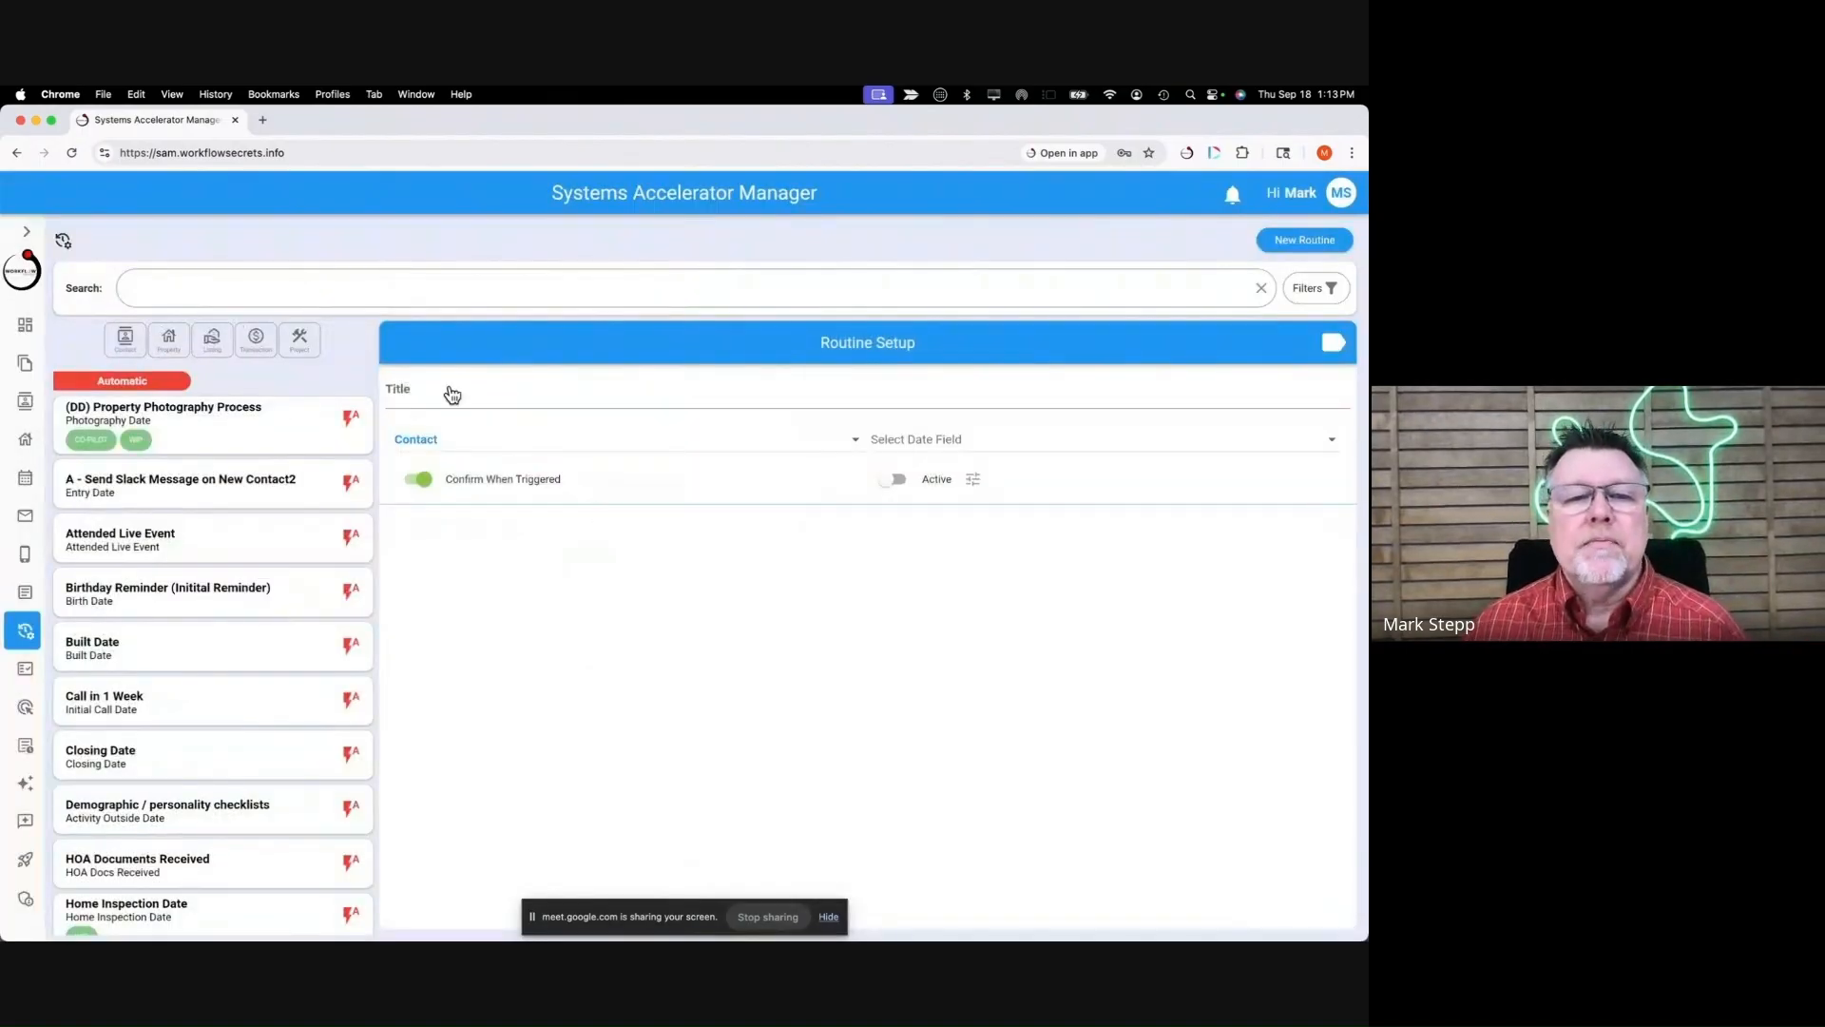
# Title the new contact routine "Conditional Messages" and set its date field to Category Change Date.
pyautogui.click(451, 395)
pyautogui.write('Conditional')
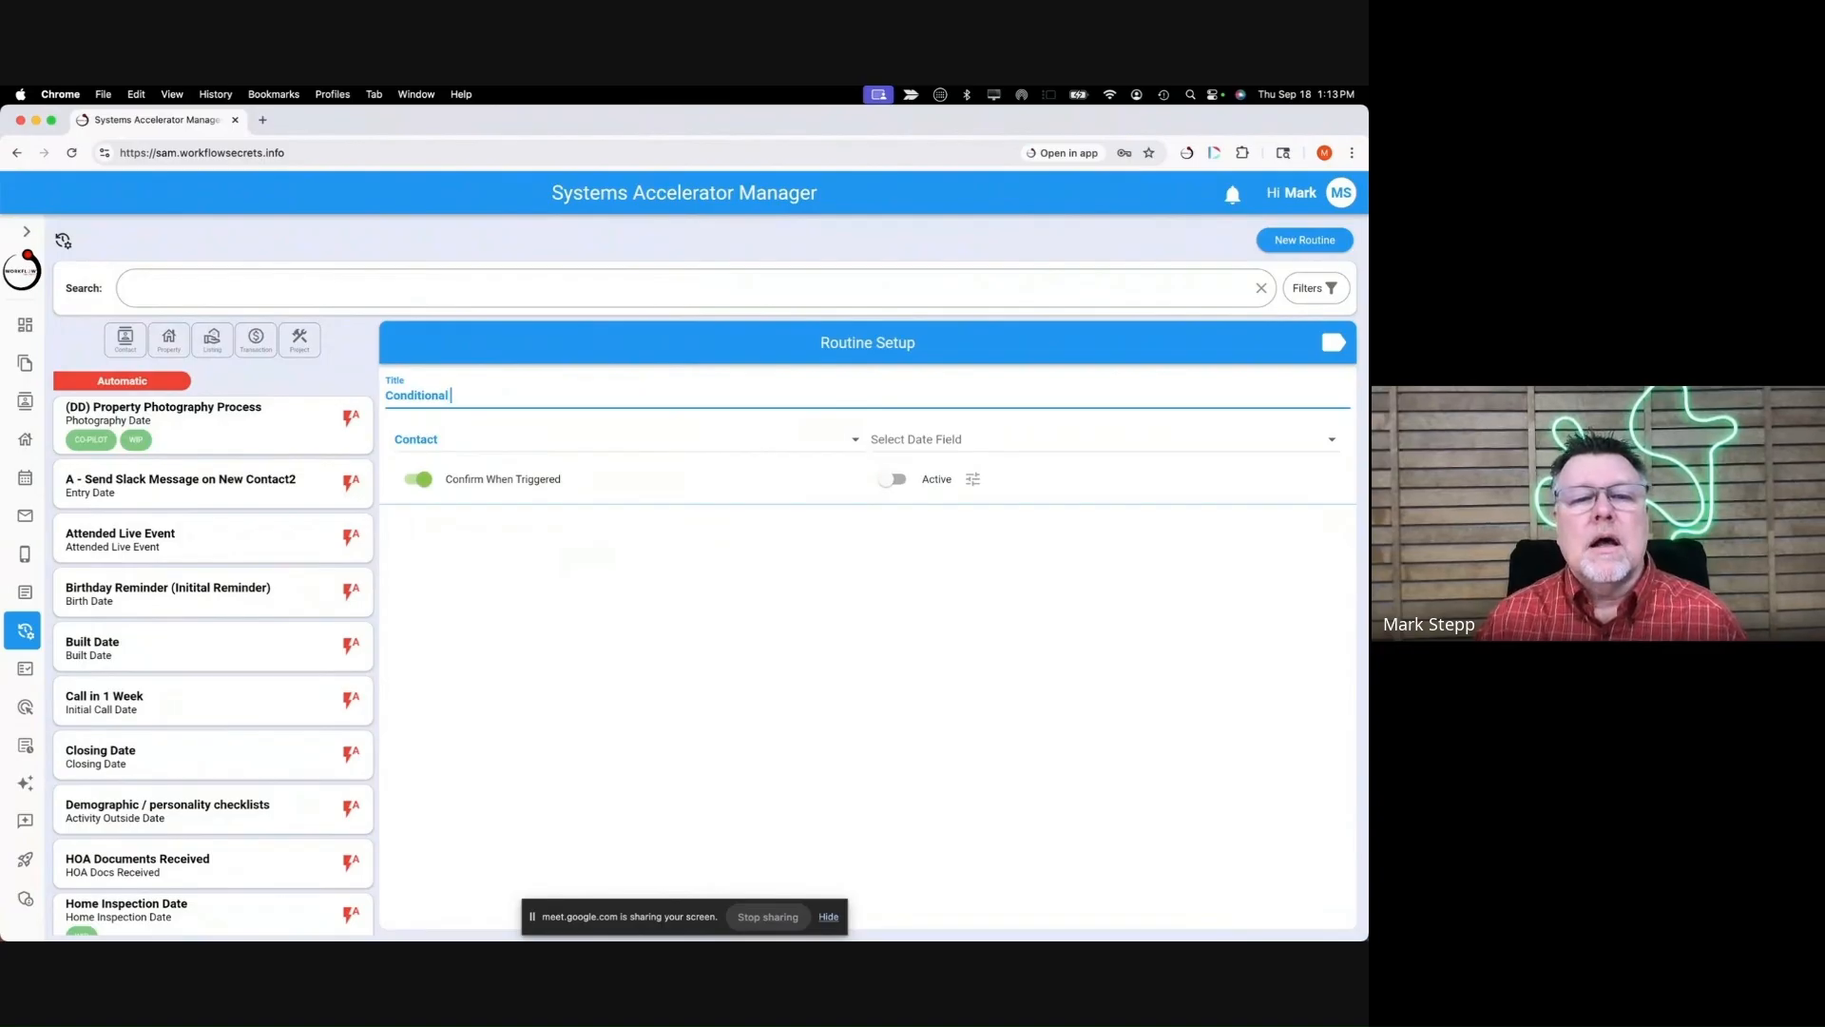
pyautogui.write(' Messages')
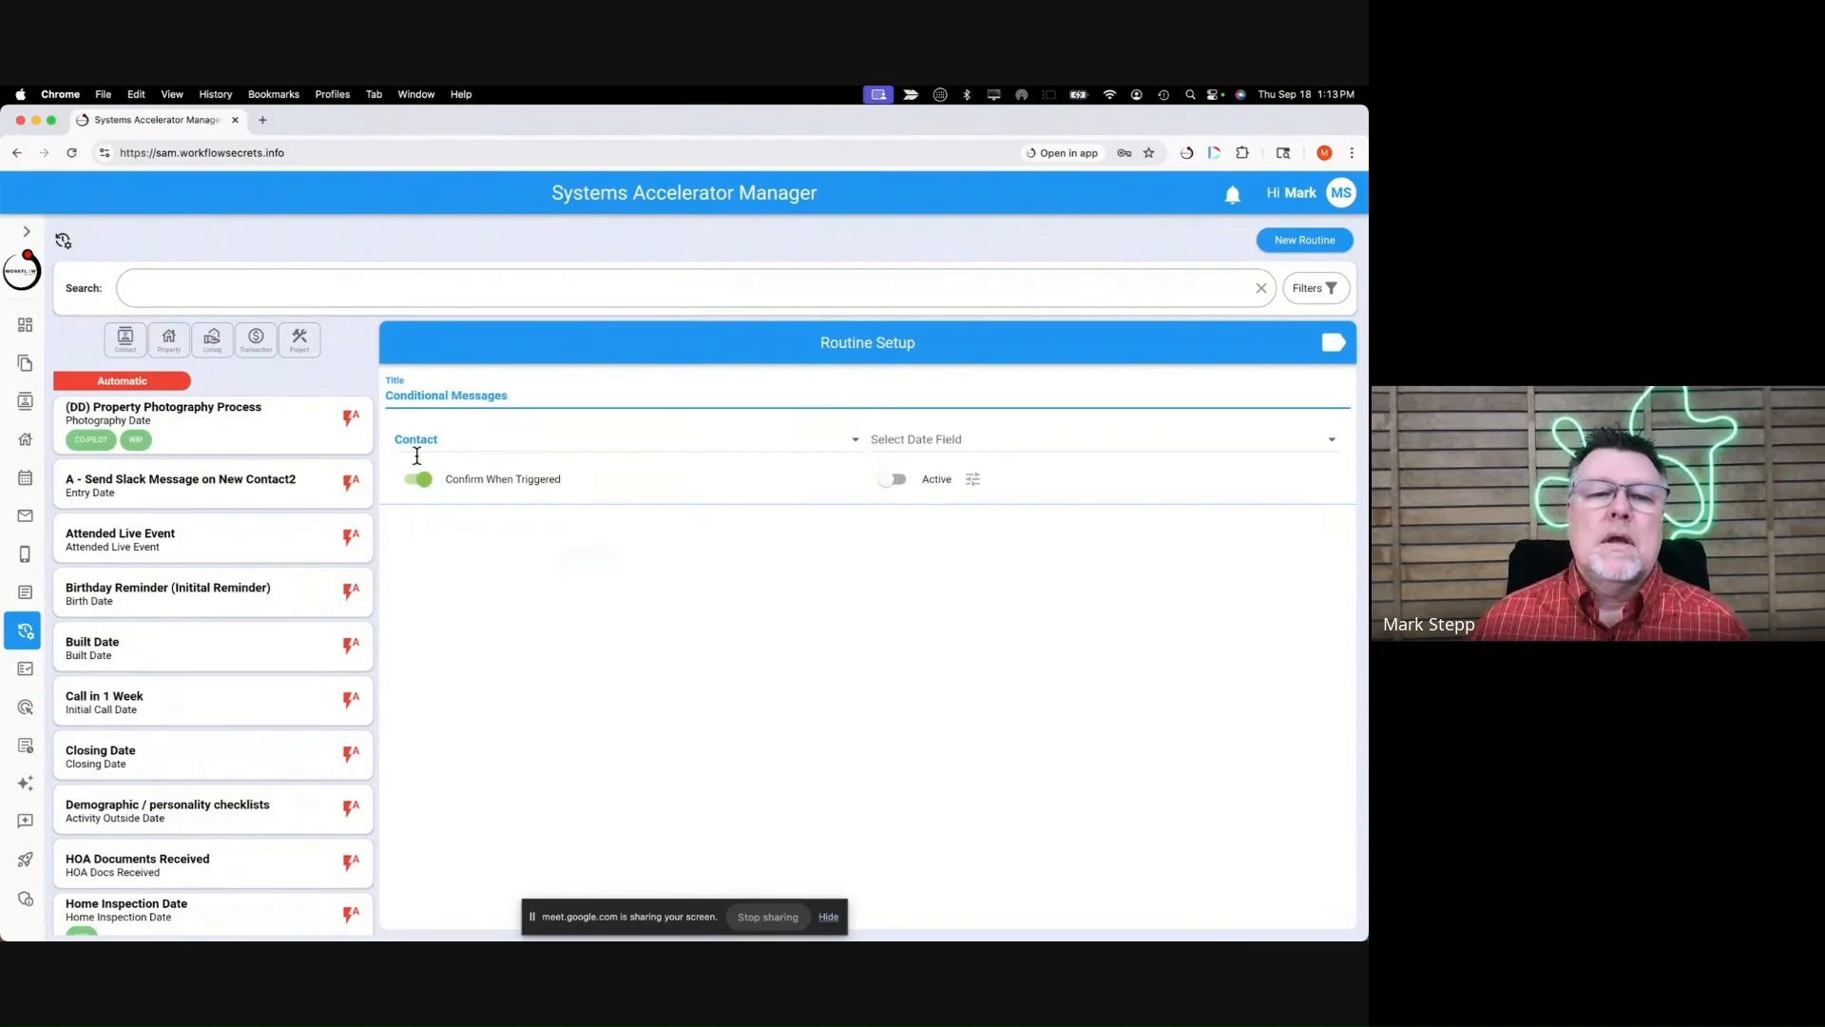
pyautogui.click(918, 443)
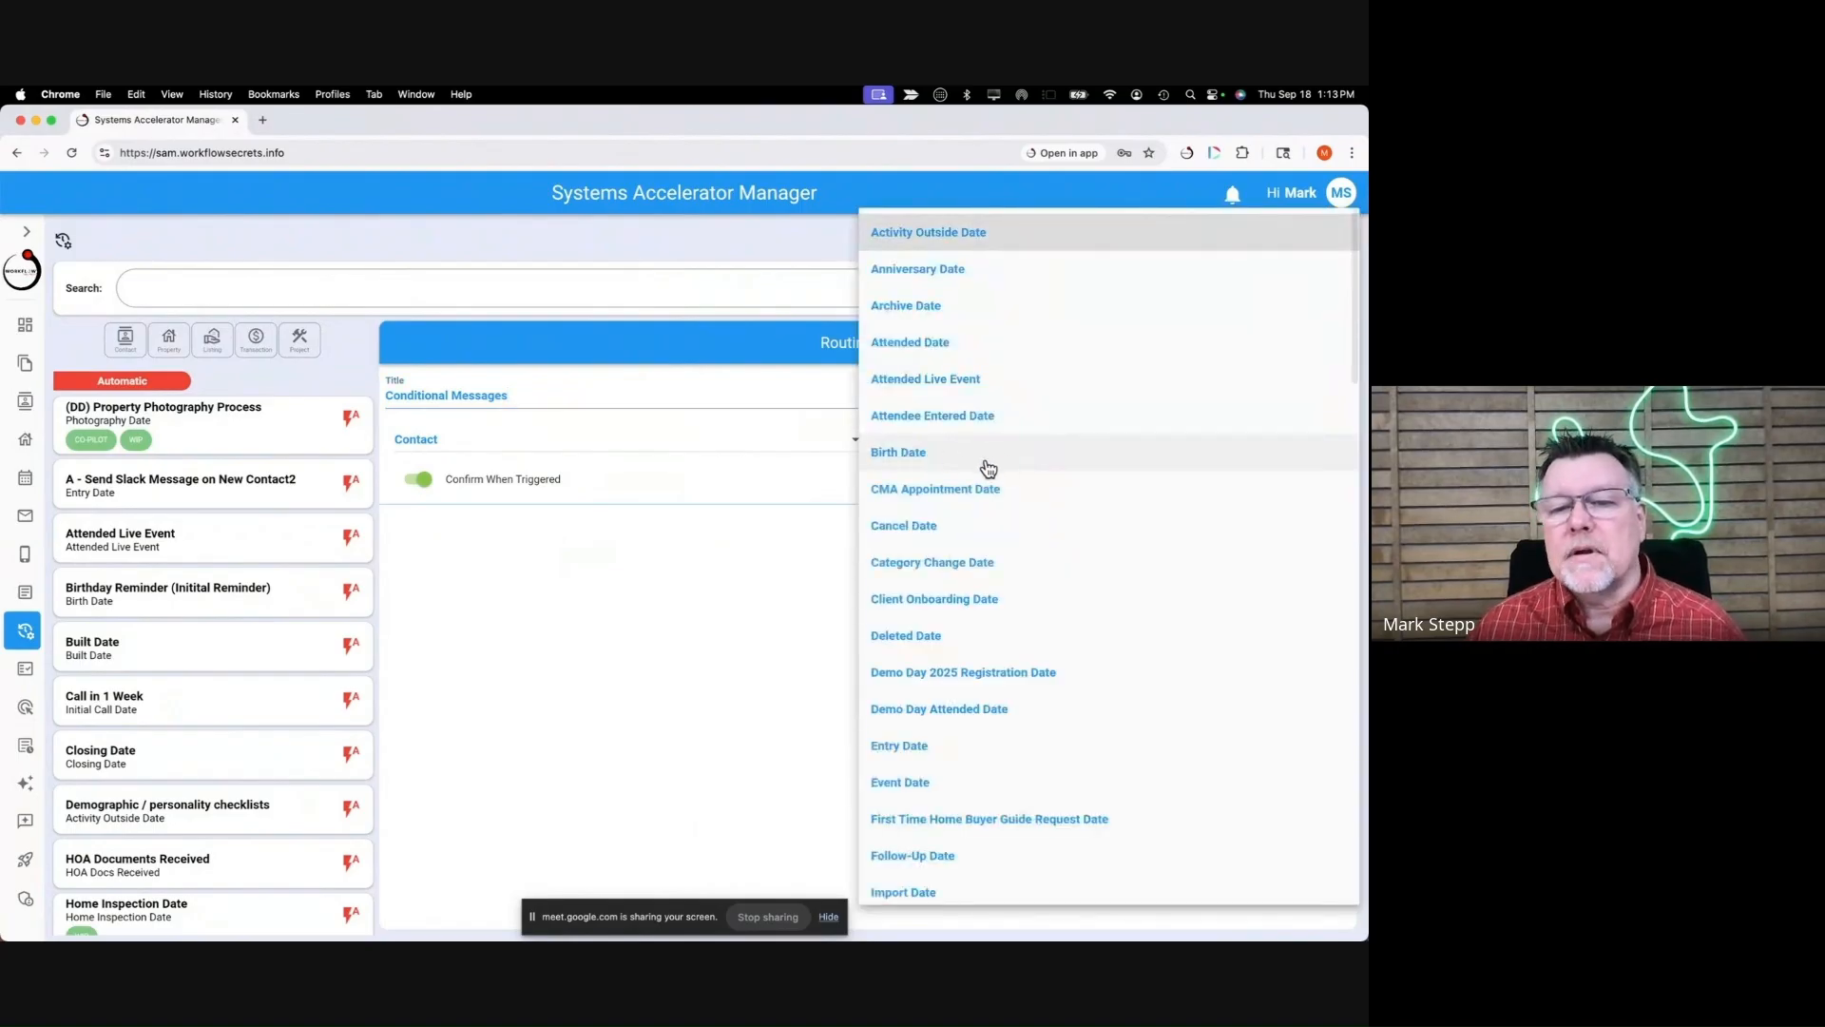
pyautogui.click(968, 569)
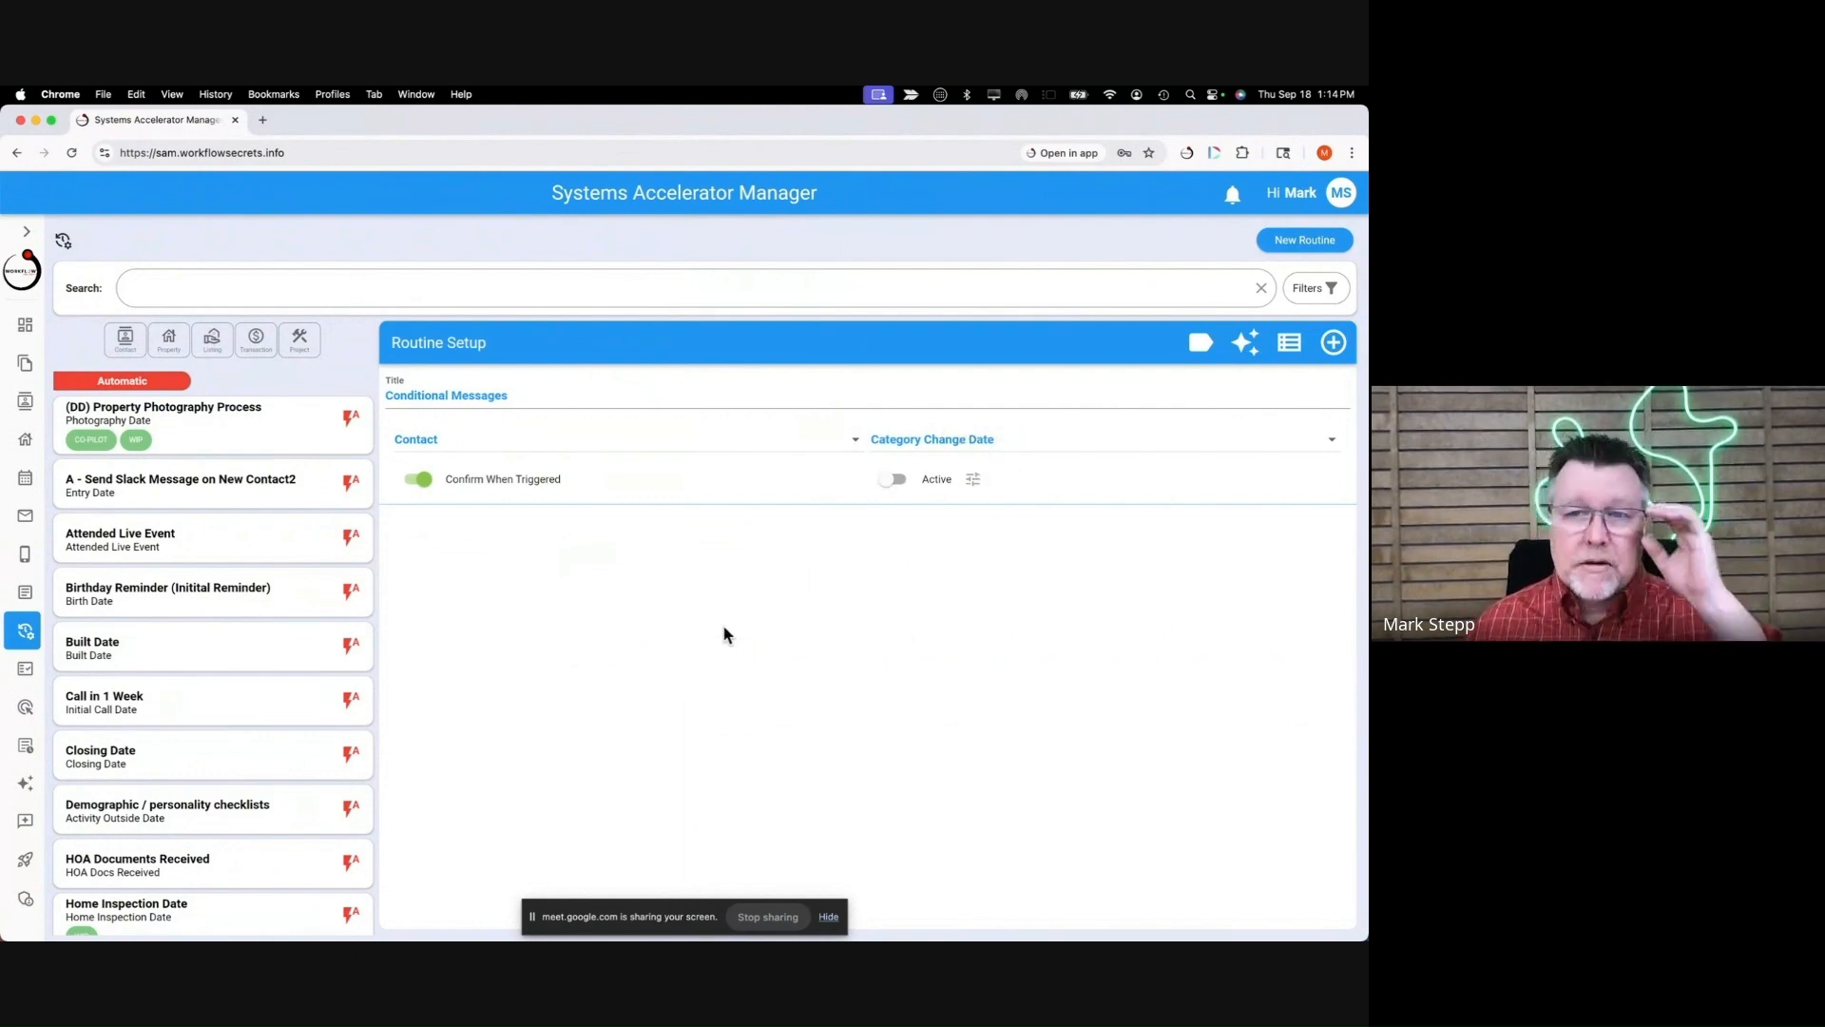
# Add a routine activity titled "send condional message", keeping Activity Time as its daily processing time.
pyautogui.click(1335, 345)
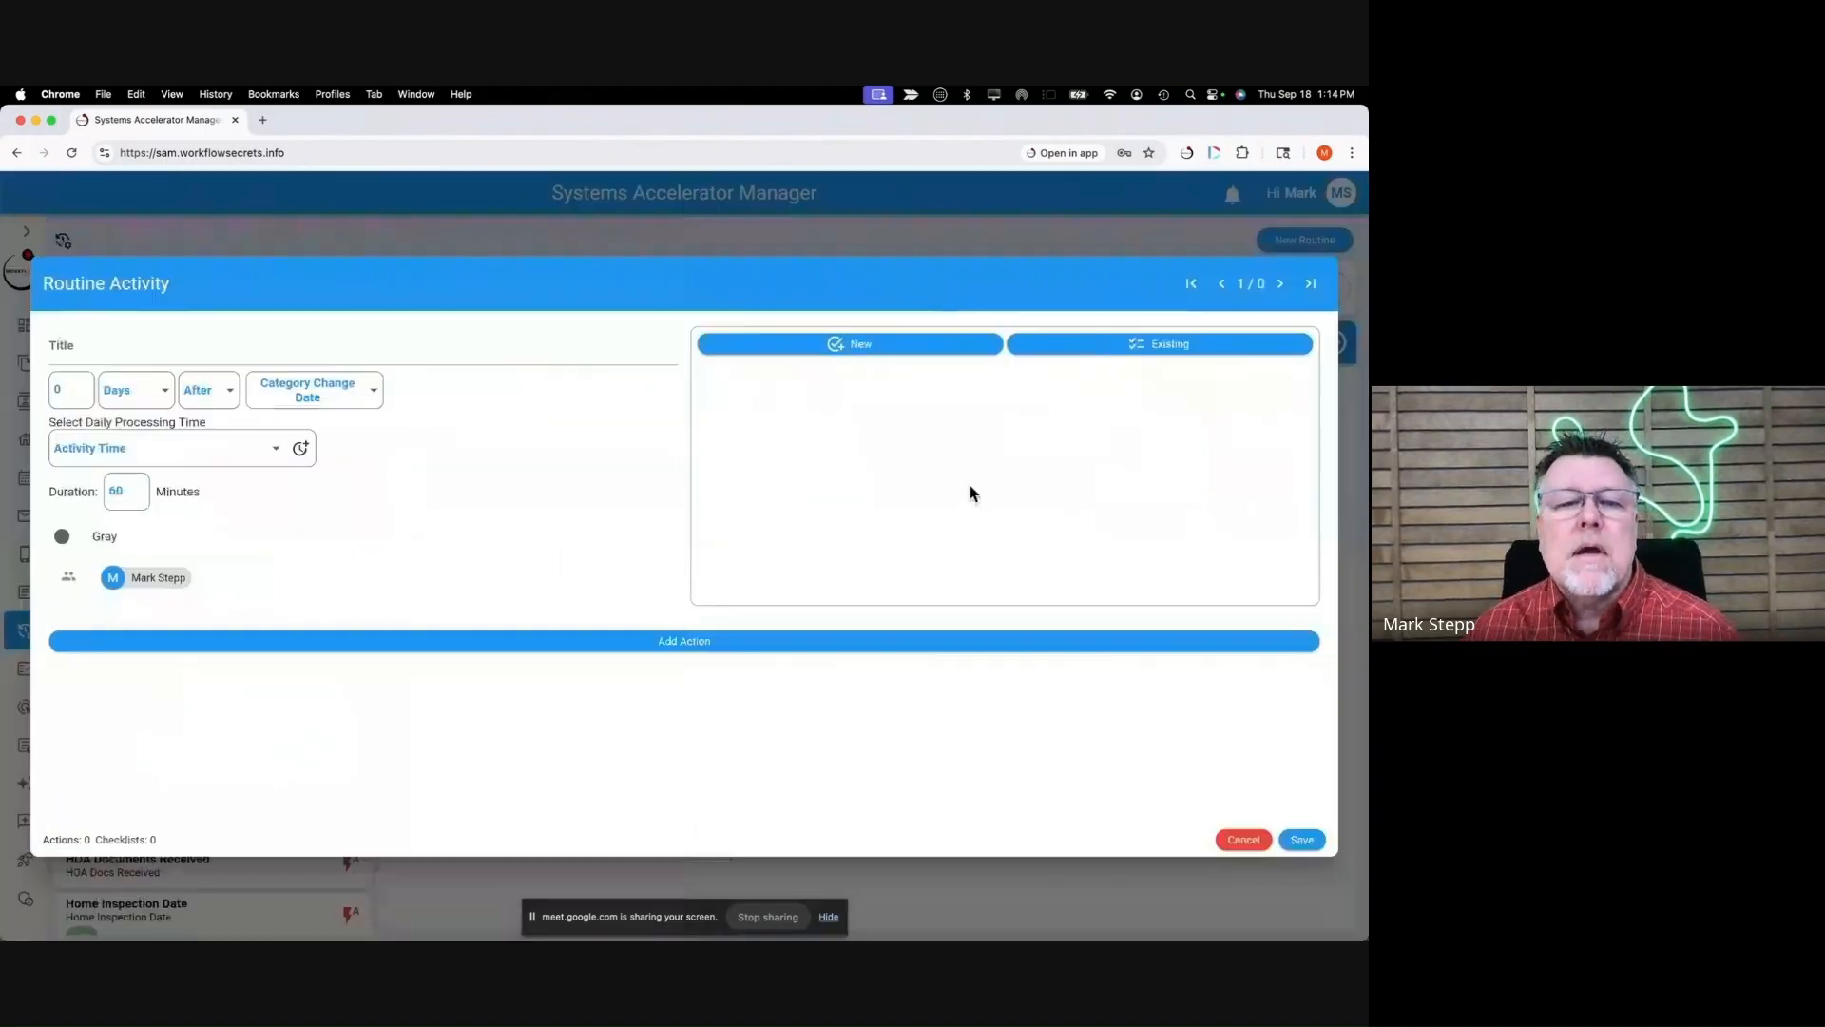
pyautogui.click(128, 353)
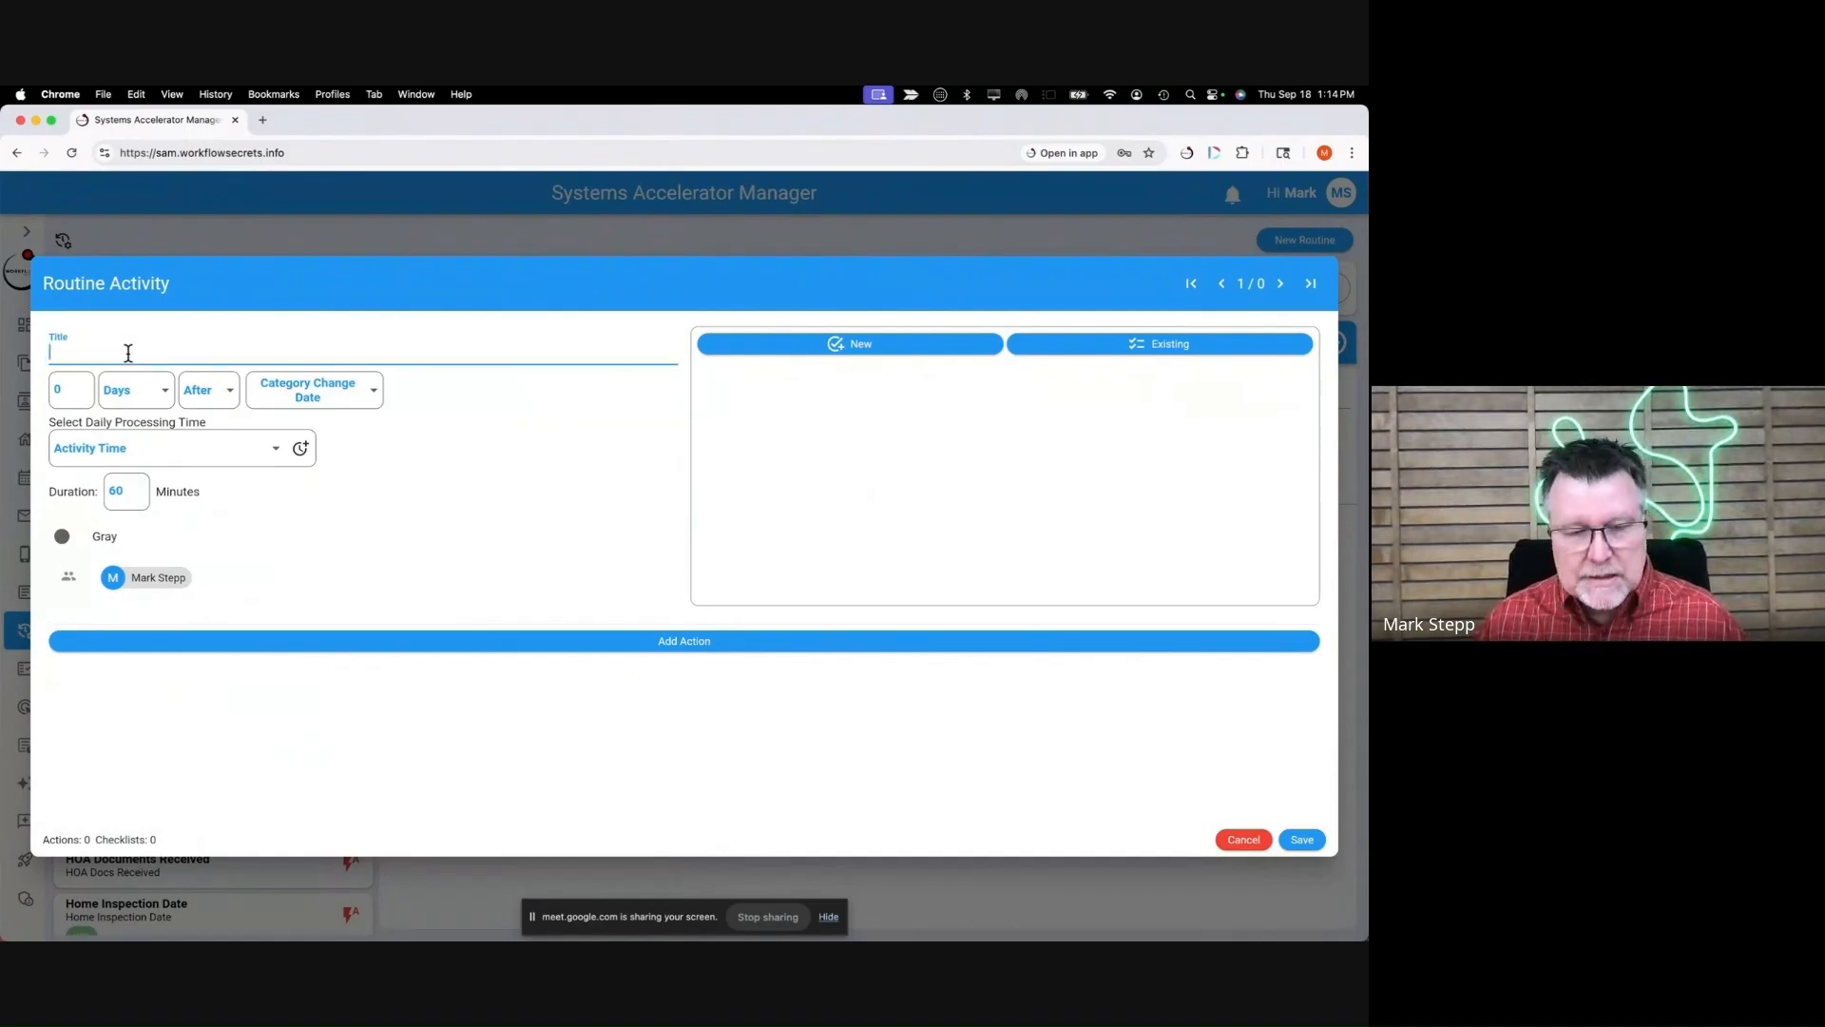
pyautogui.write('send')
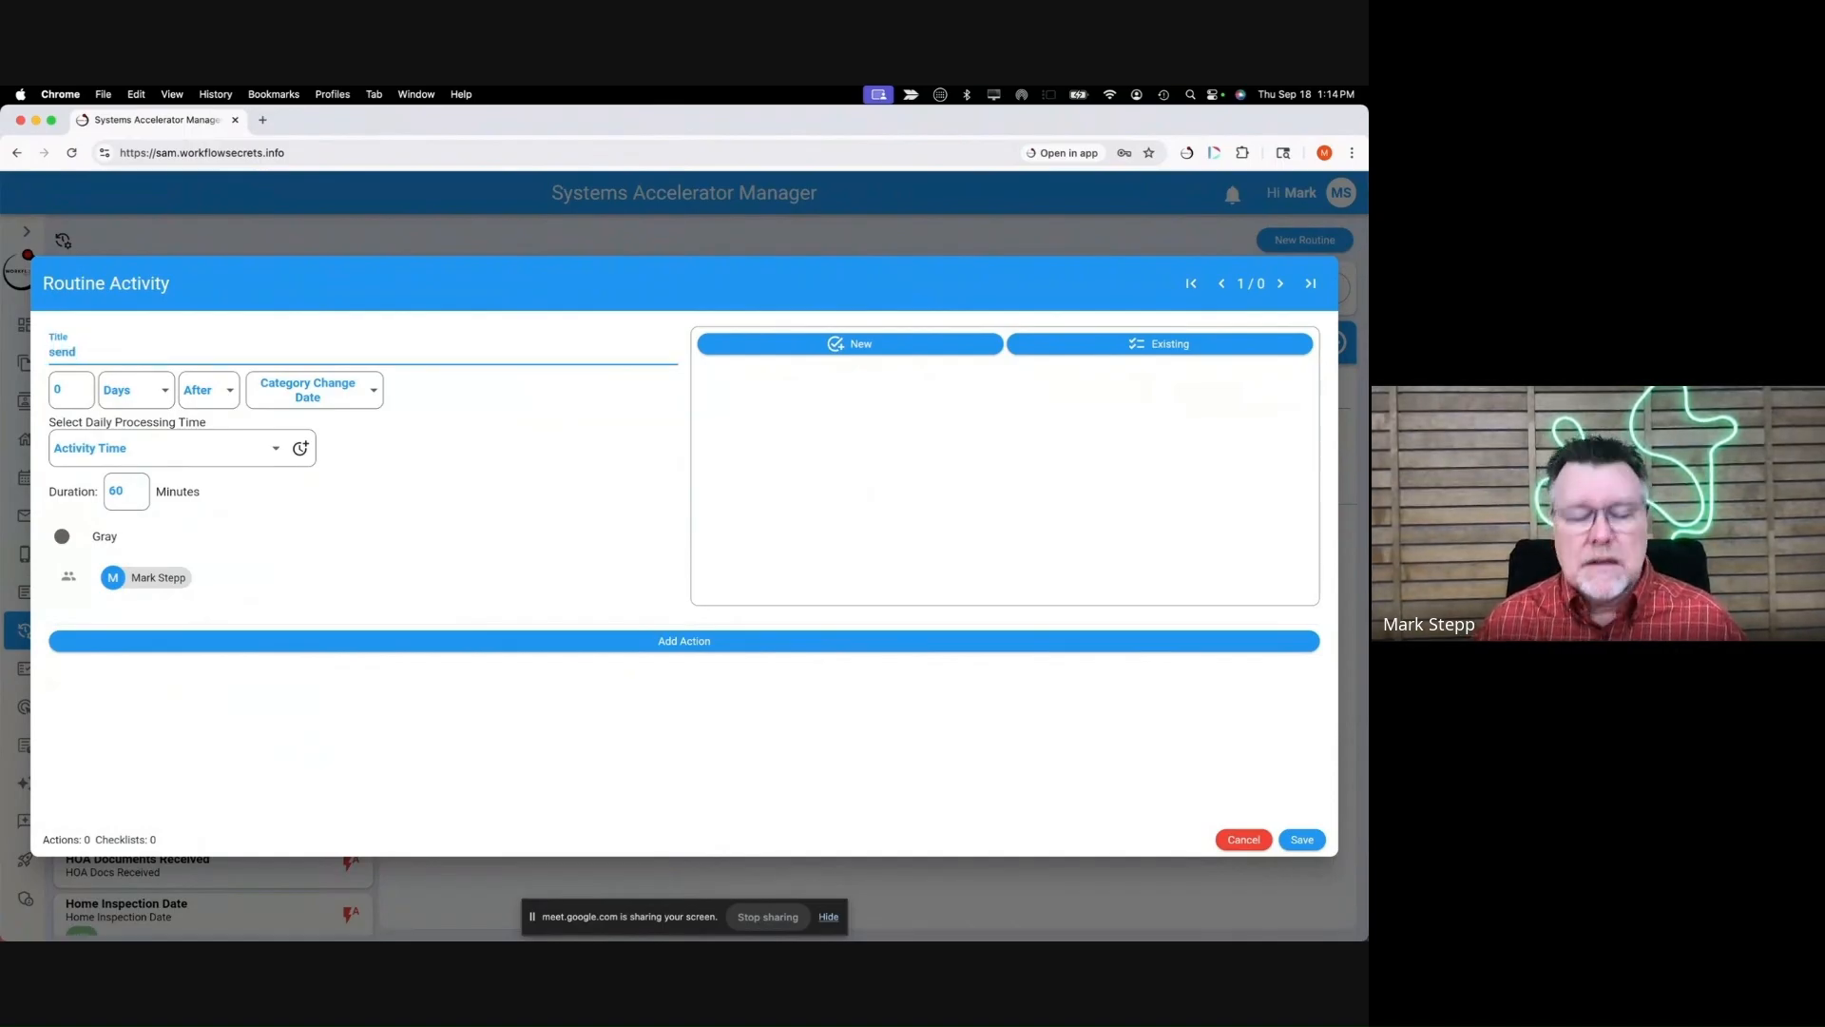
pyautogui.write(' conditaioinal')
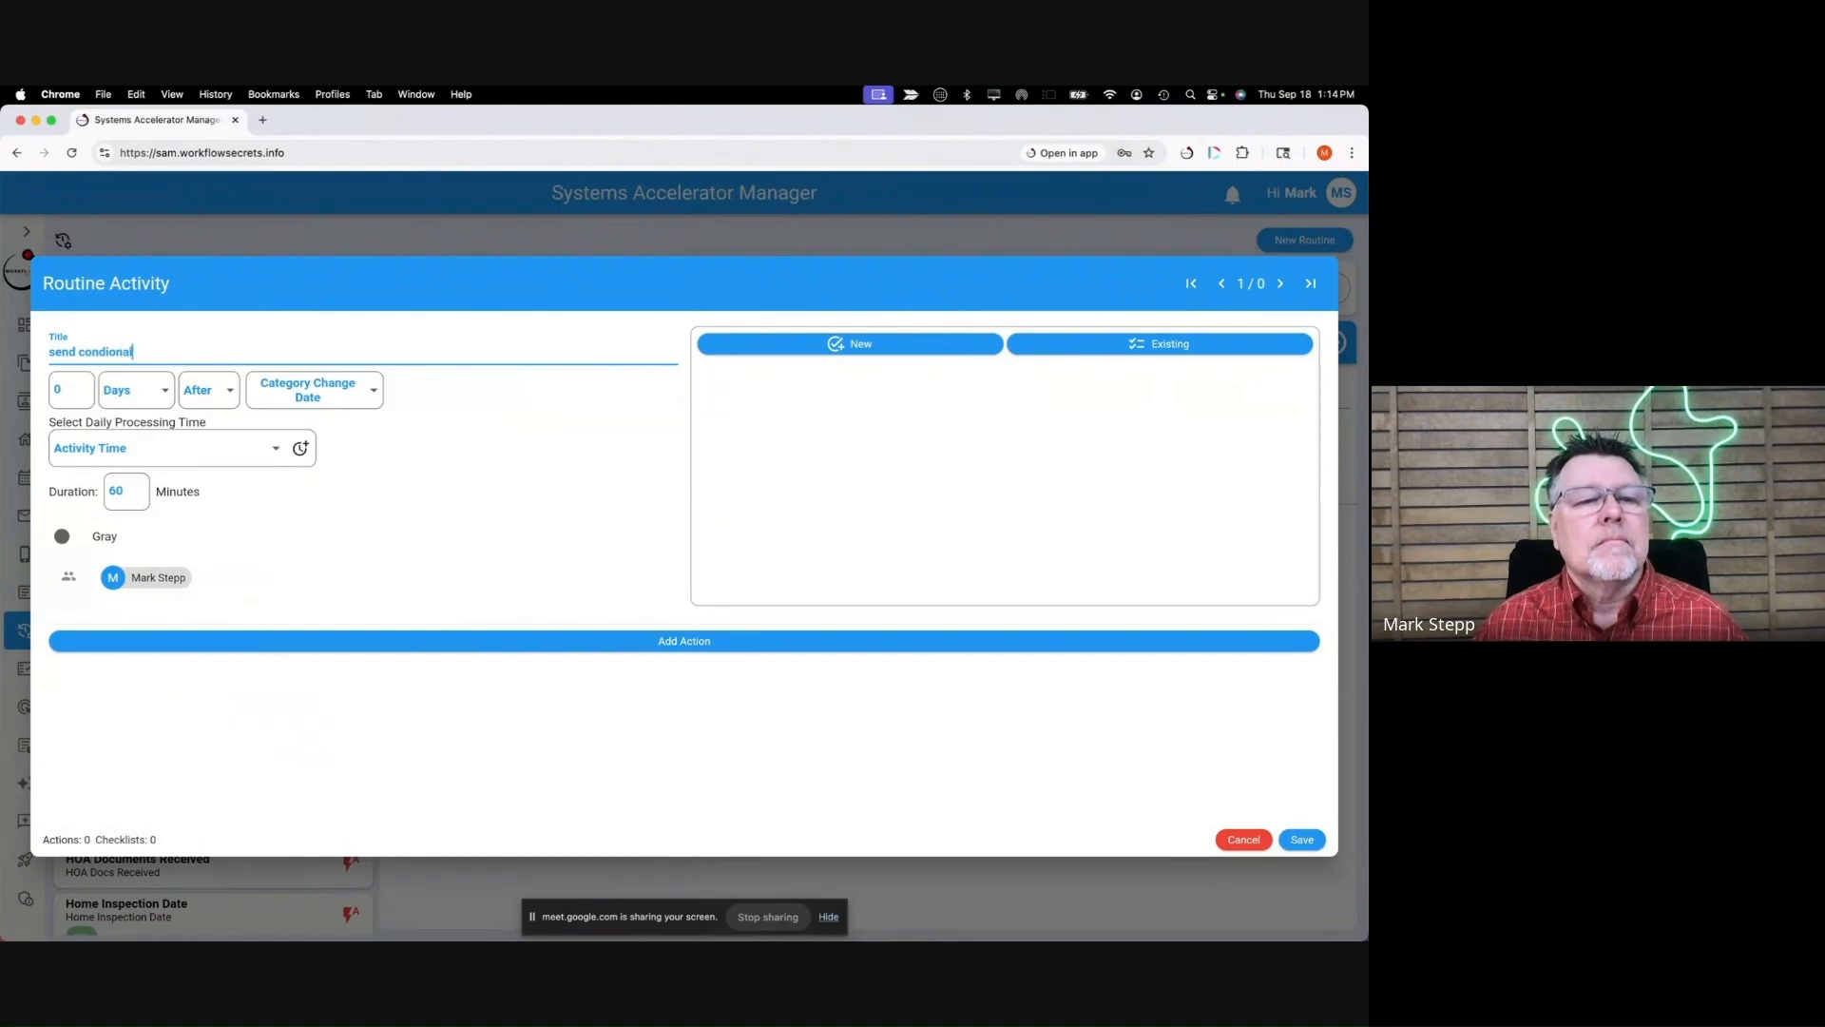
pyautogui.write('message')
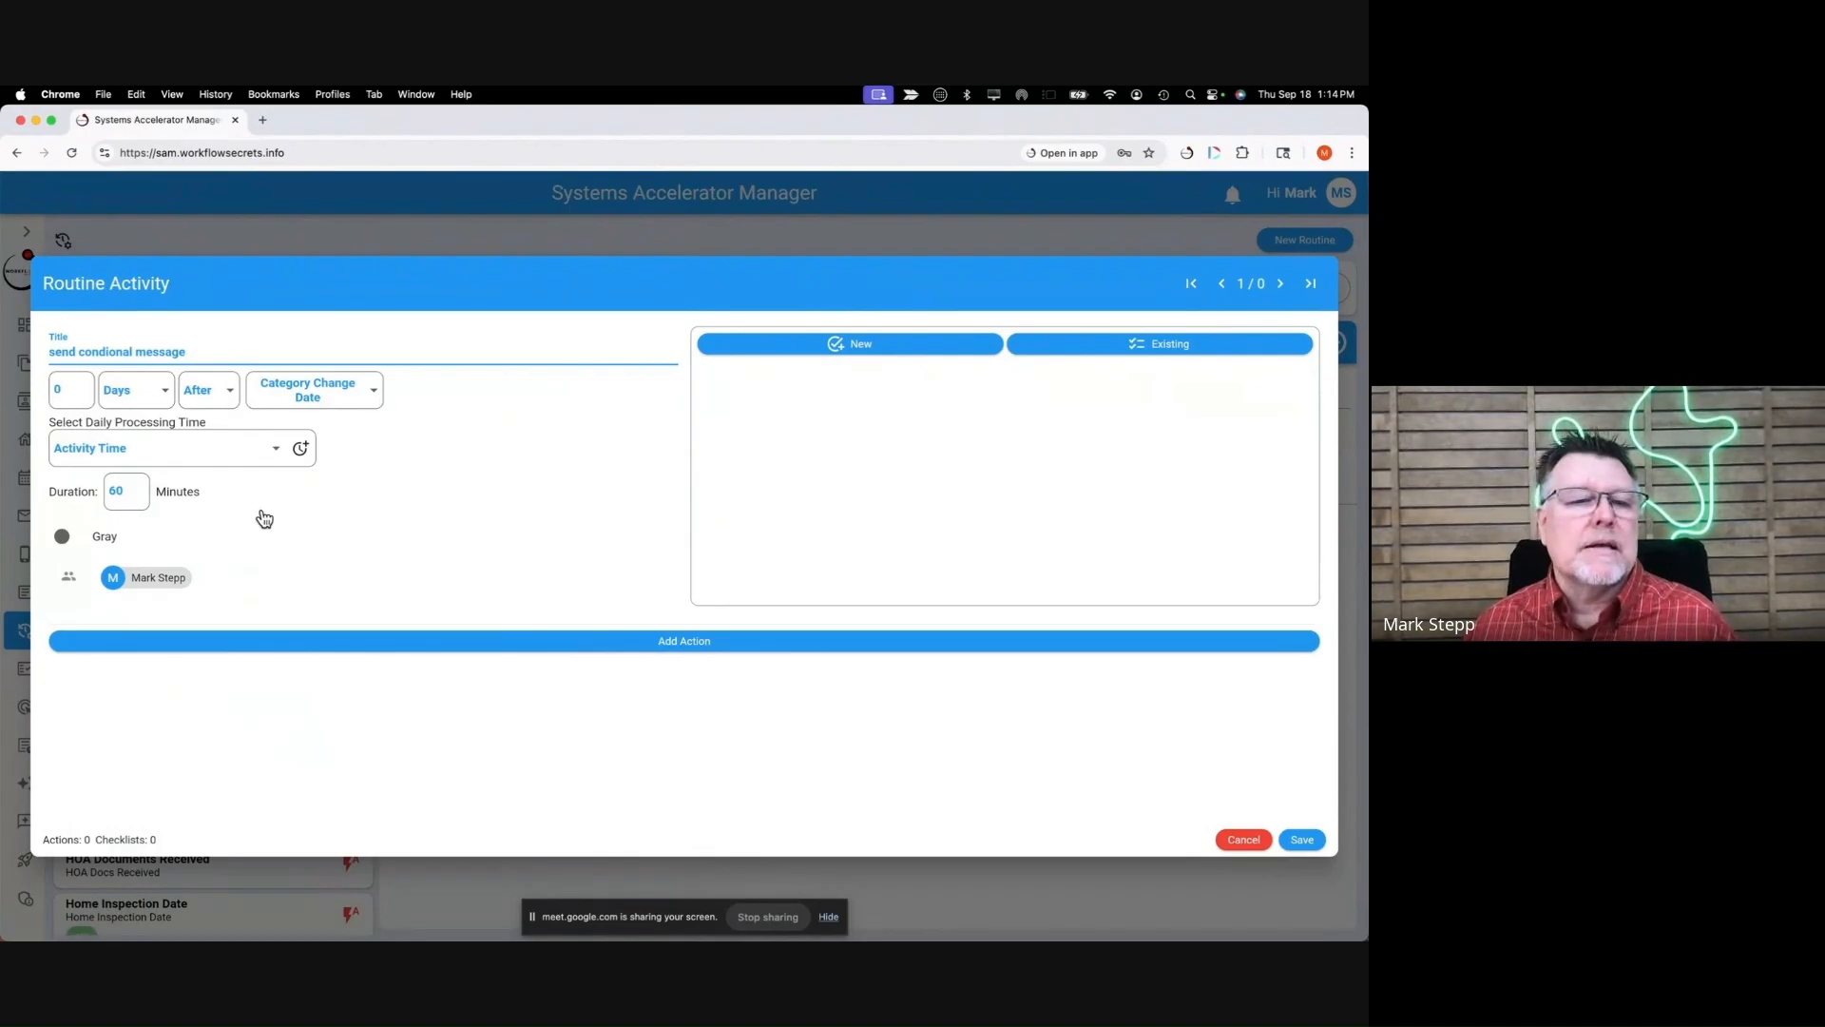
pyautogui.click(168, 462)
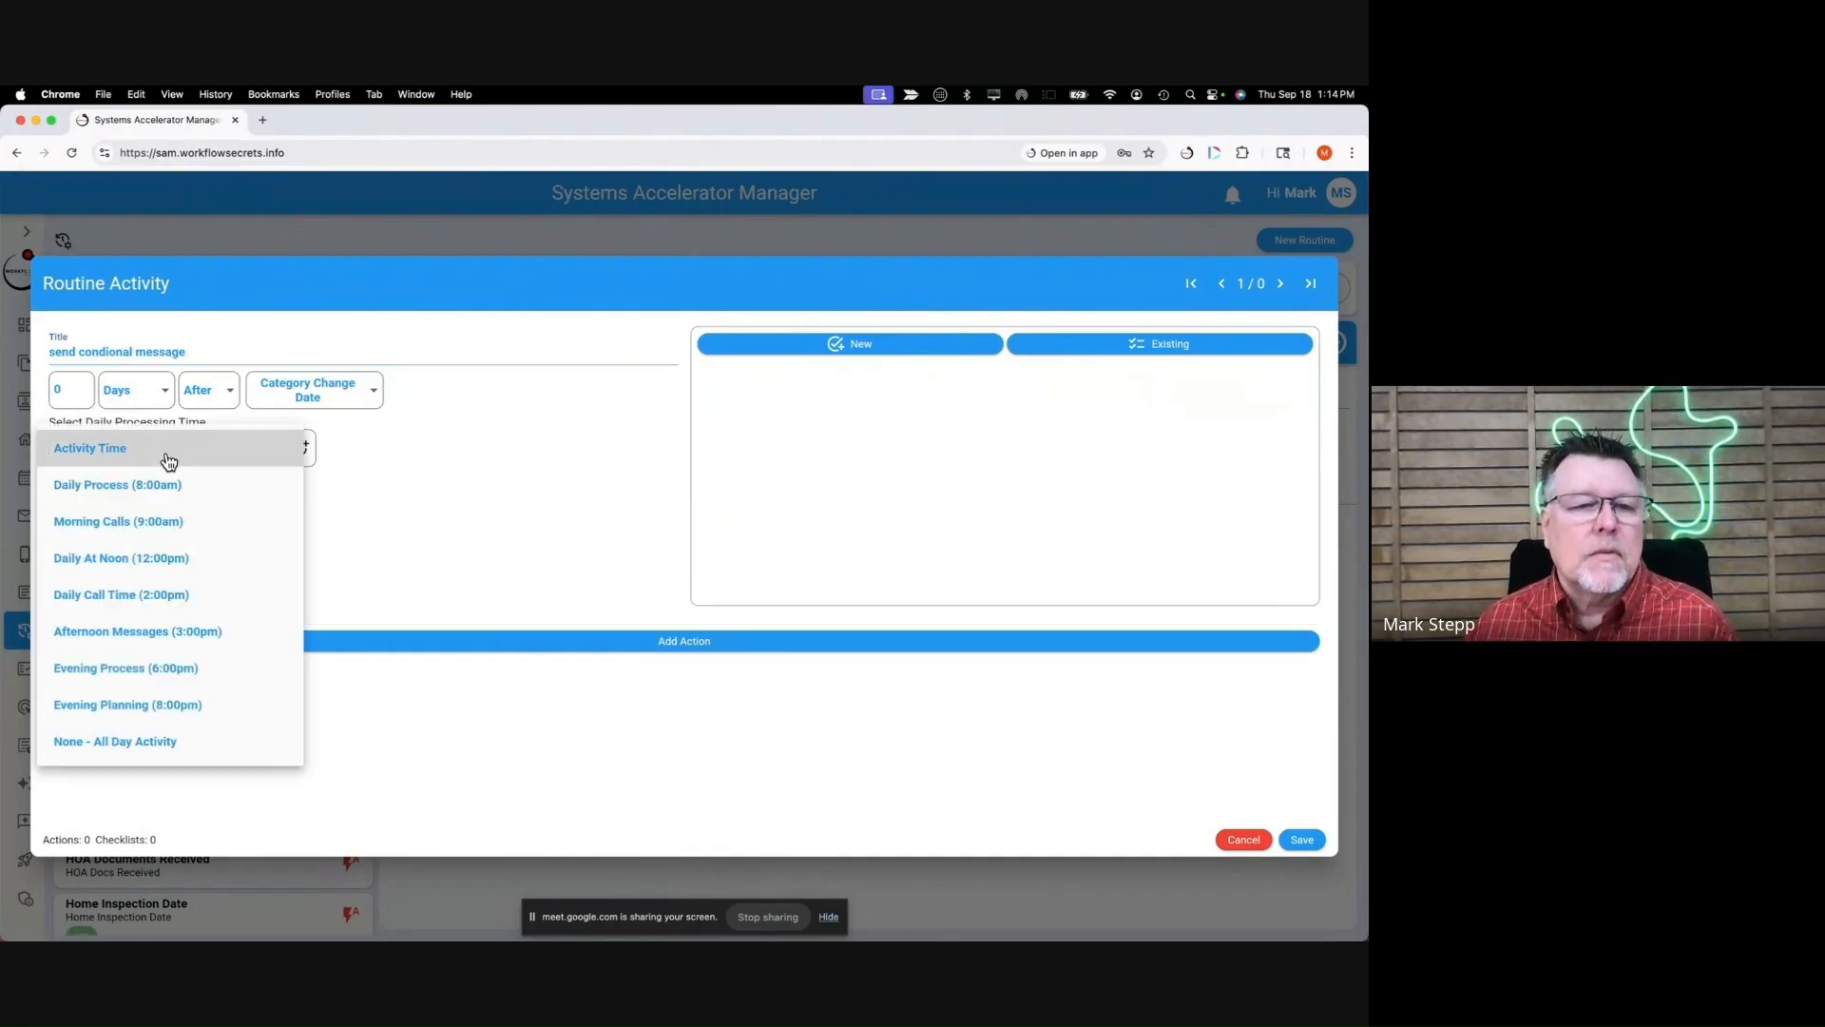
pyautogui.click(475, 463)
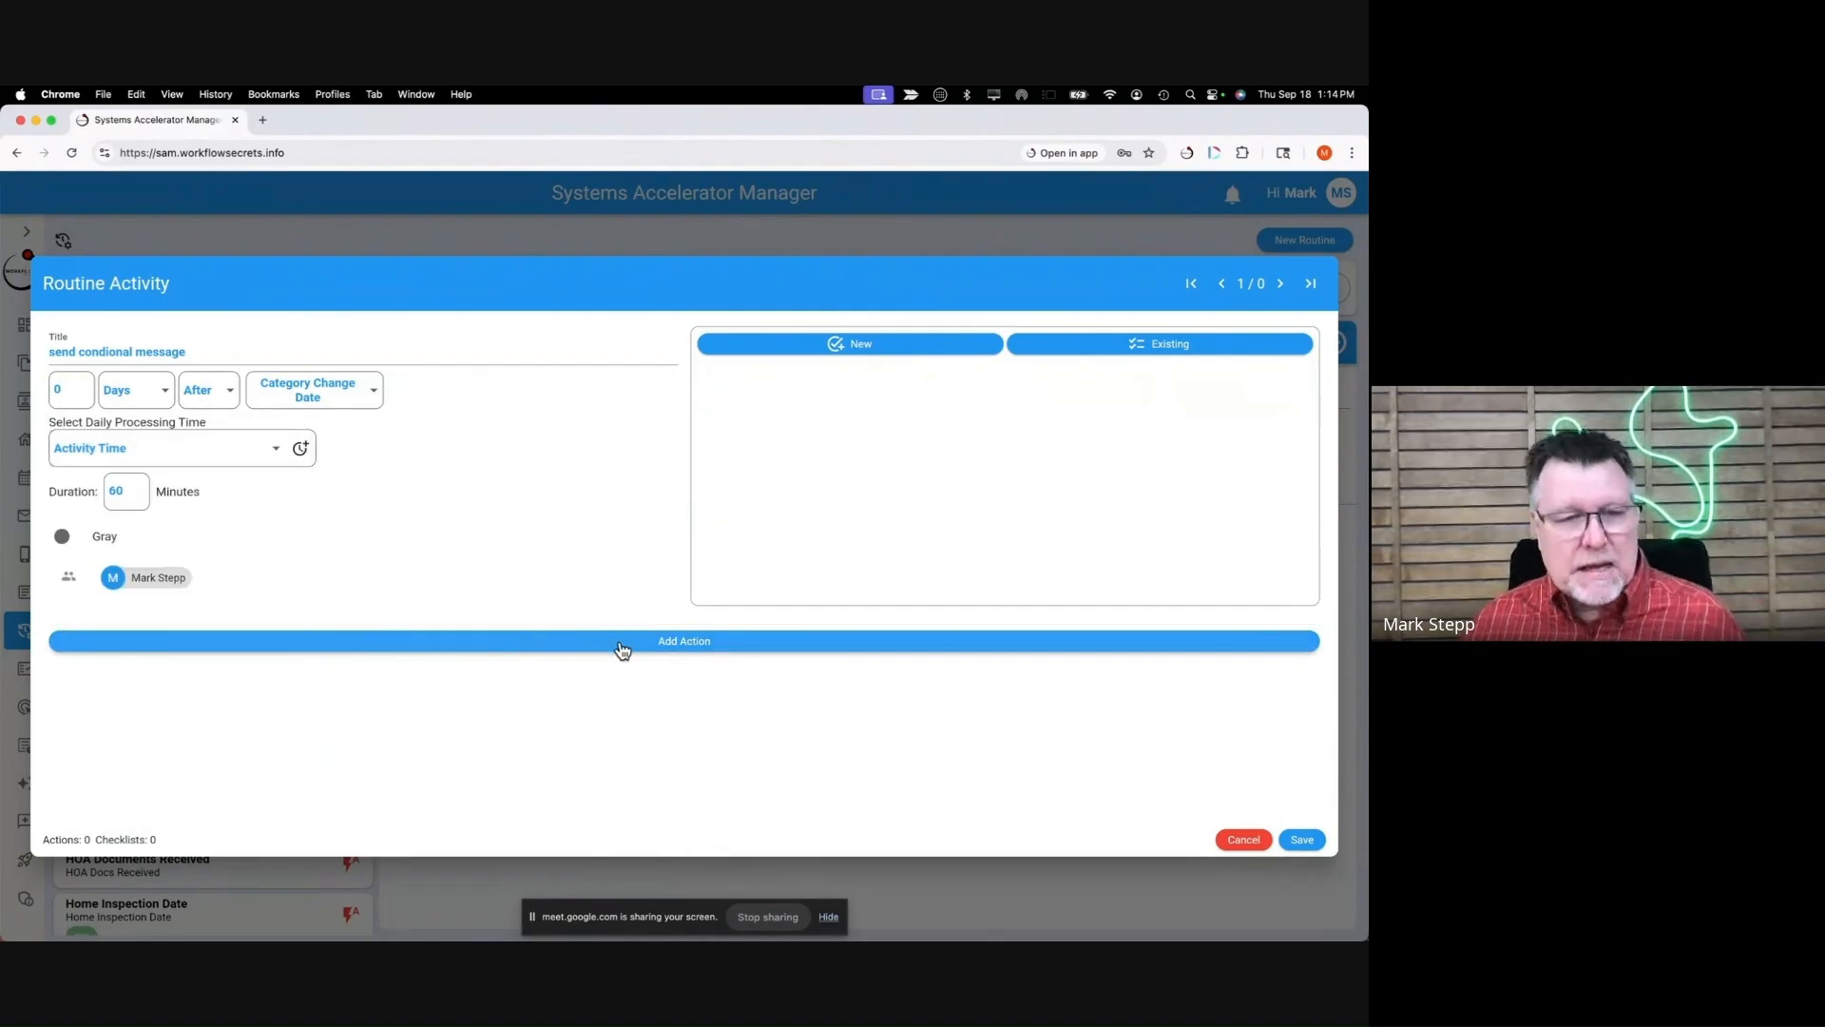
# Add an action of type Send Conditional Message to the routine activity.
pyautogui.click(676, 642)
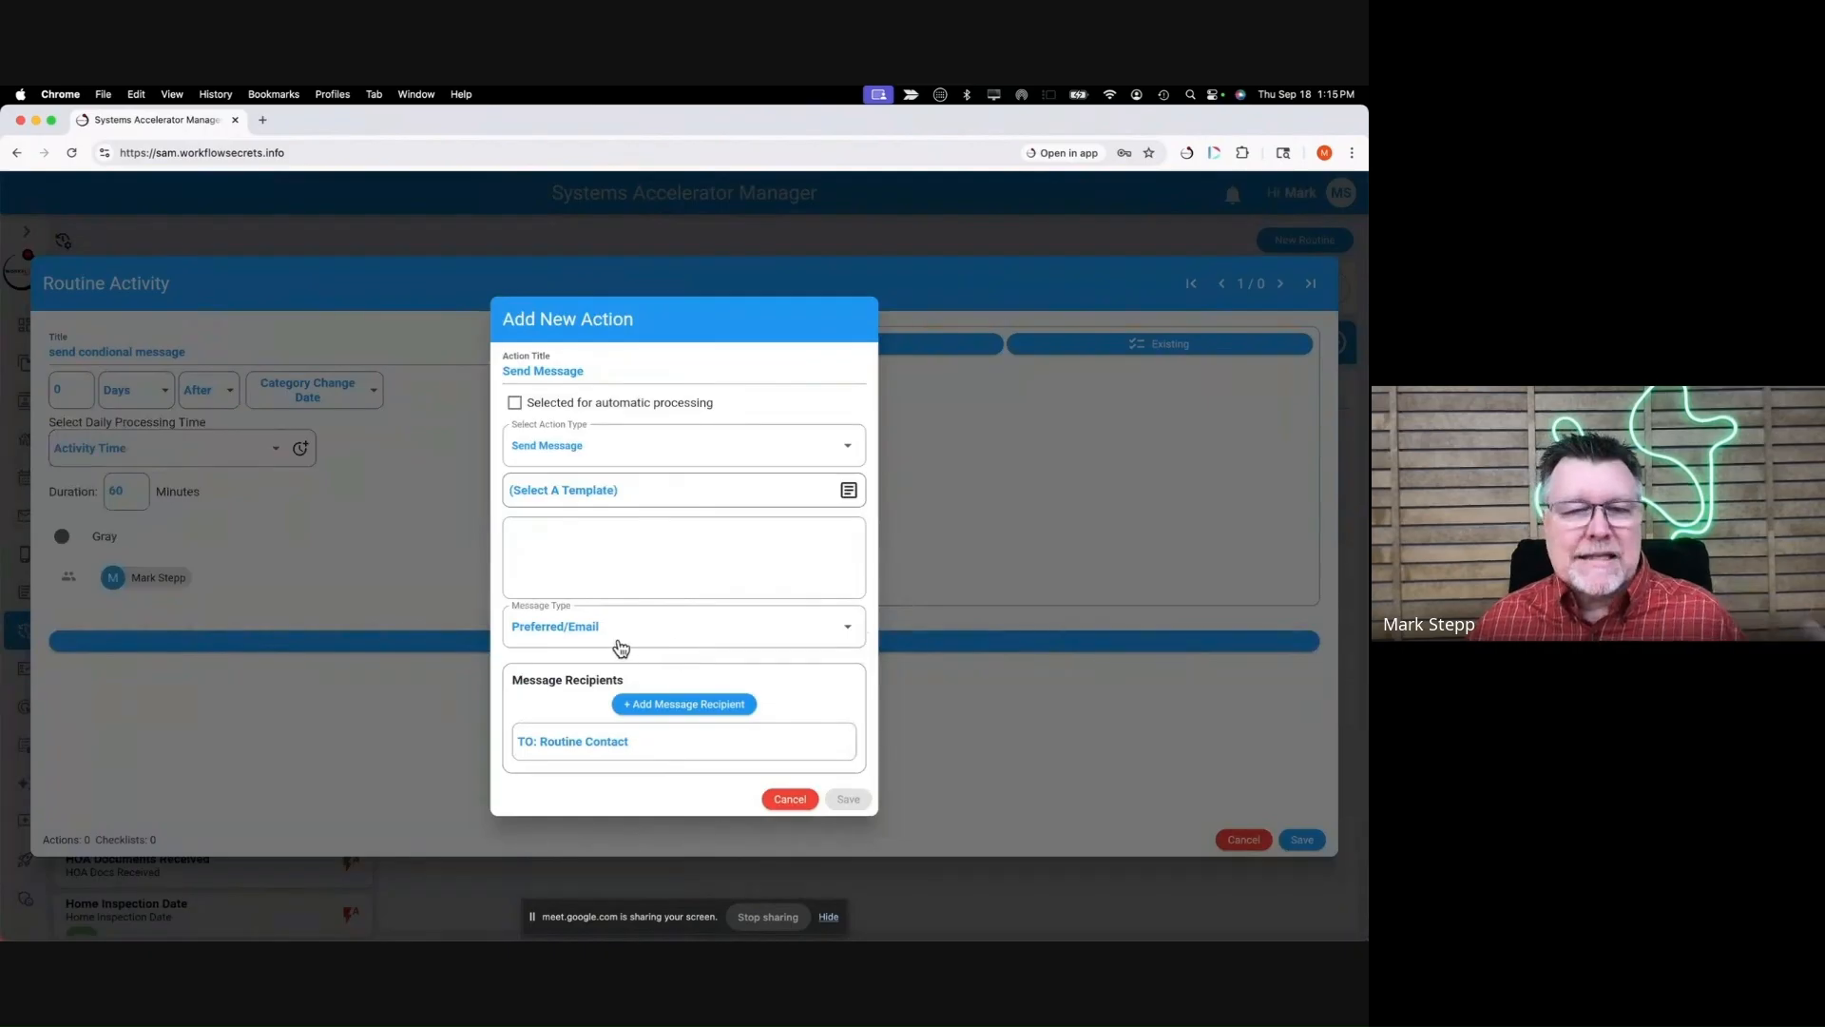
pyautogui.click(609, 457)
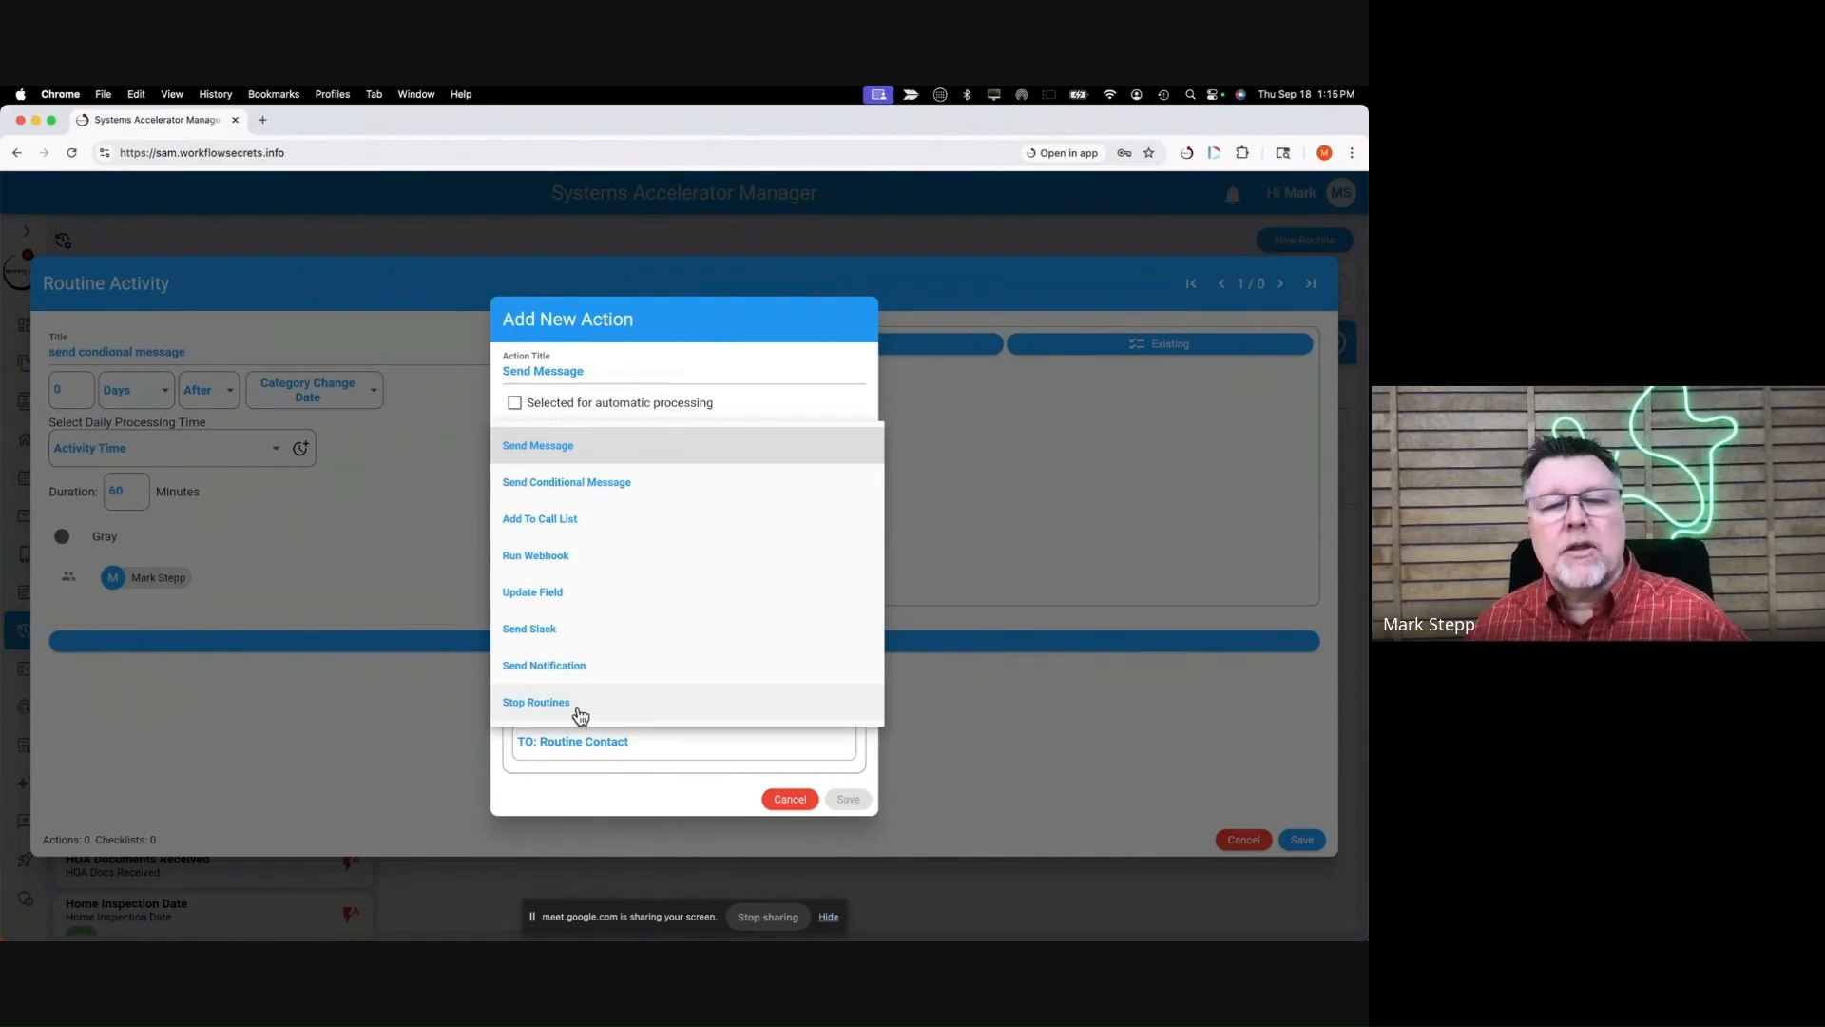
pyautogui.click(635, 486)
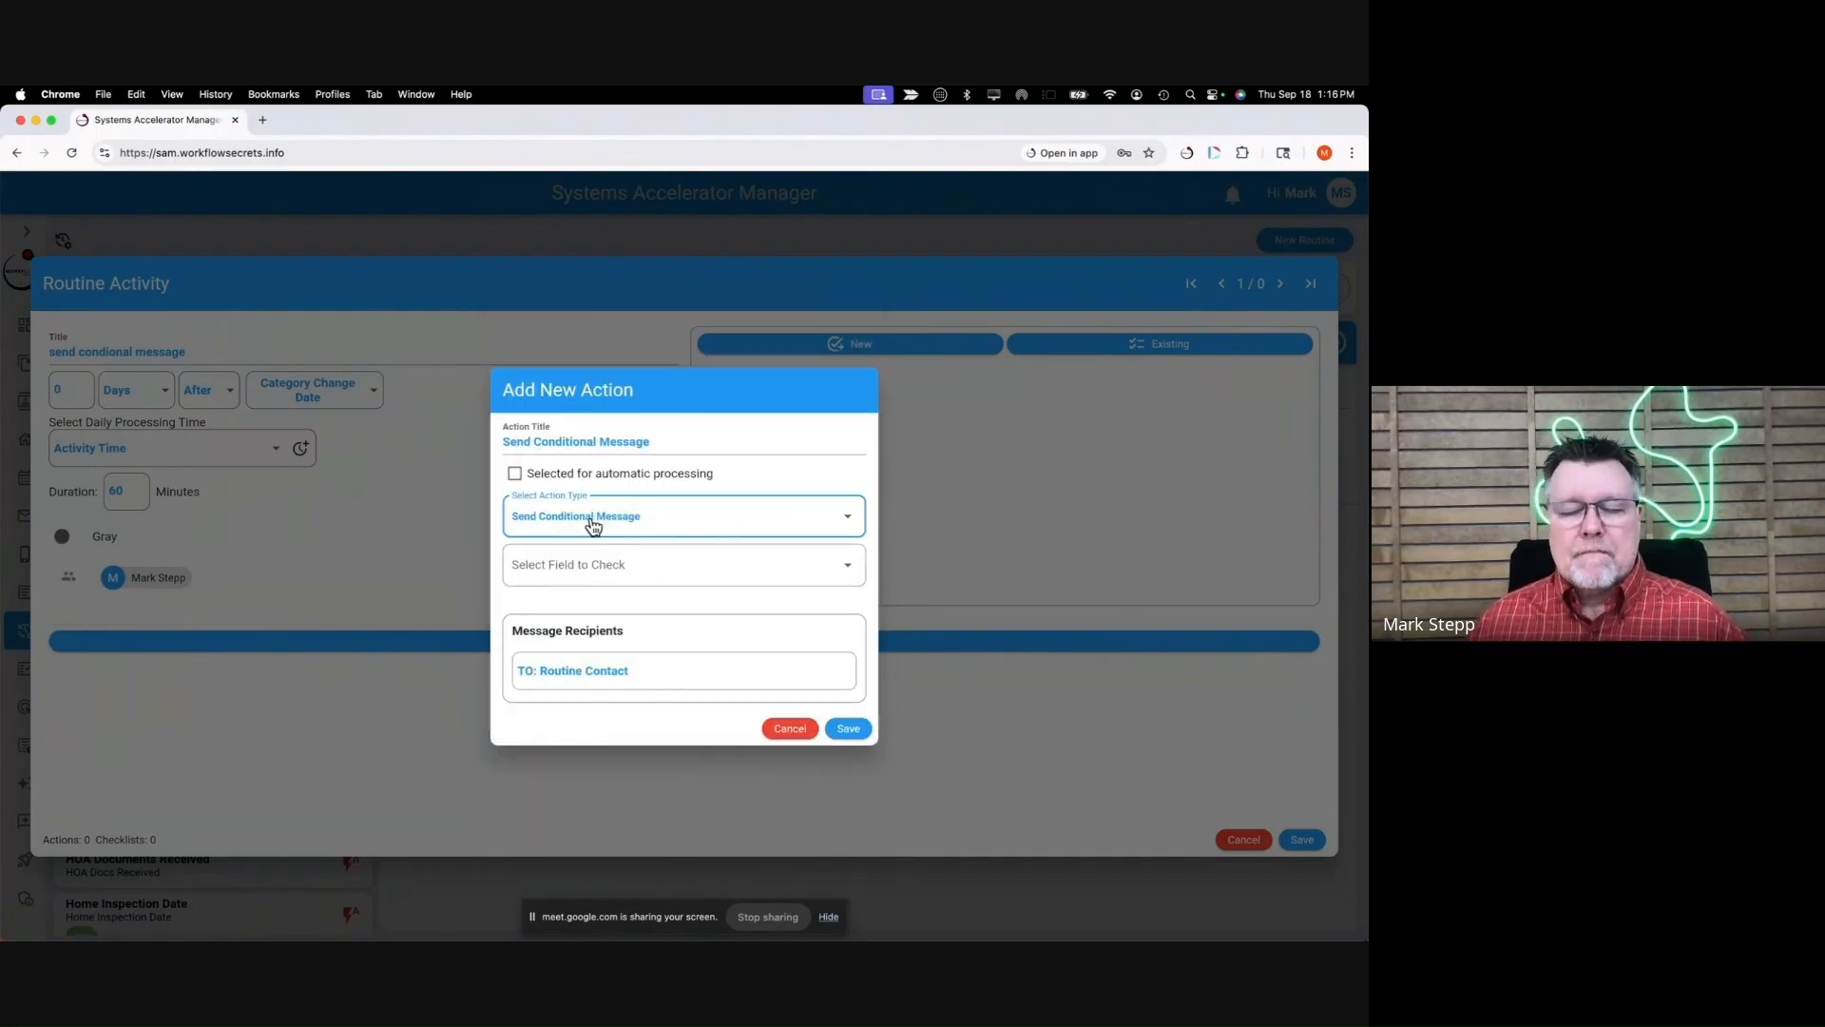
# Set the action's field to check to contactDetails.source and use the *ChatGPT 4 - Newsletter template as the default message.
pyautogui.click(599, 569)
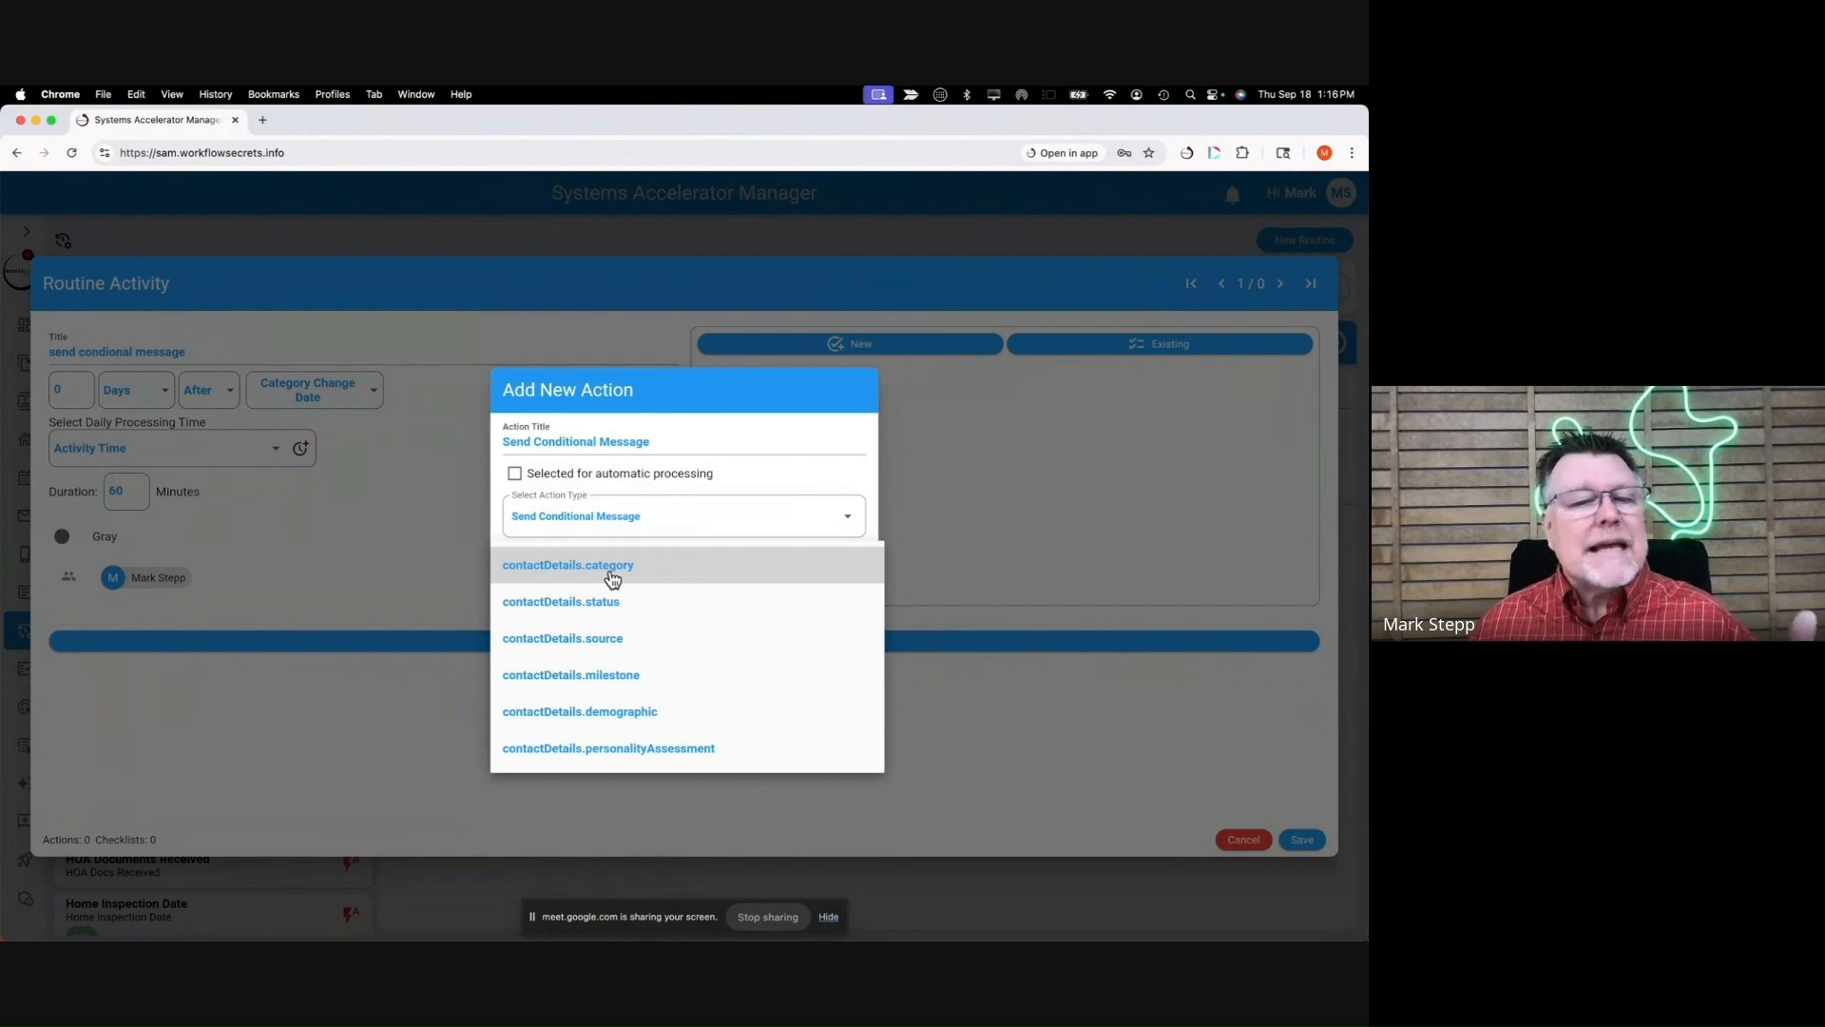
pyautogui.click(613, 579)
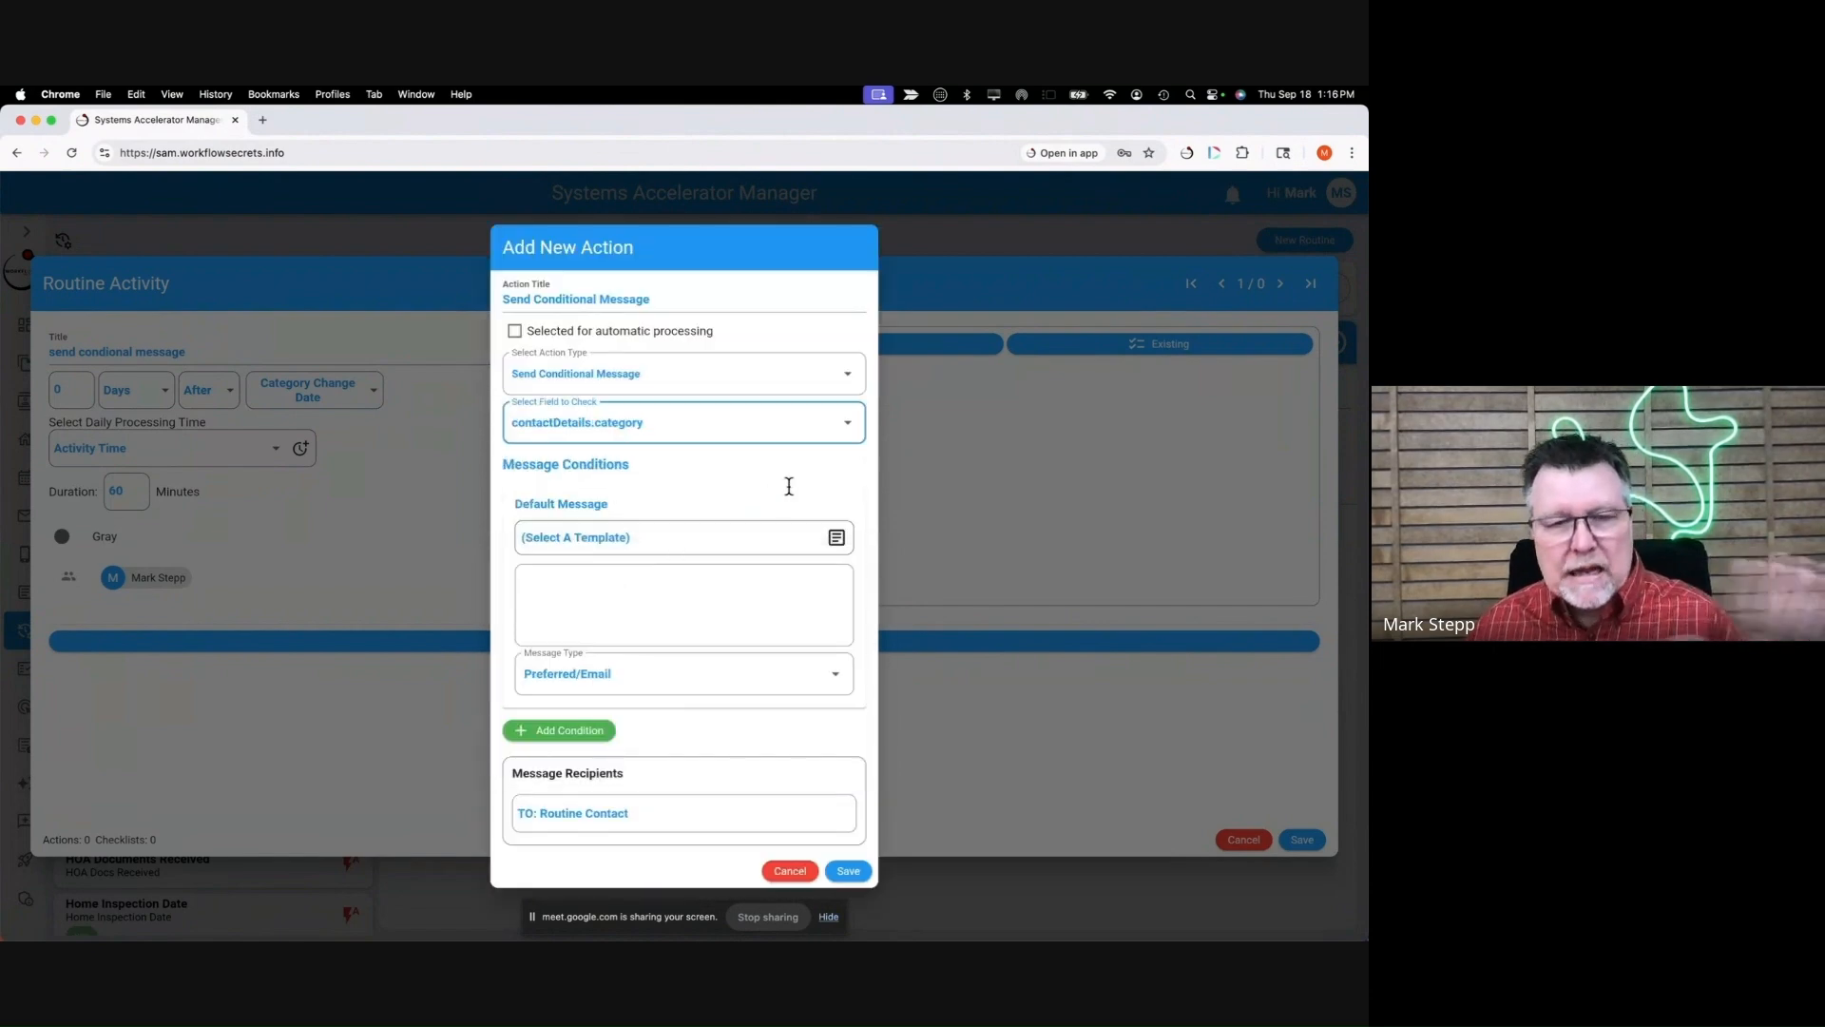
pyautogui.click(662, 425)
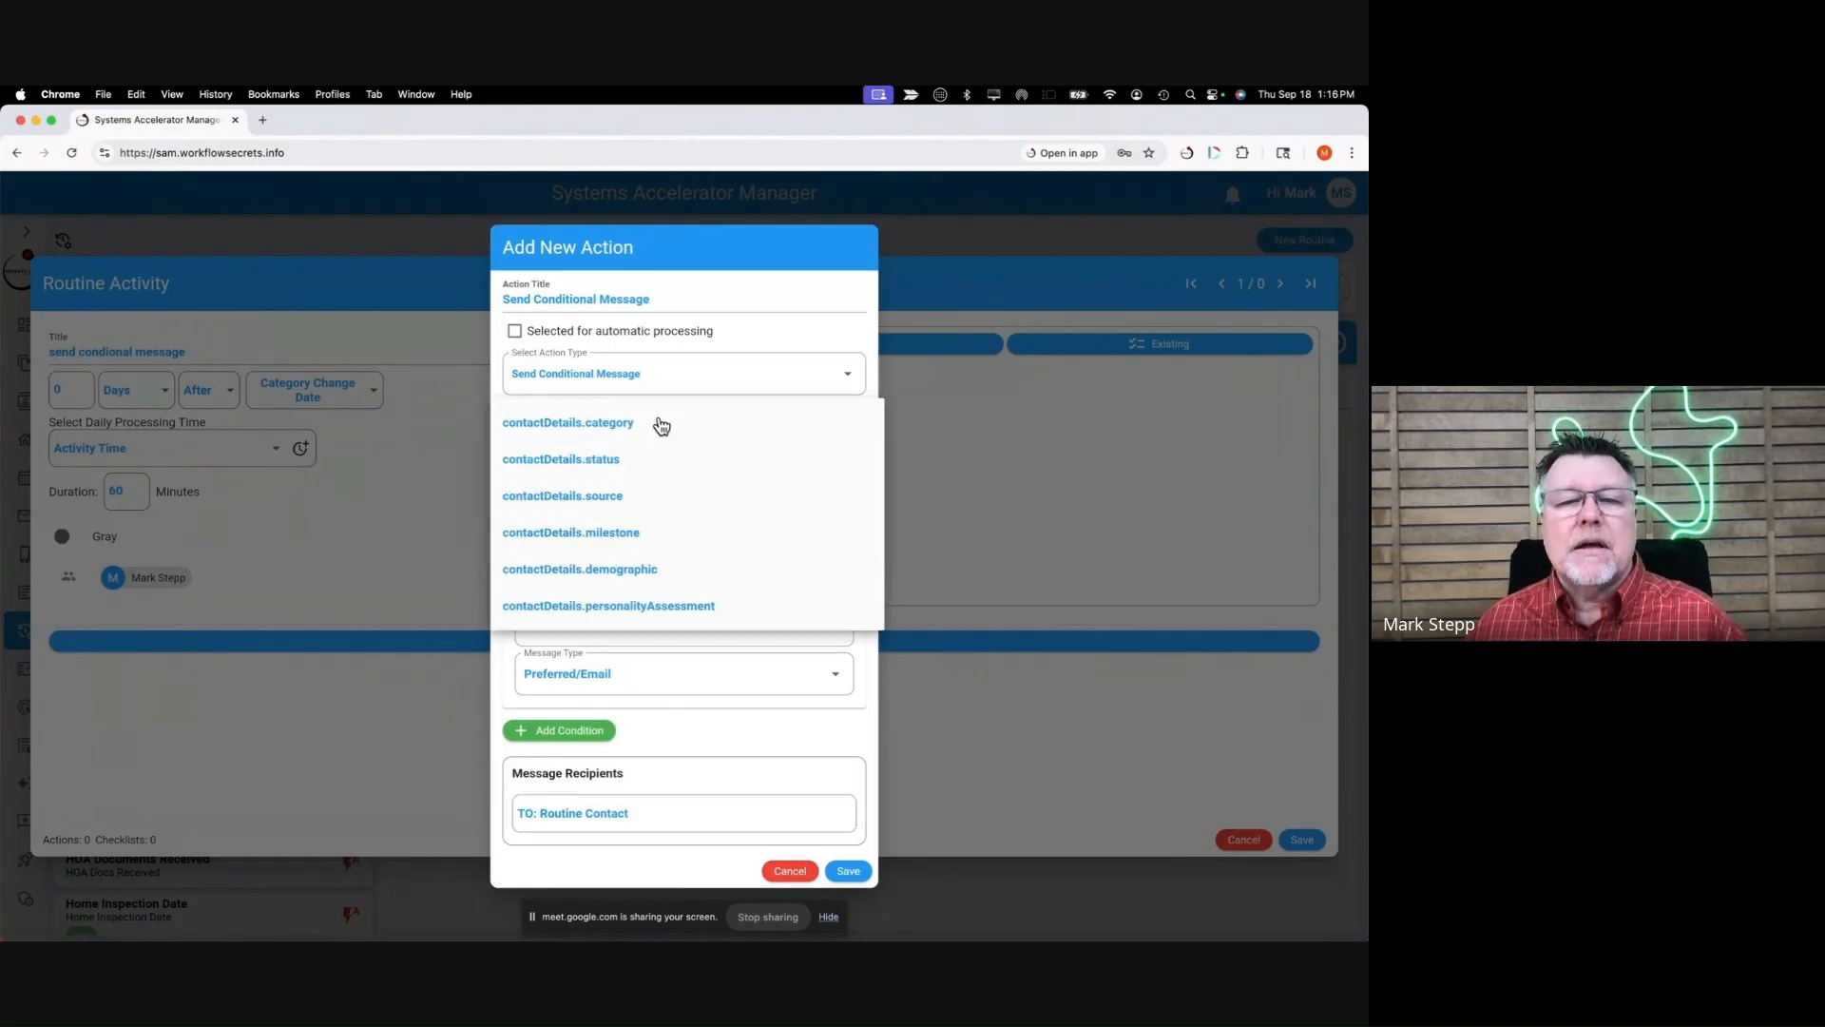
pyautogui.click(623, 502)
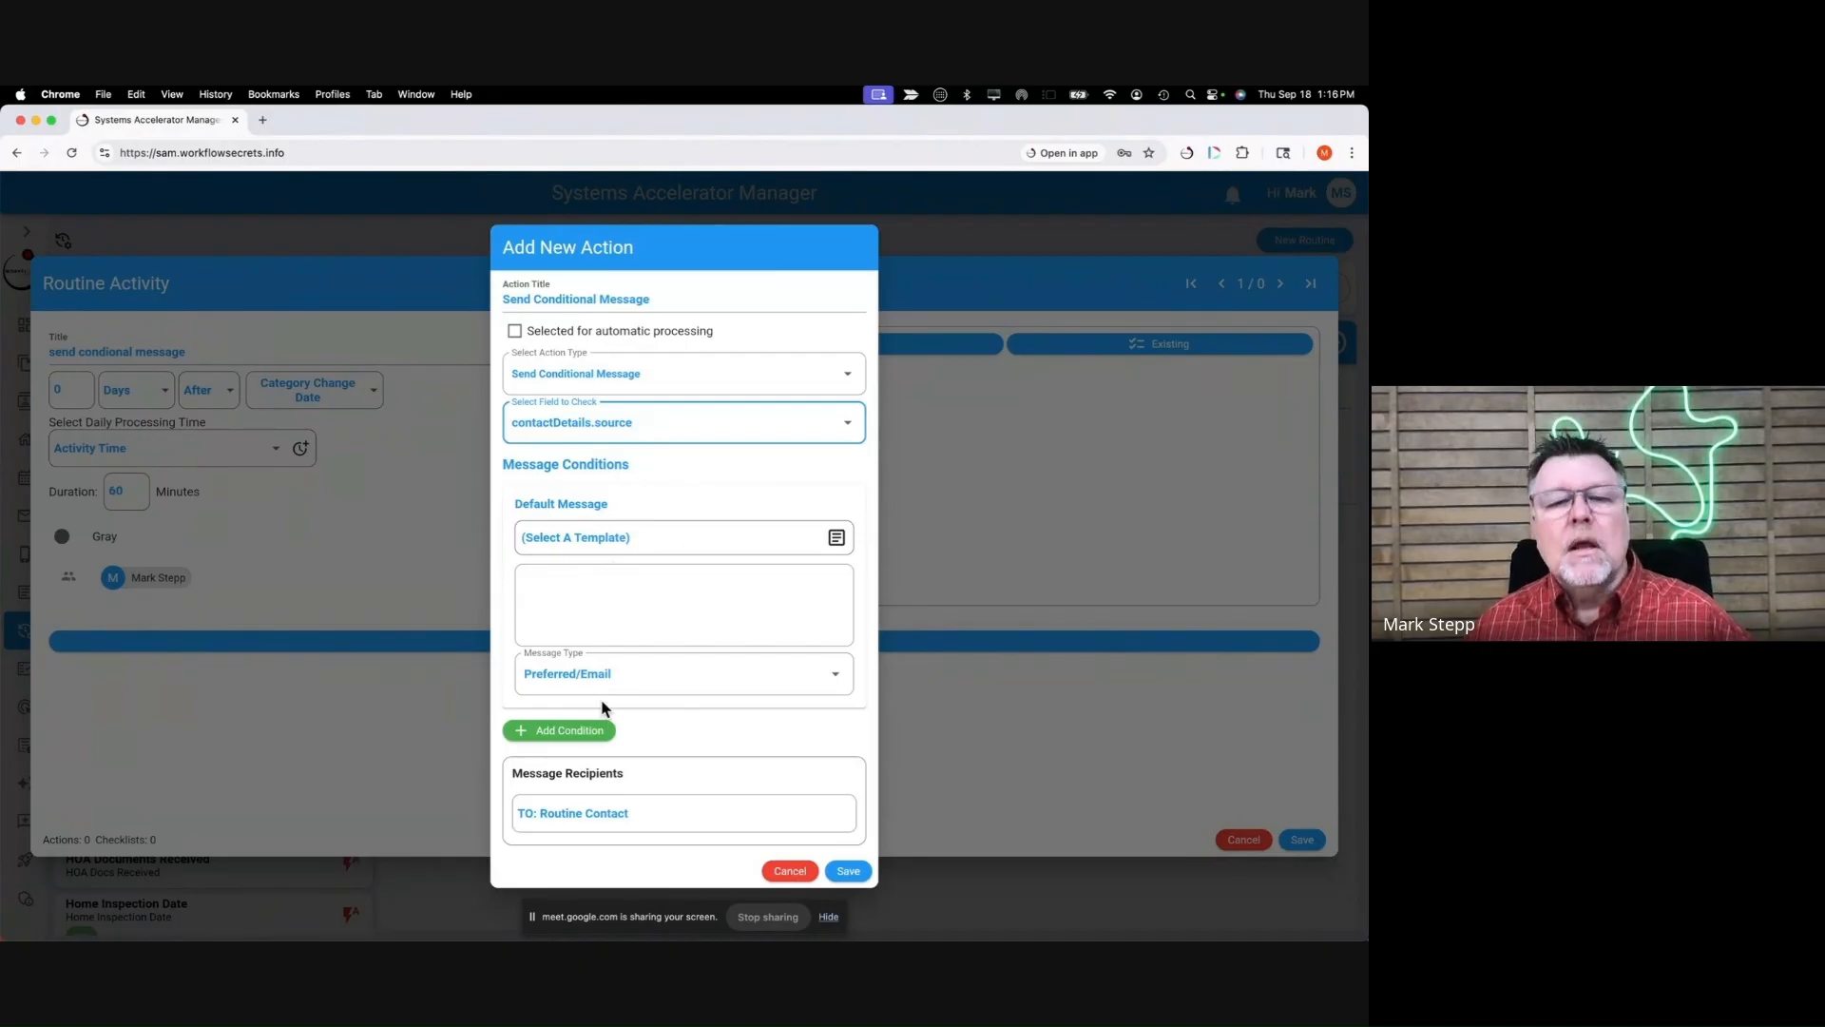
pyautogui.click(616, 548)
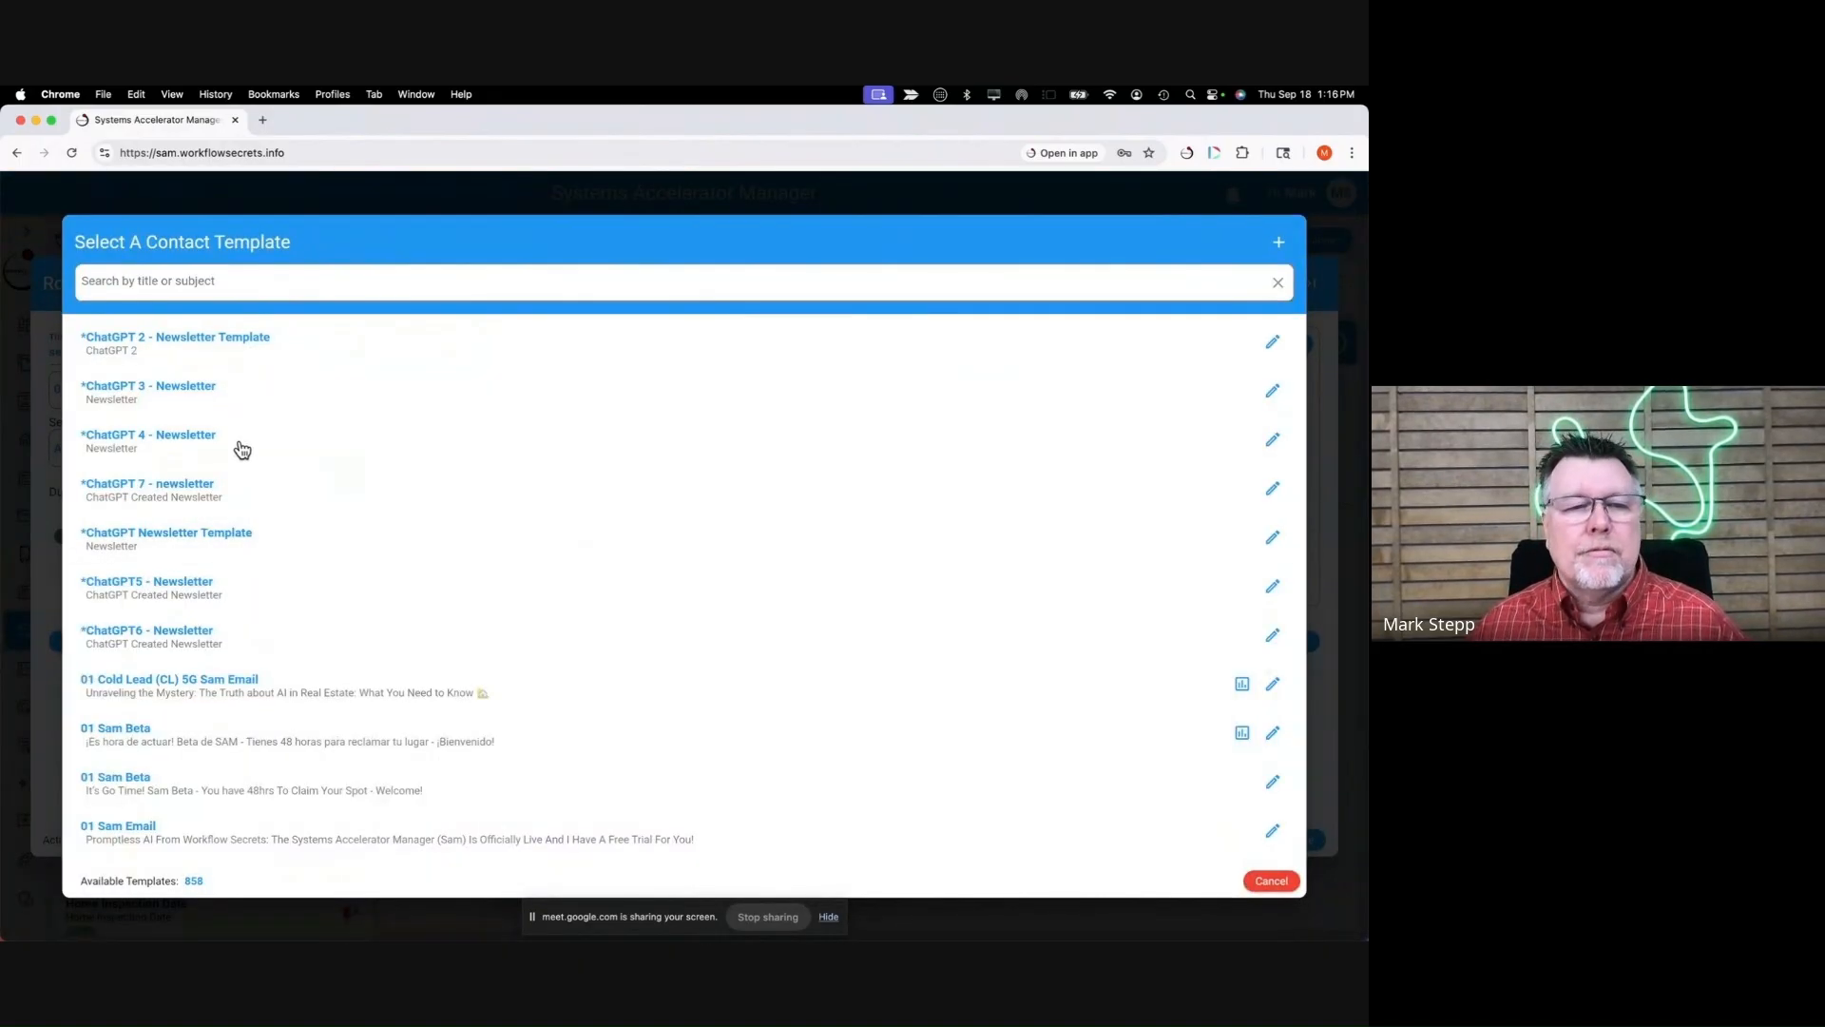
pyautogui.click(242, 450)
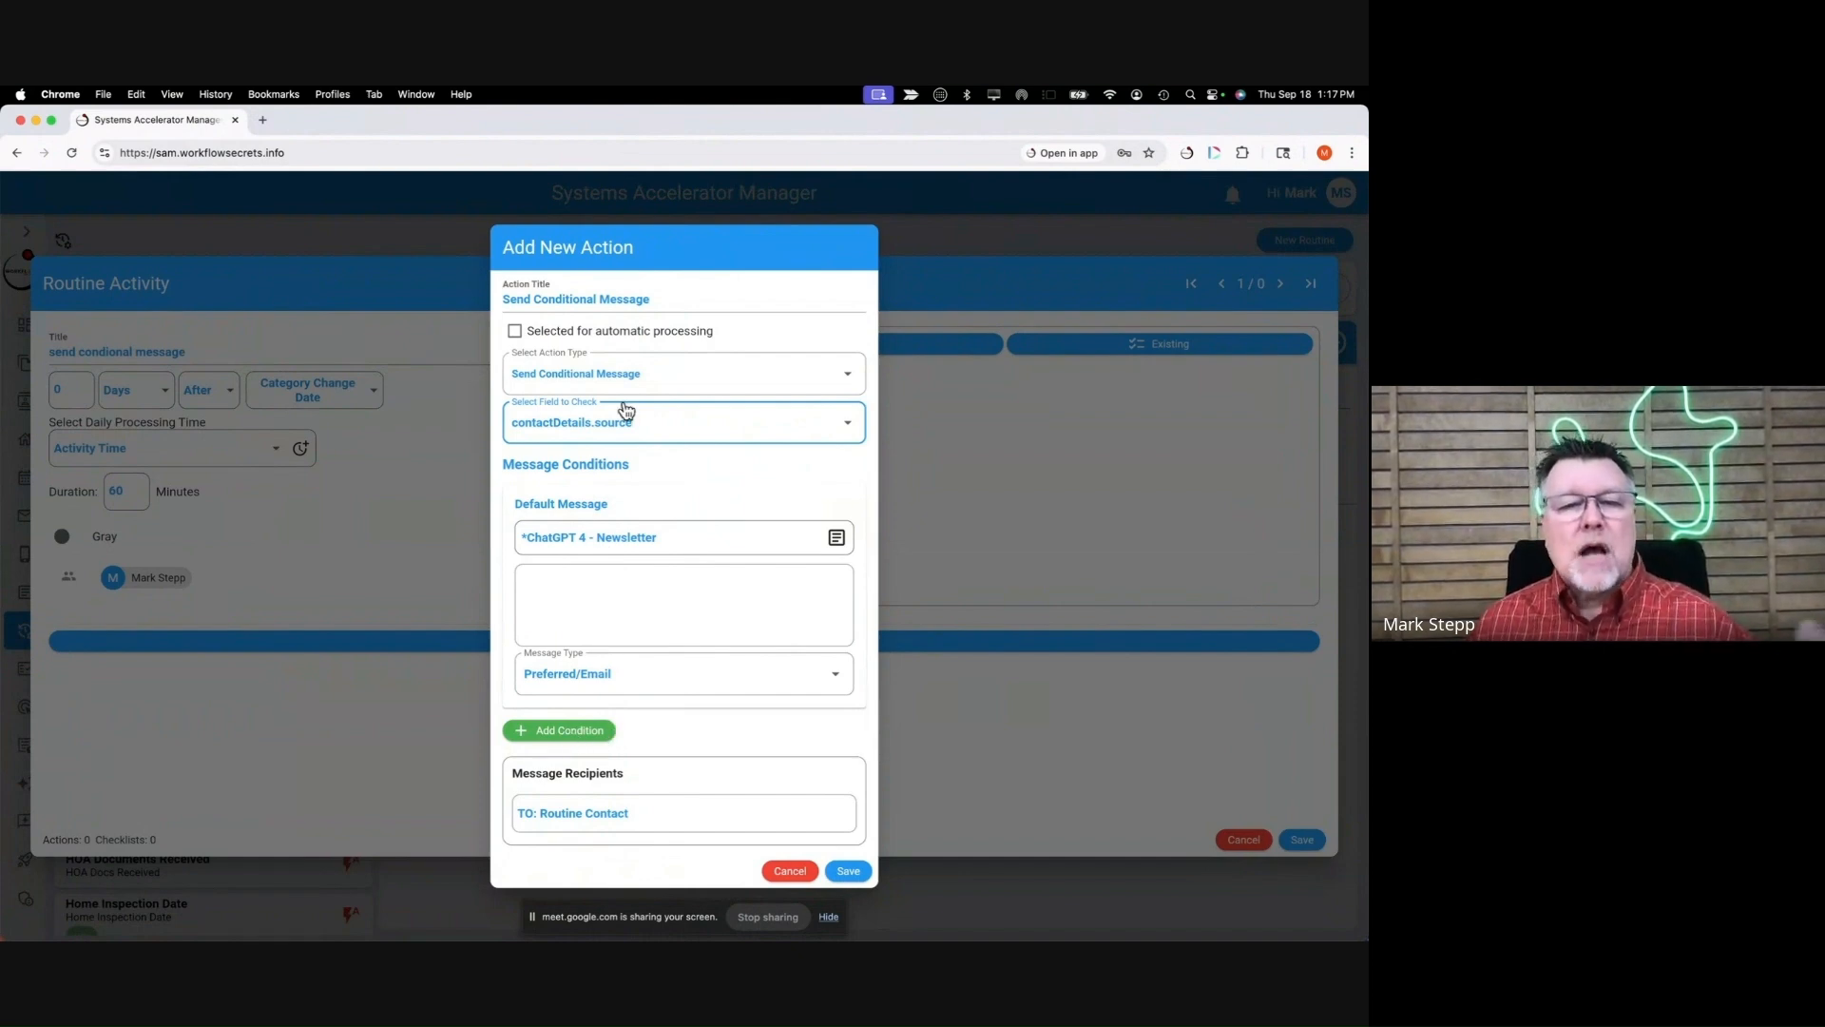
# Add a second message condition for the source Homes.com that uses the *ChatGPT6 - Newsletter template.
pyautogui.click(569, 732)
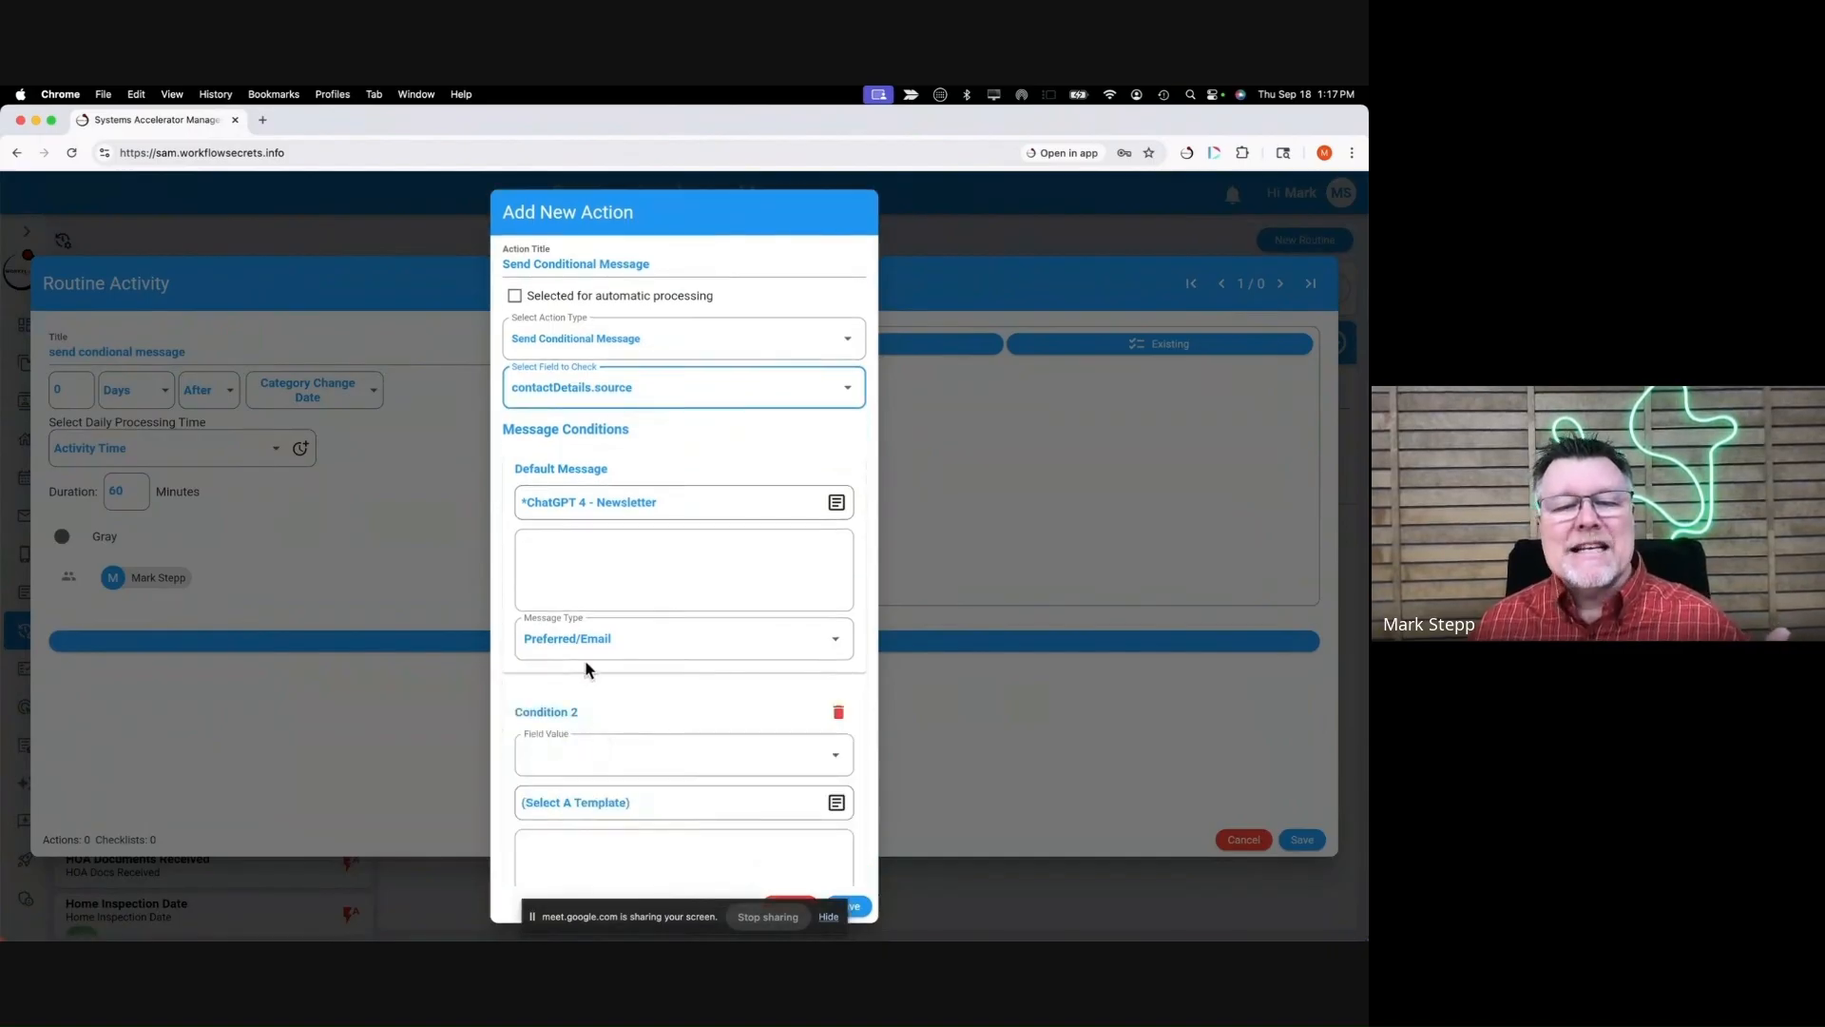
pyautogui.scroll(-5, 616, 744)
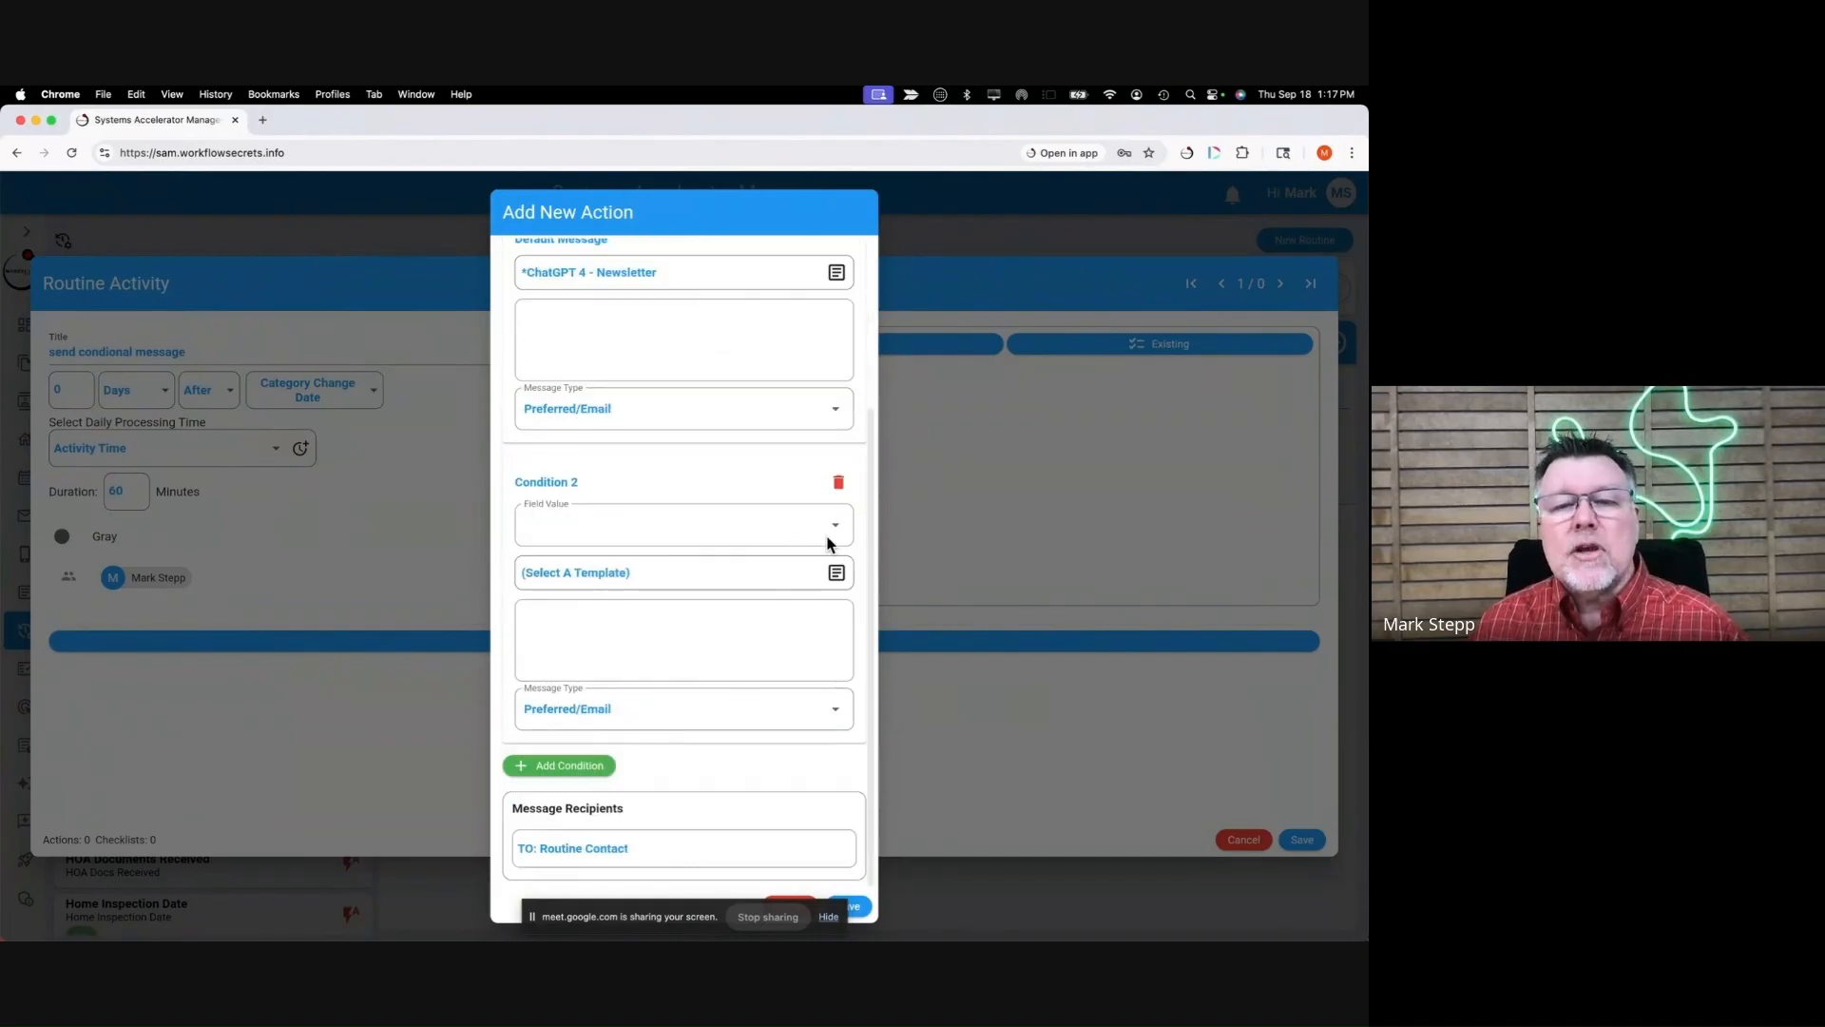
pyautogui.click(834, 530)
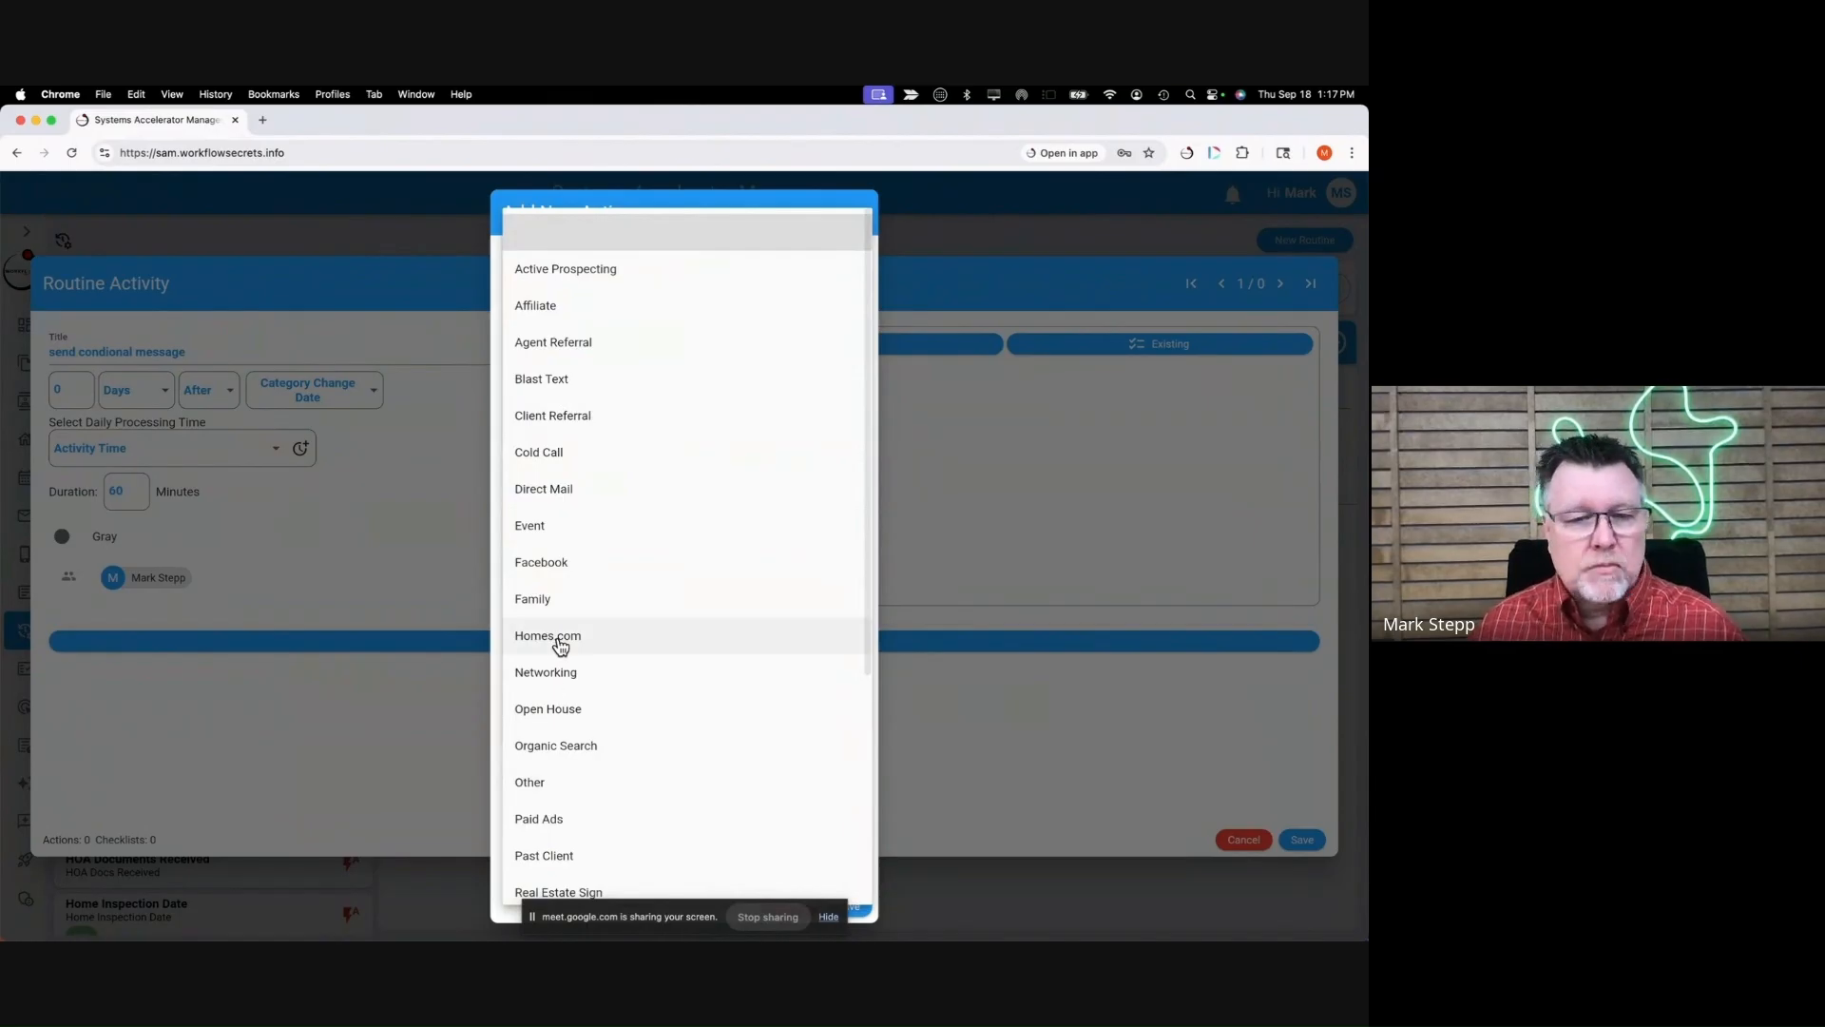
pyautogui.click(668, 650)
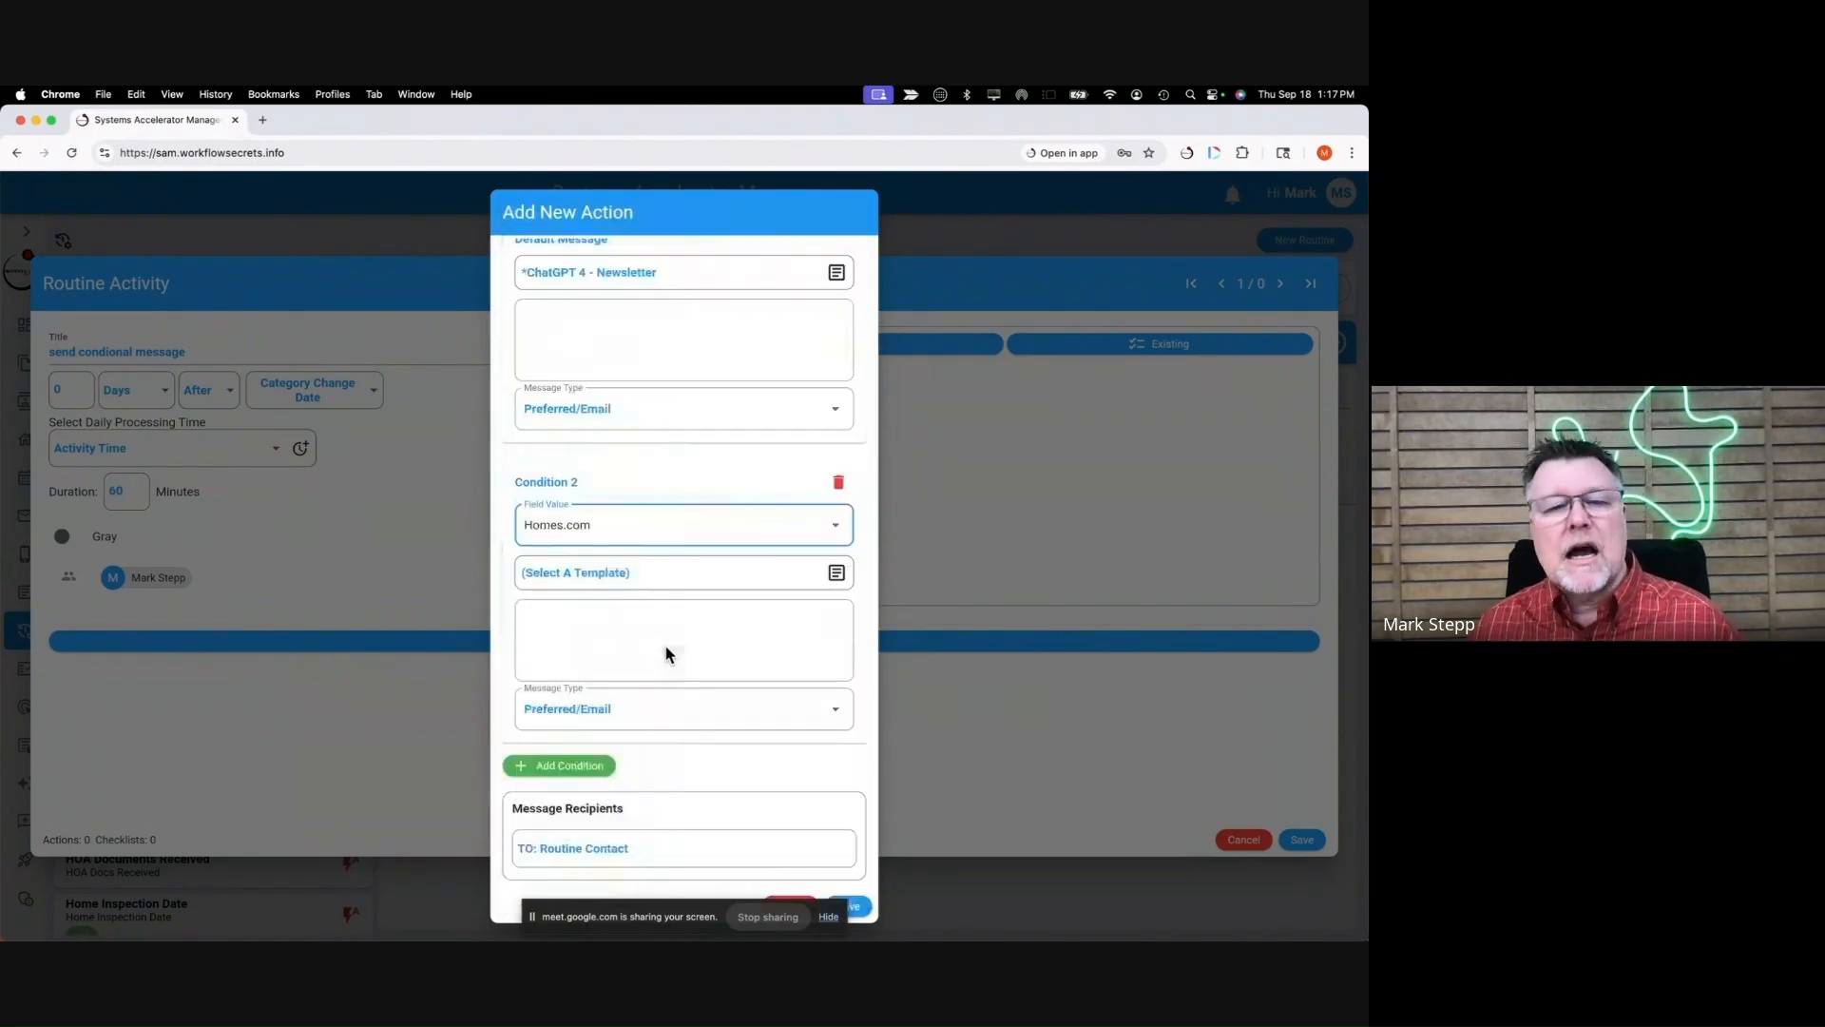
pyautogui.click(604, 583)
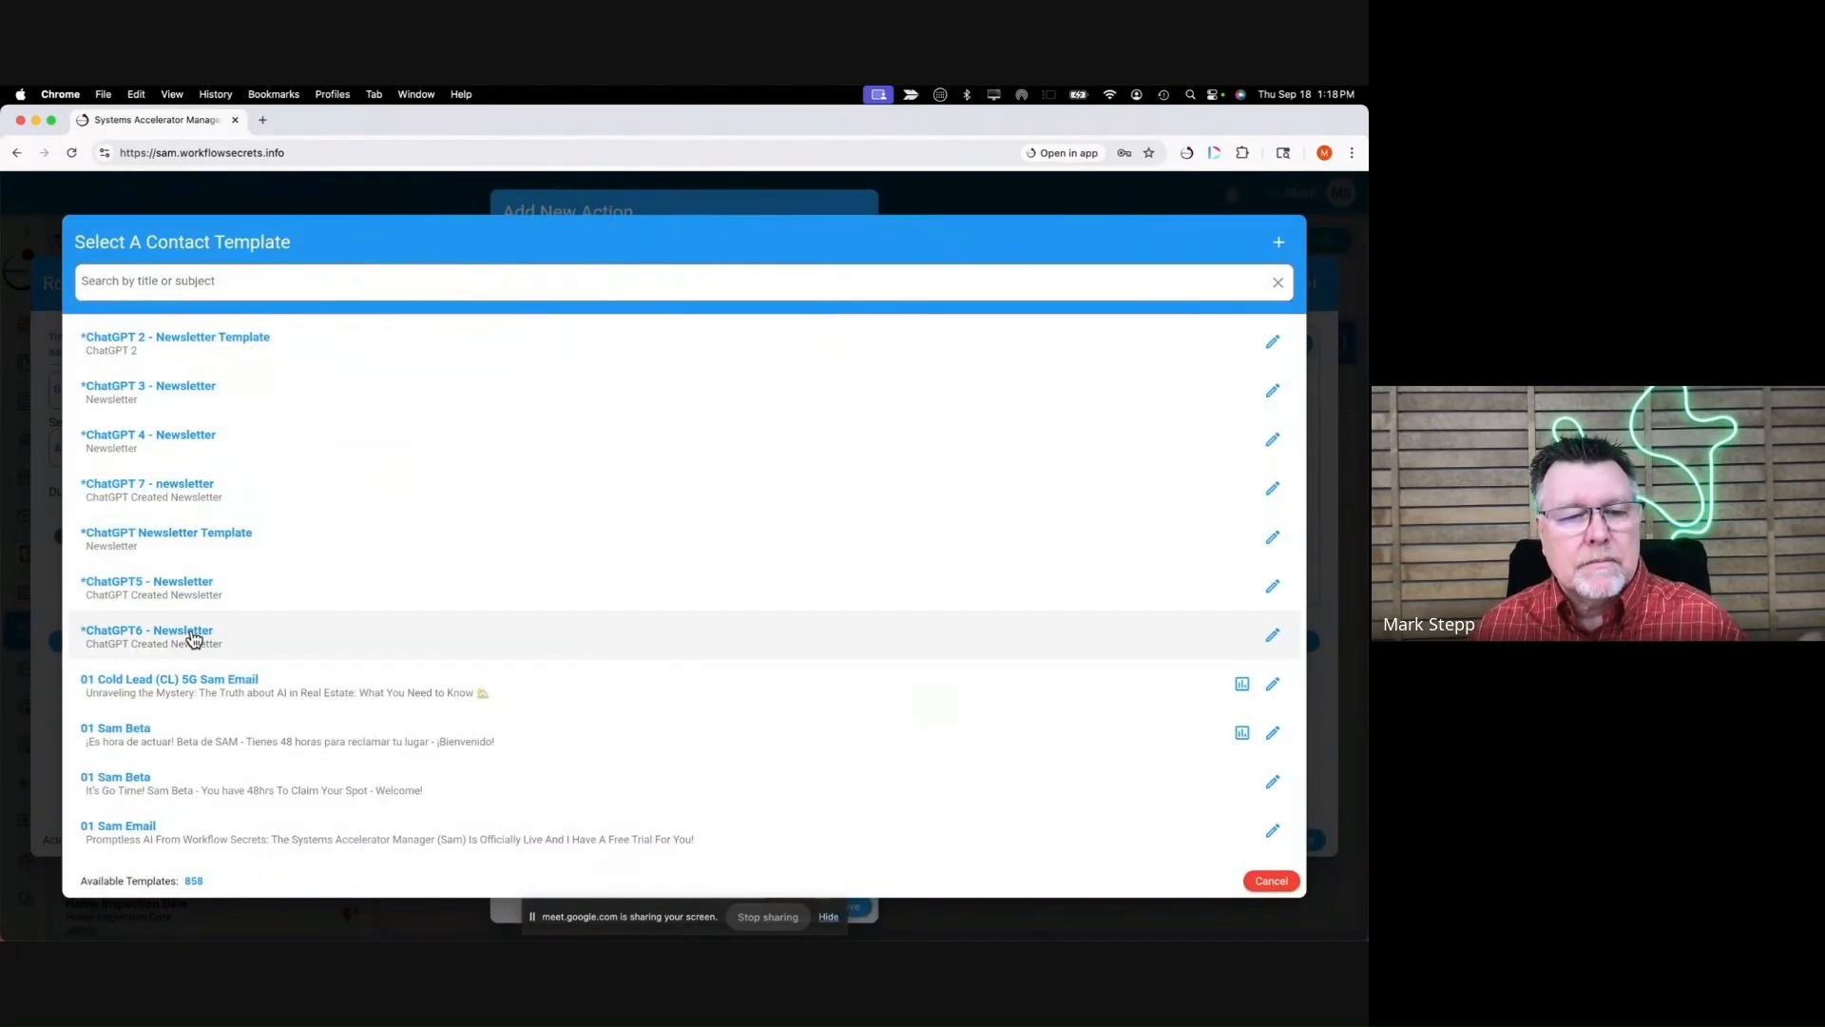
pyautogui.click(453, 652)
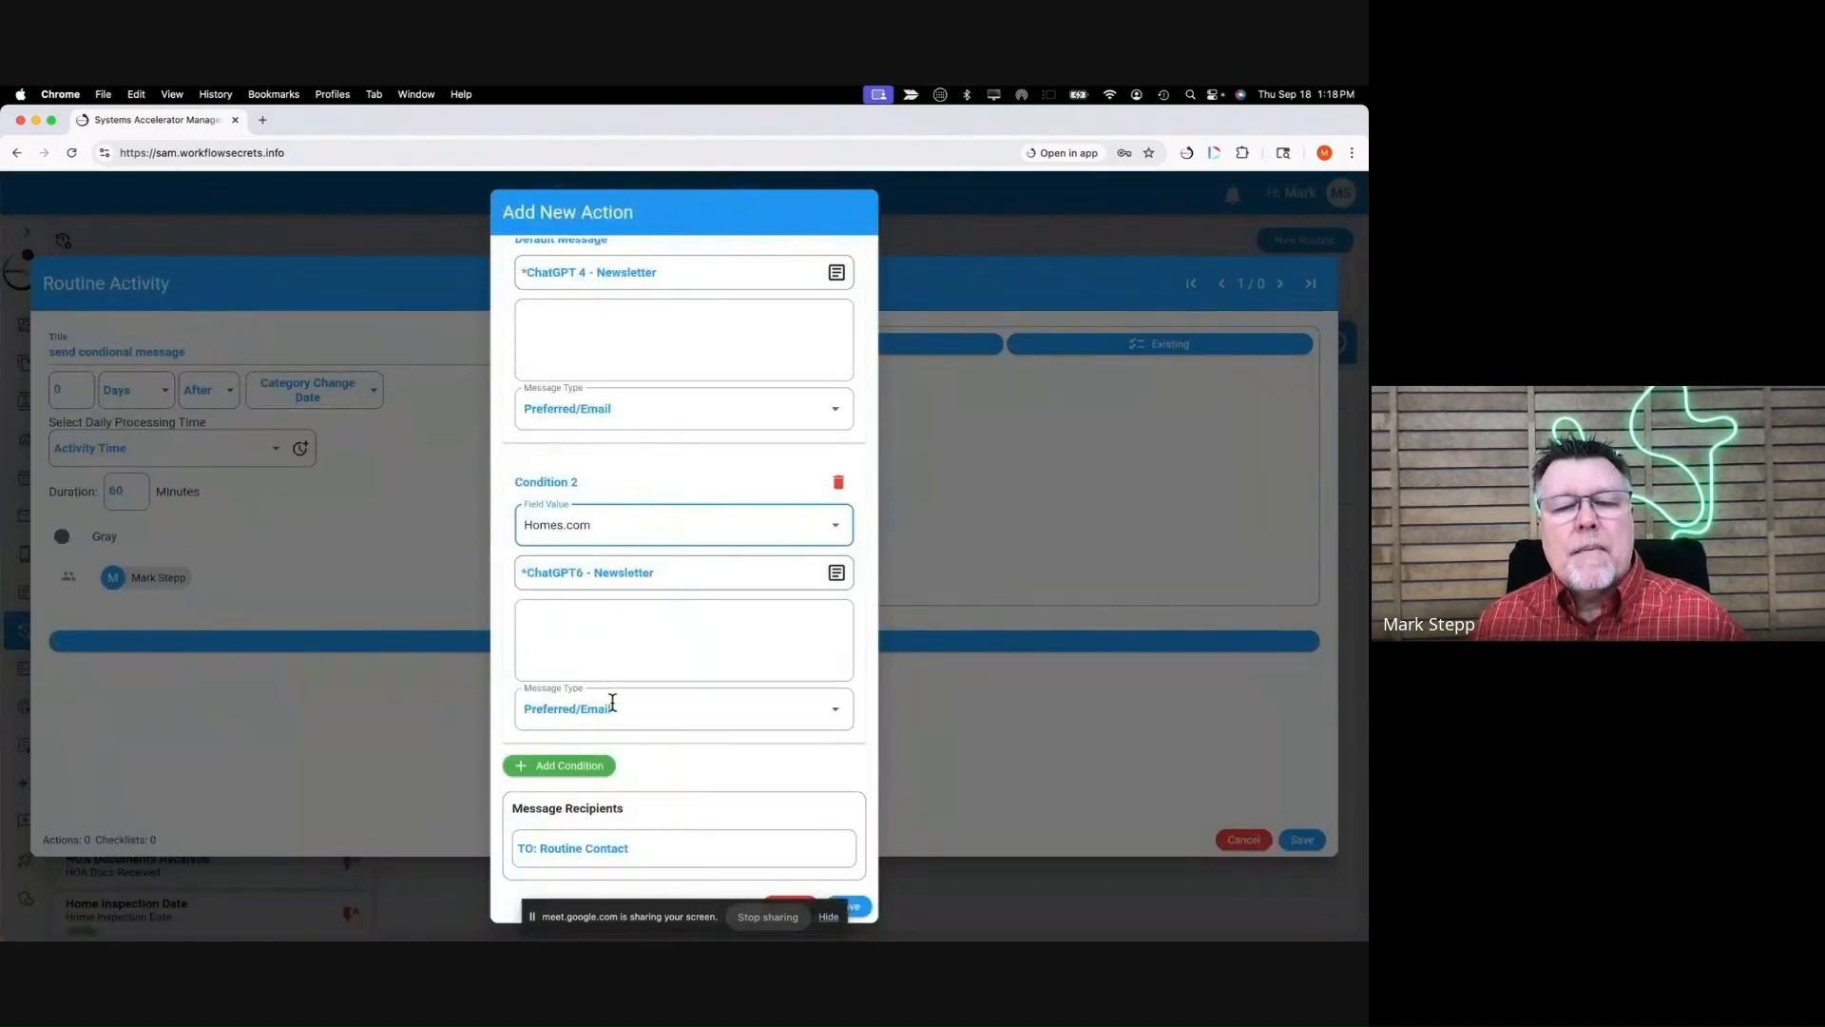
# Add a third message condition for the source Realtor.com that uses the *ChatGPT 7 - newsletter template.
pyautogui.click(587, 766)
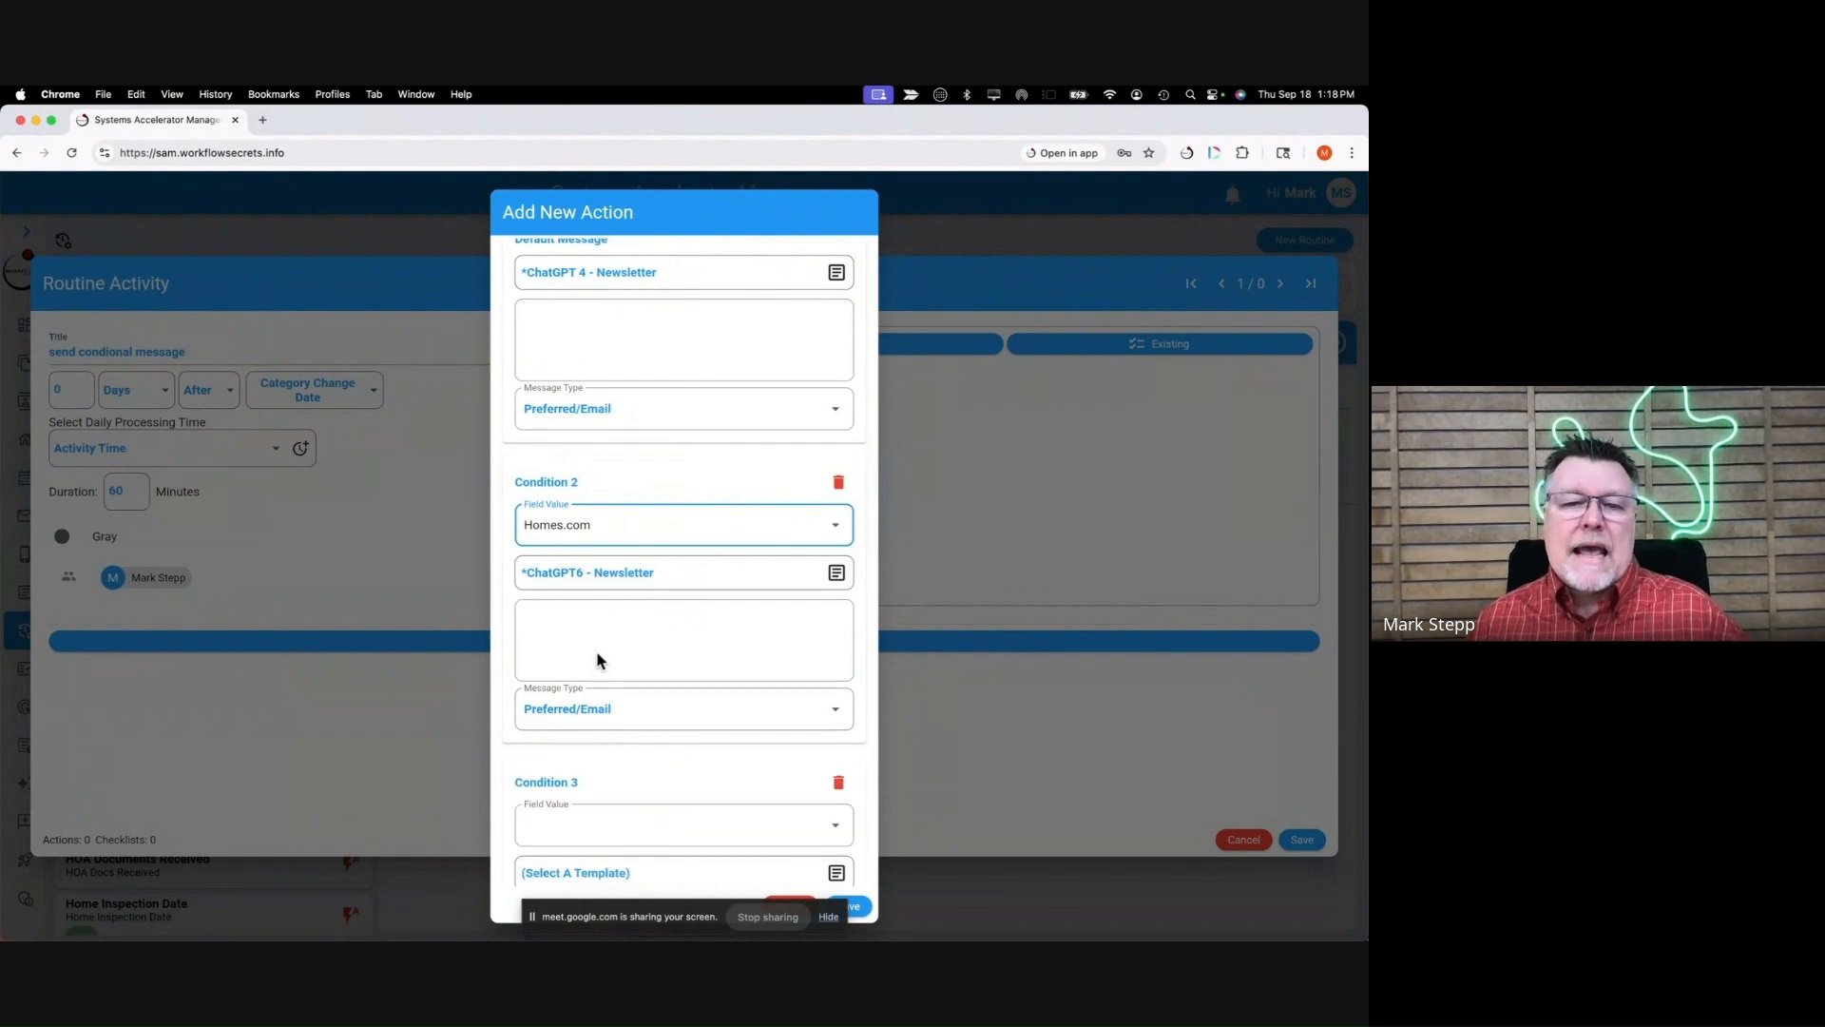
pyautogui.scroll(-5, 584, 761)
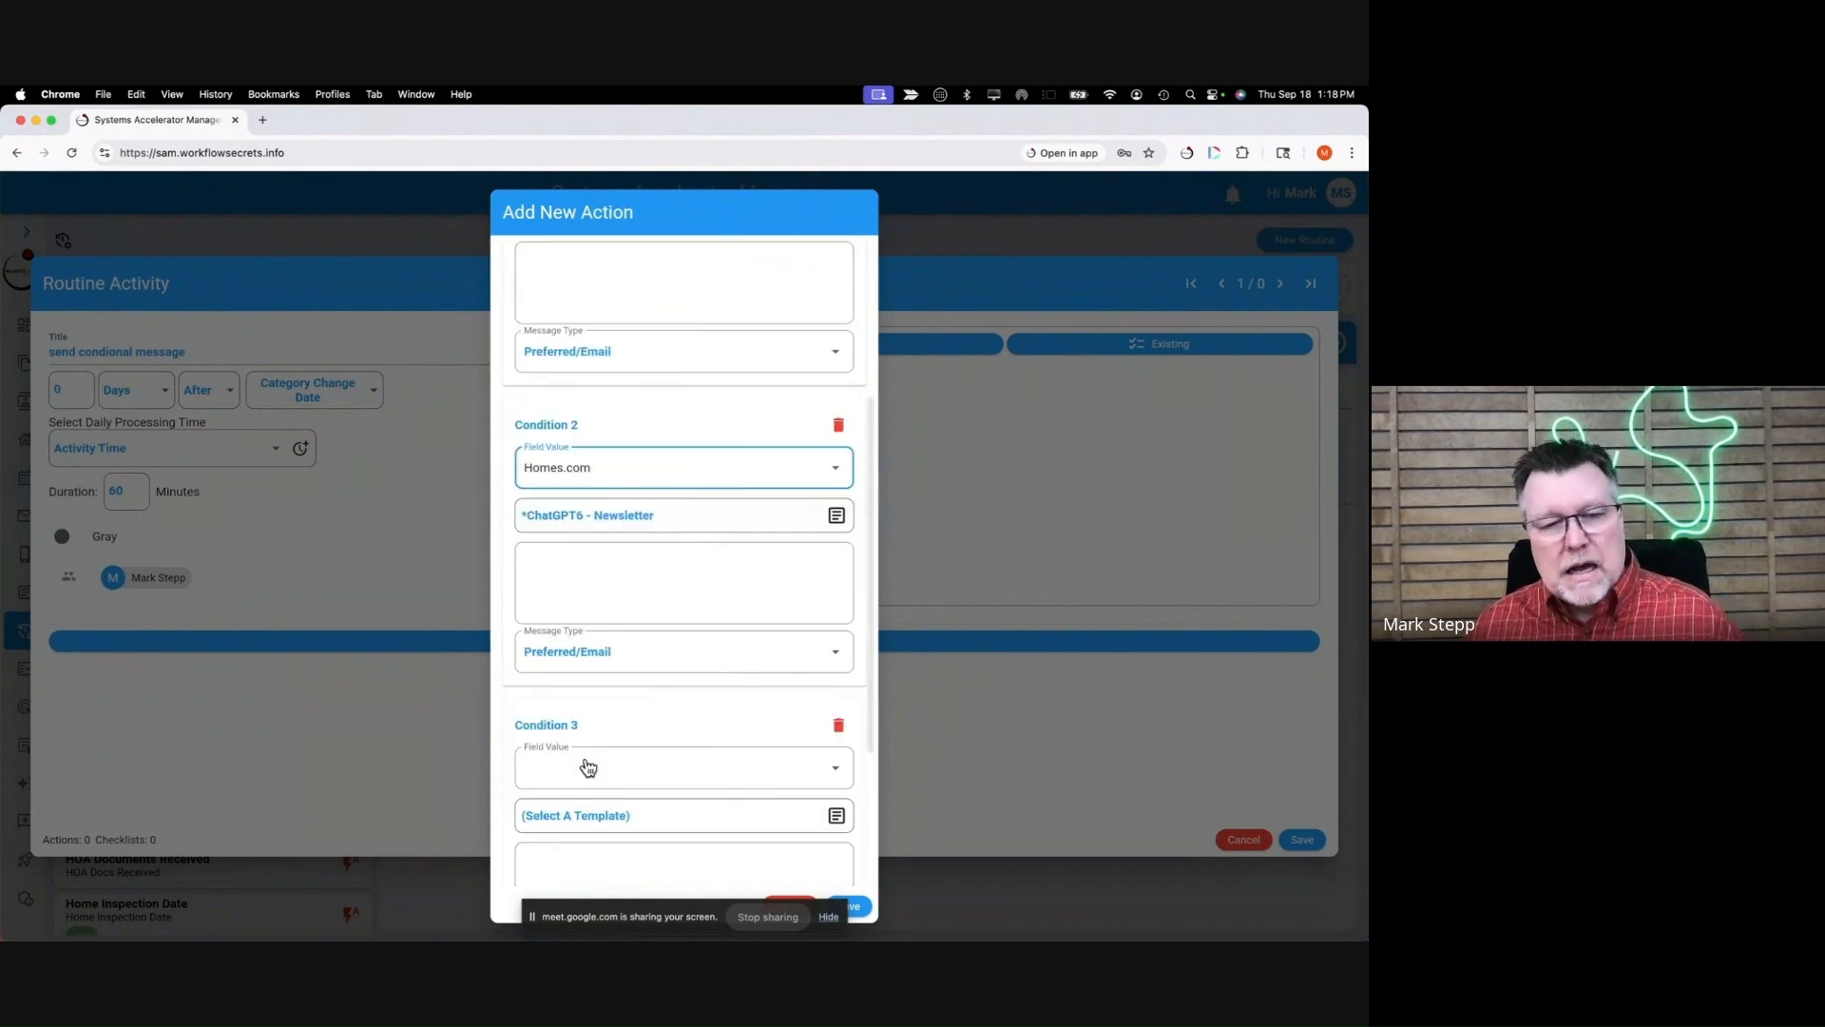
pyautogui.scroll(-2, 627, 602)
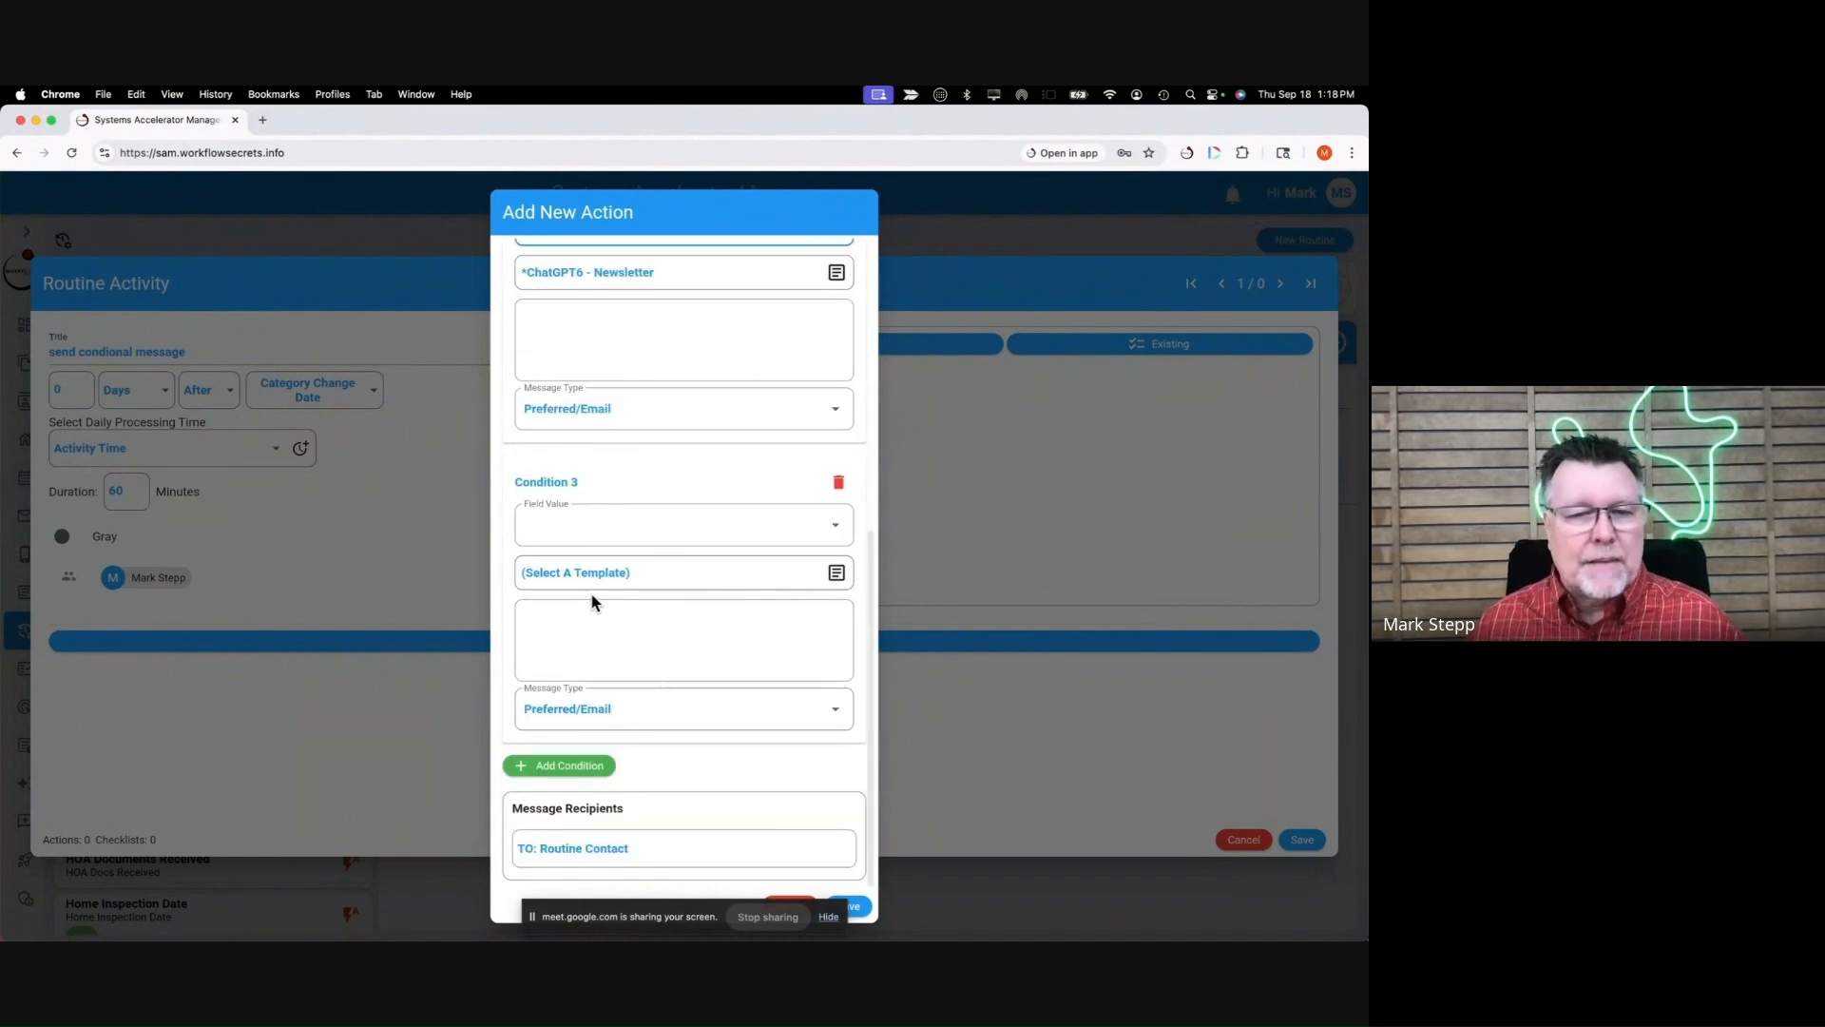
pyautogui.click(577, 535)
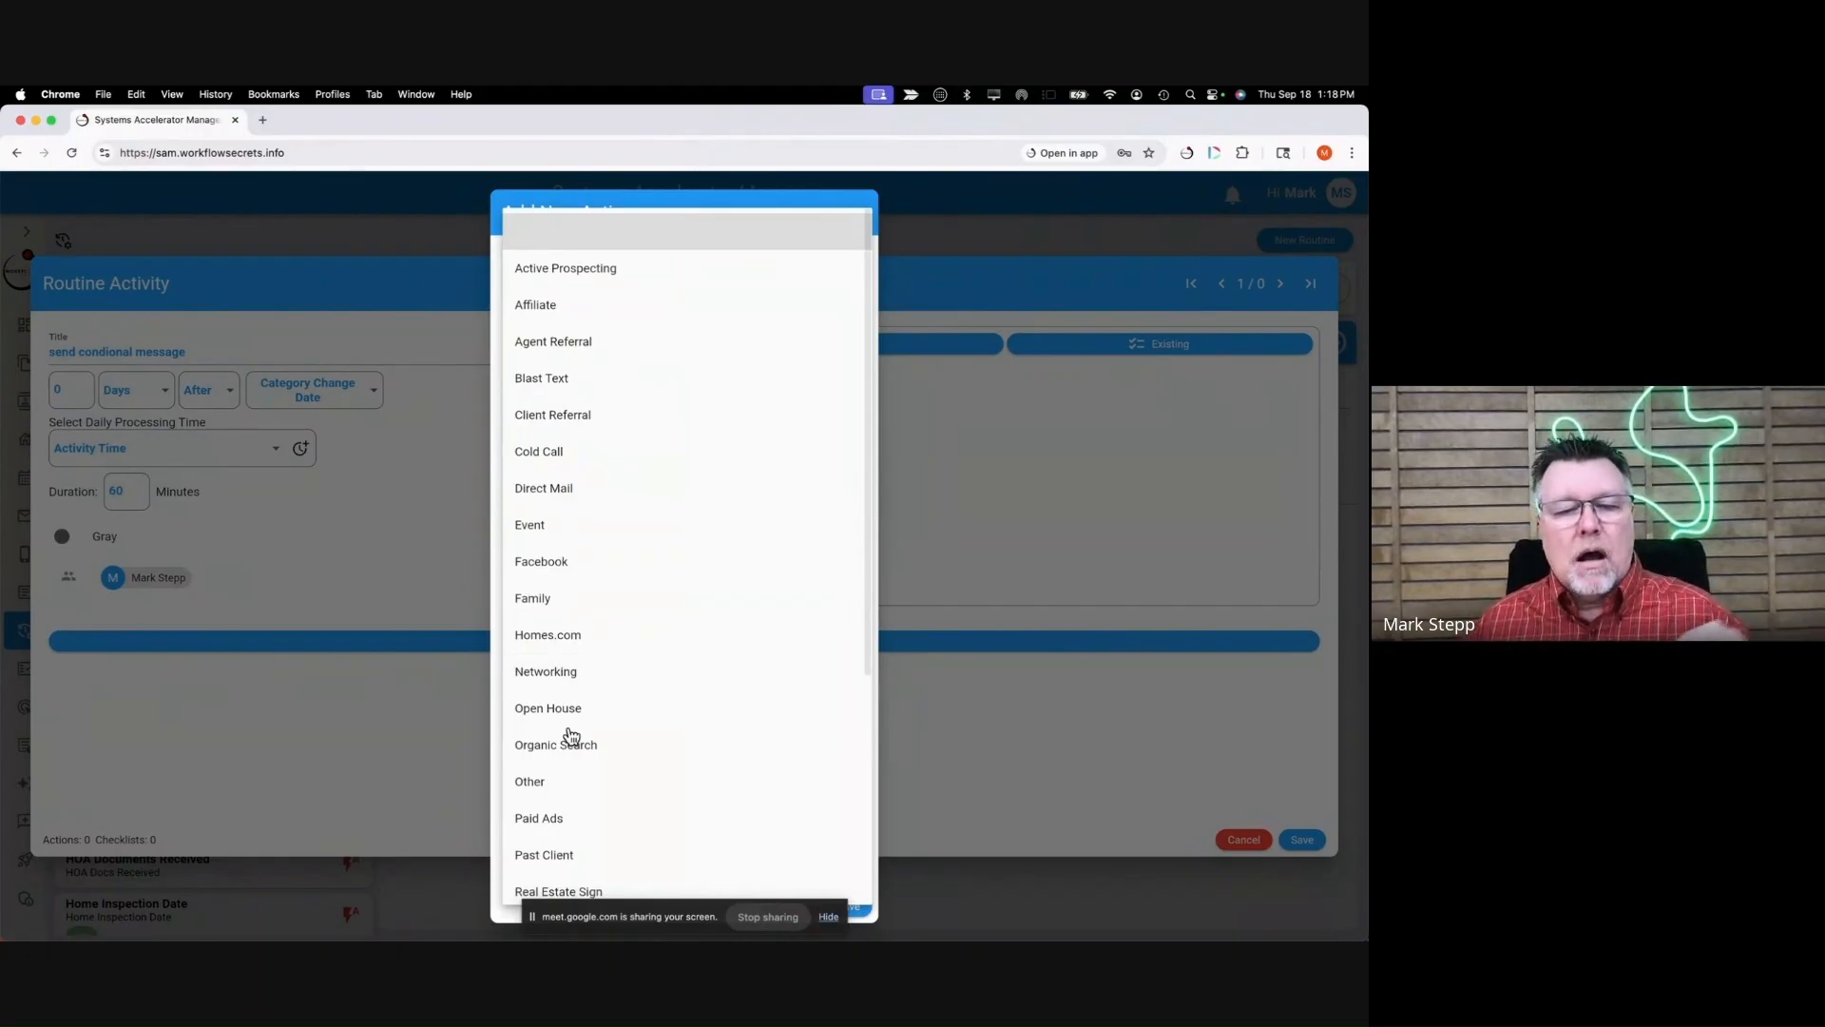
pyautogui.scroll(-5, 570, 735)
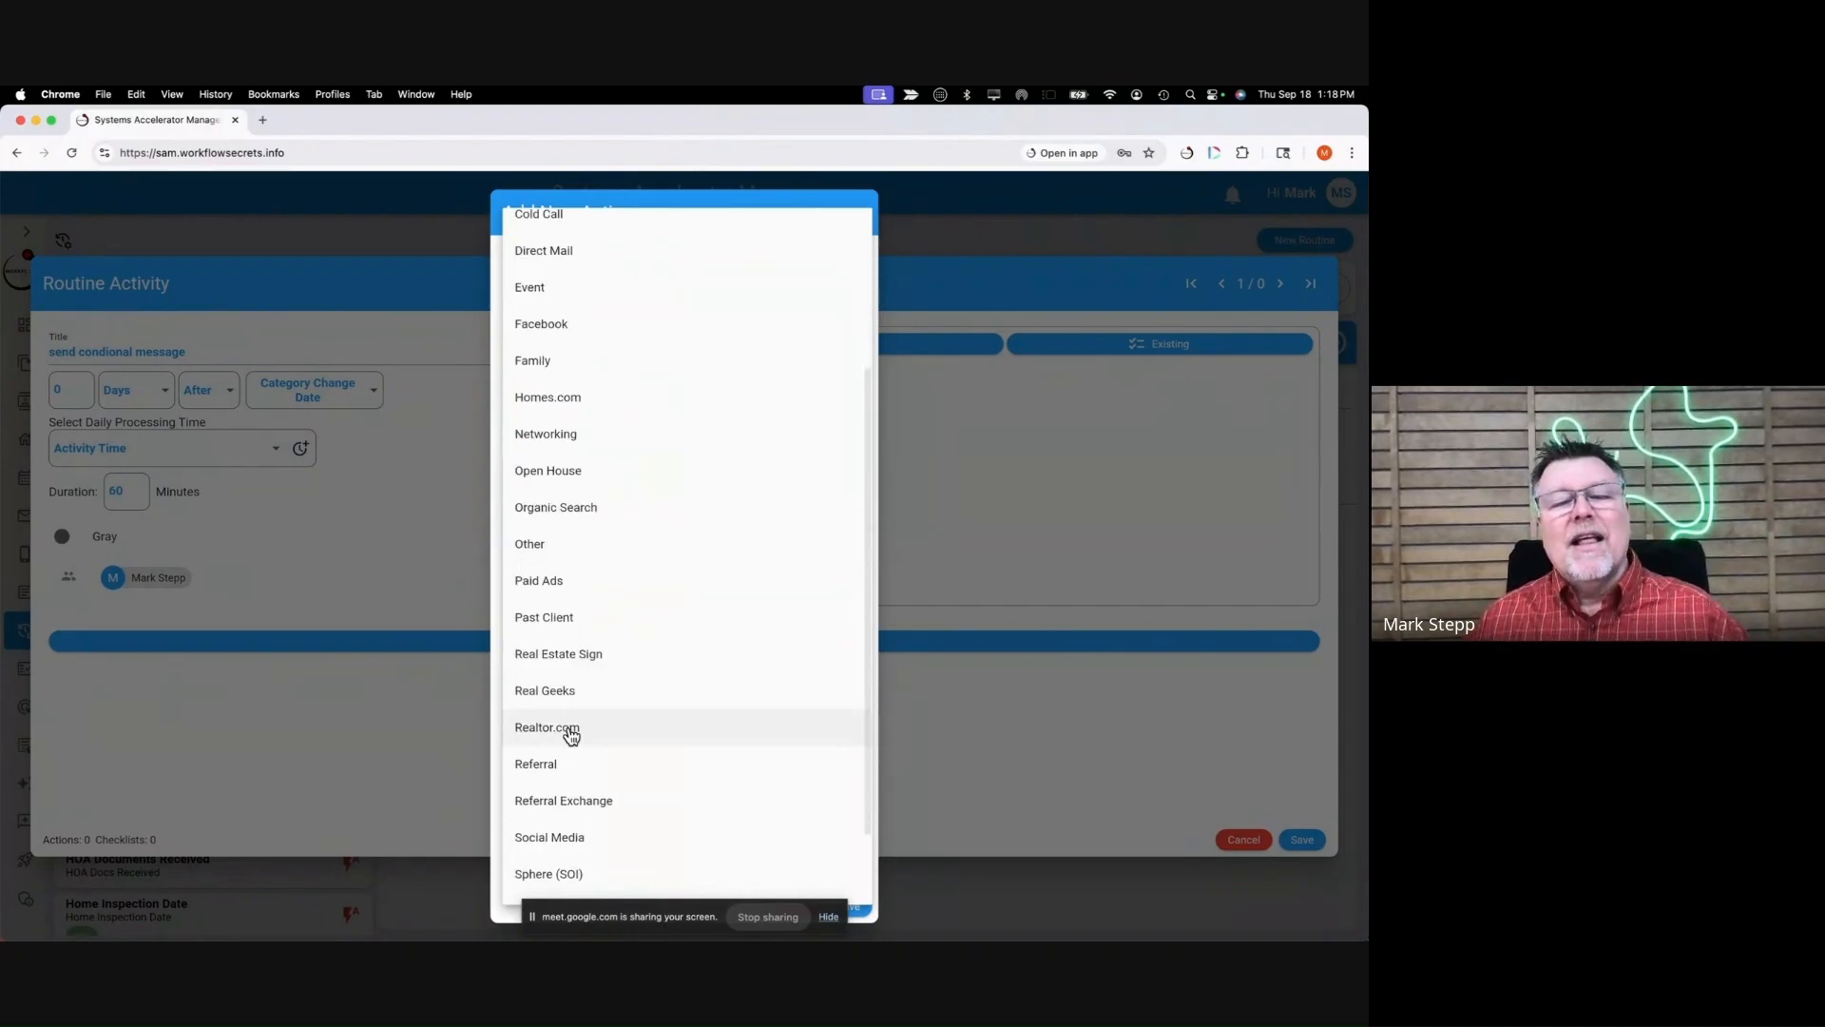
pyautogui.click(570, 735)
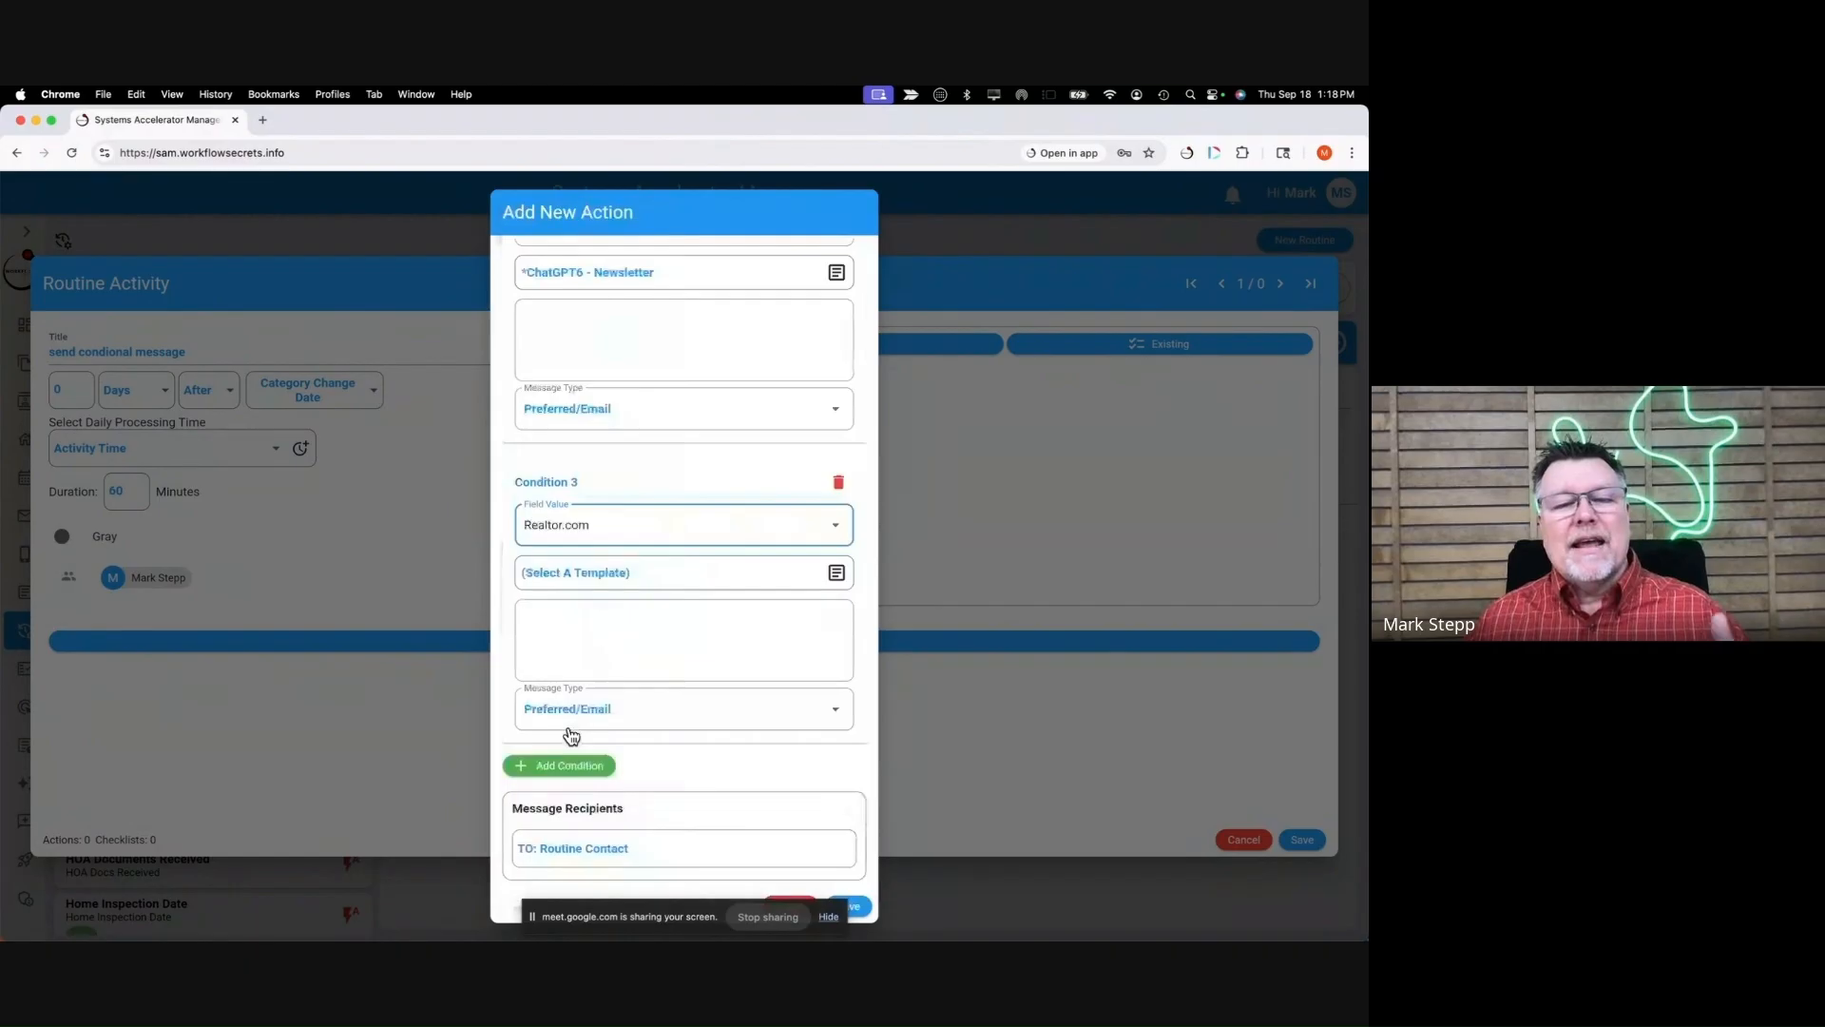
pyautogui.click(601, 575)
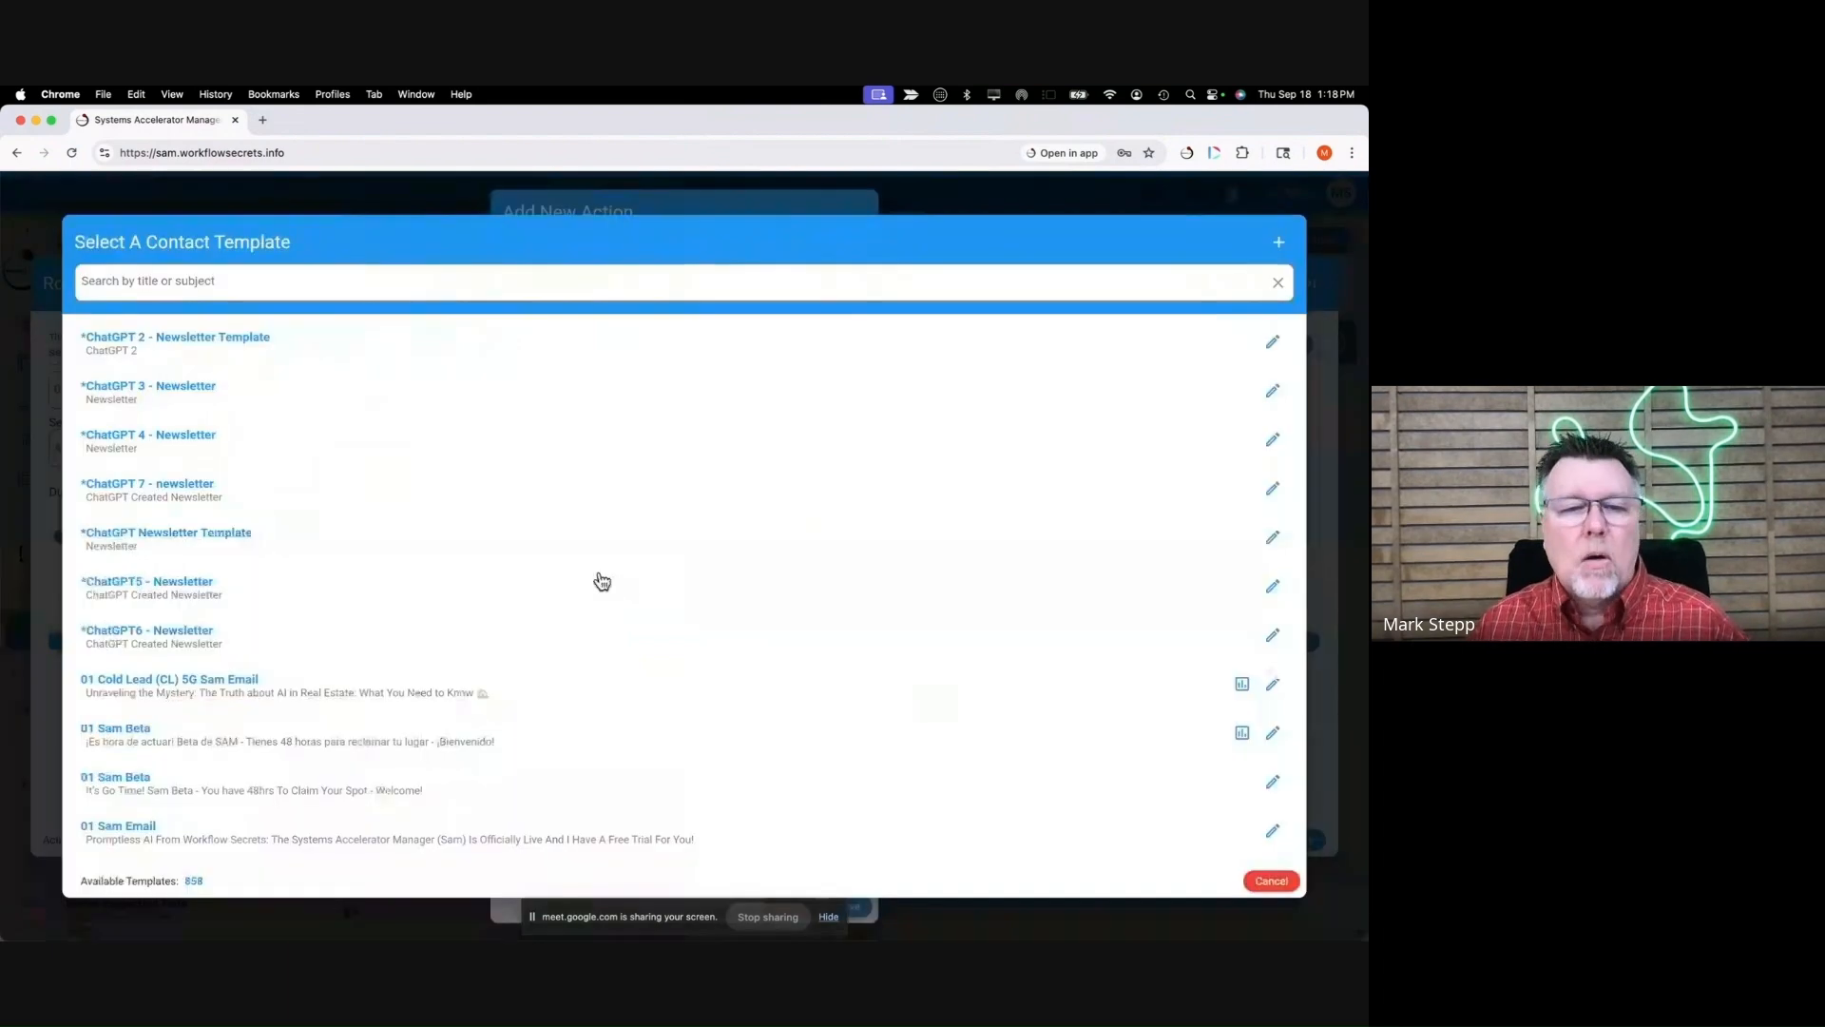
pyautogui.click(212, 501)
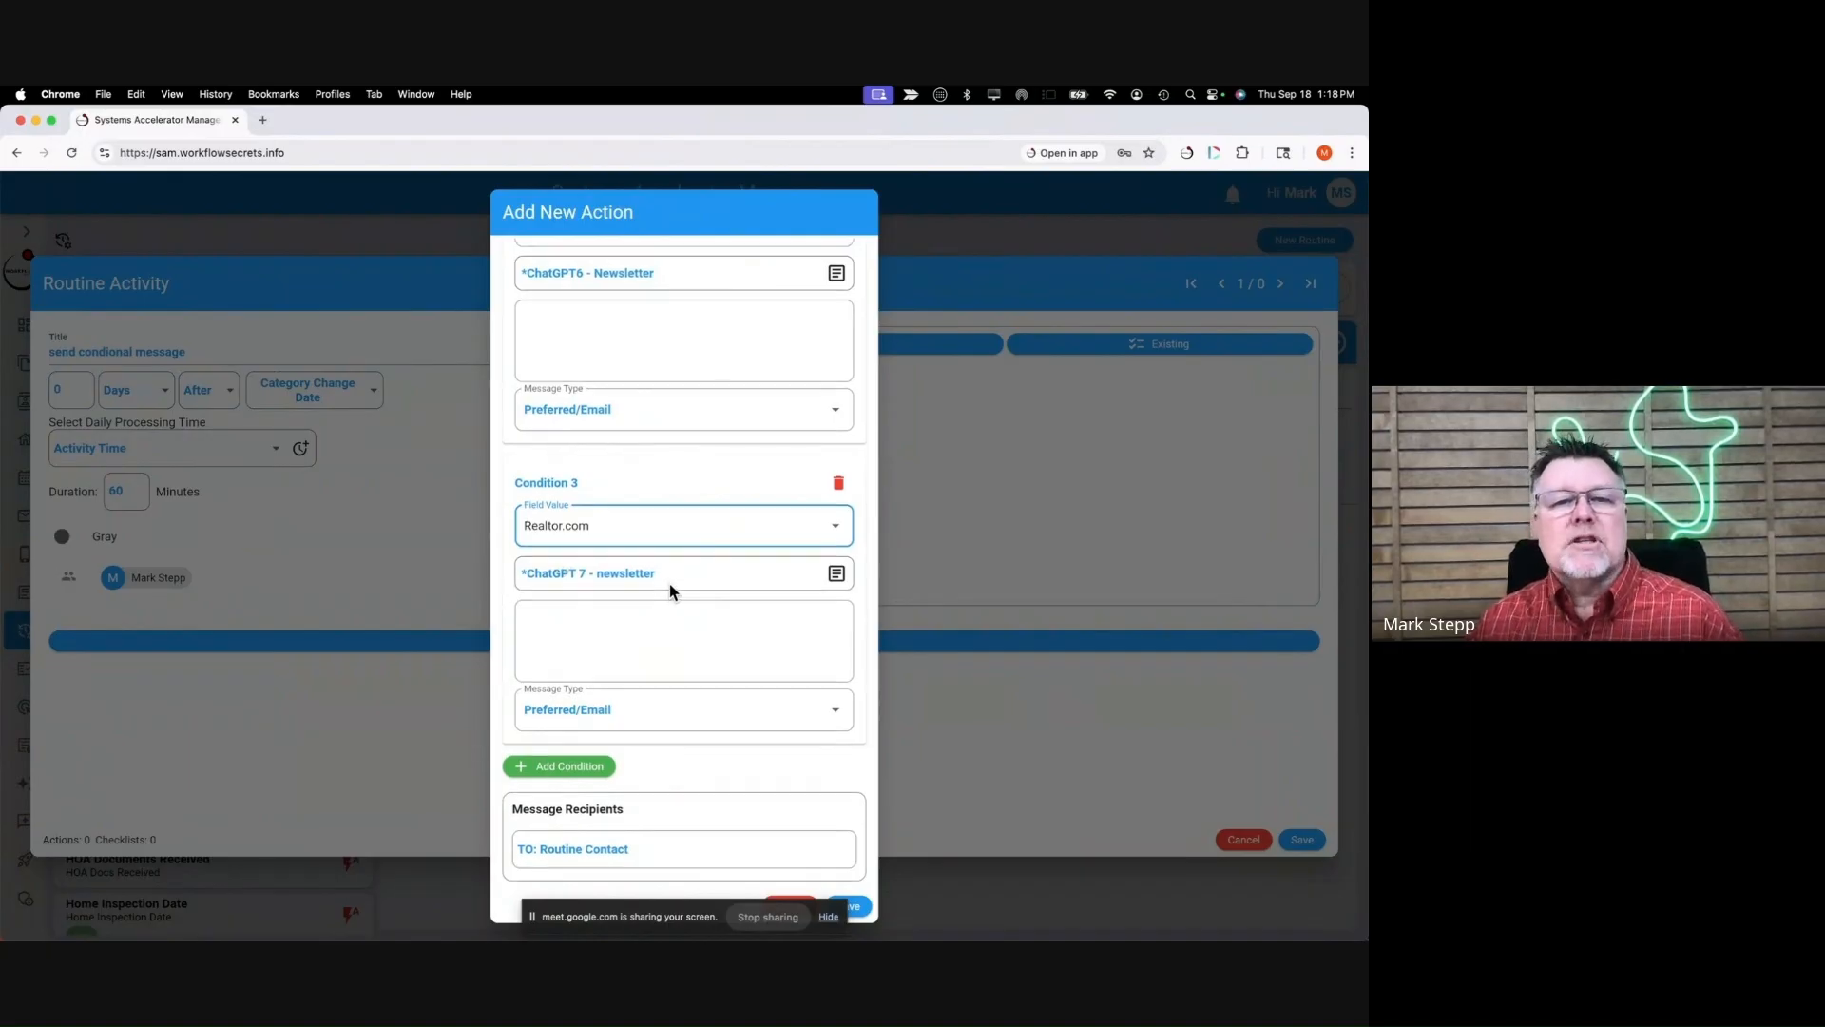
pyautogui.scroll(3, 656, 383)
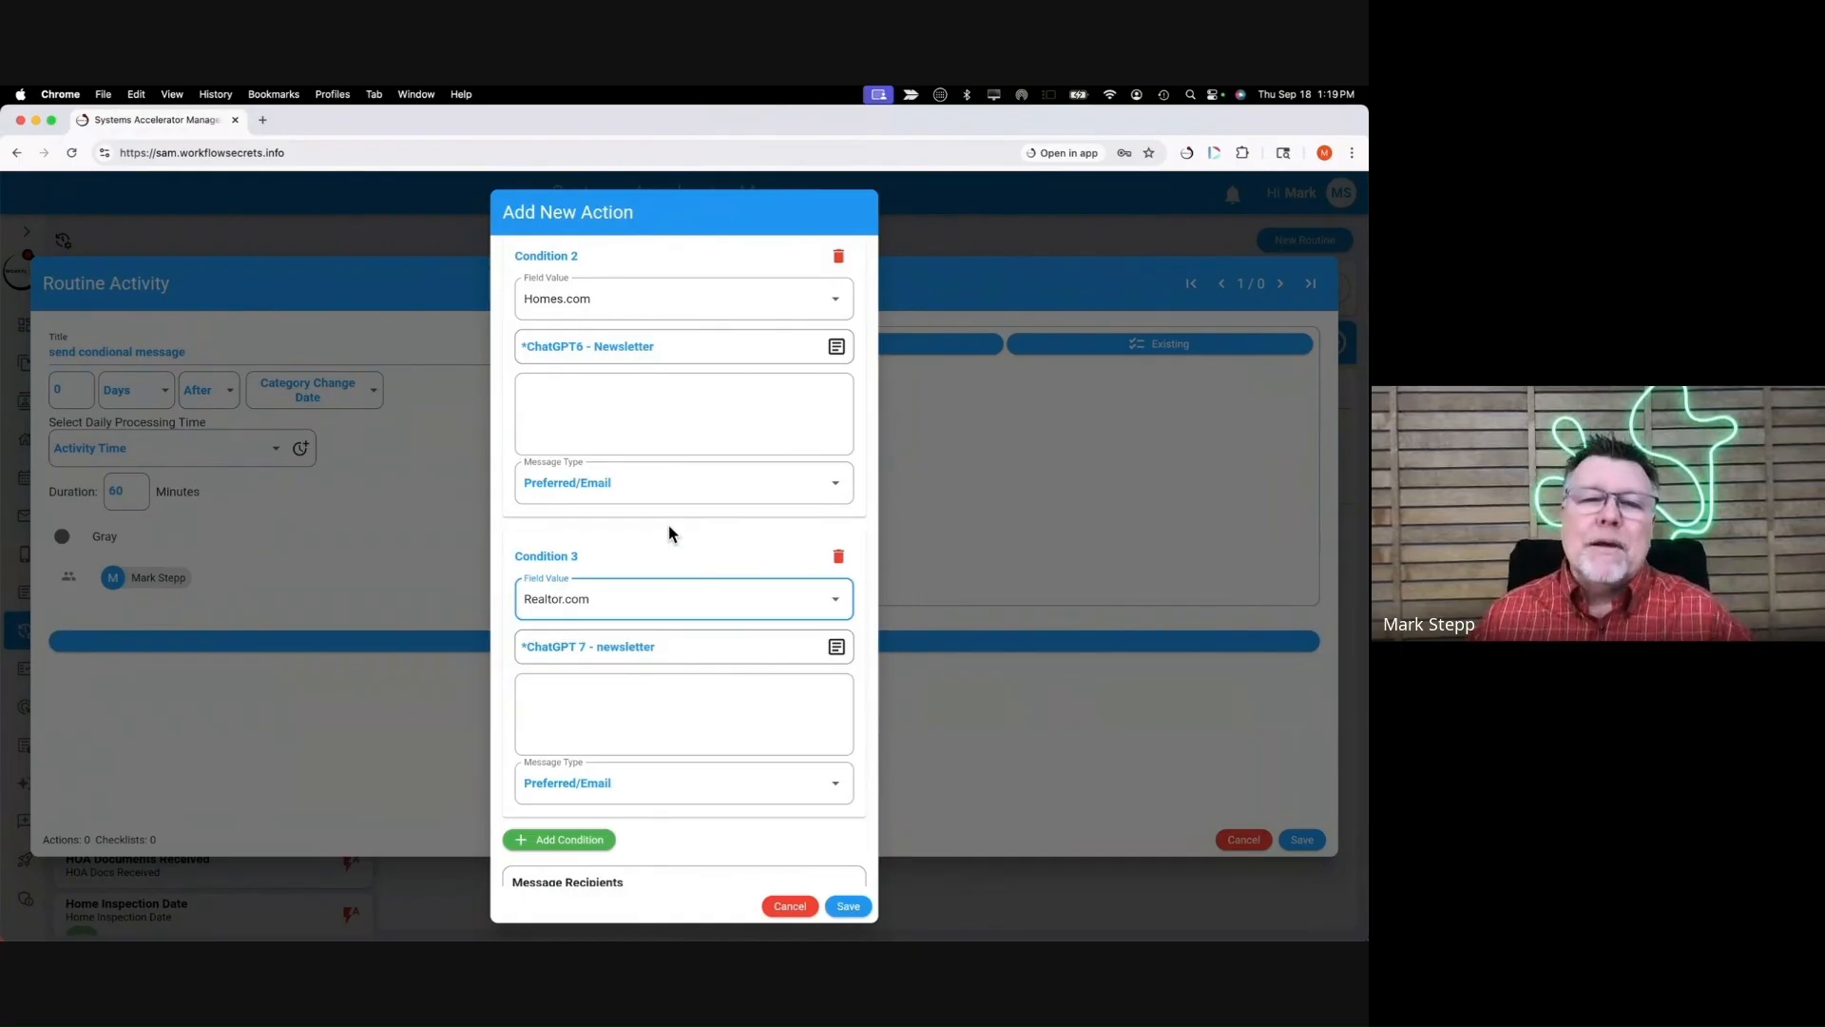
# Review the message conditions and the fields available to check, and discard the new conditional message action.
pyautogui.scroll(5, 656, 375)
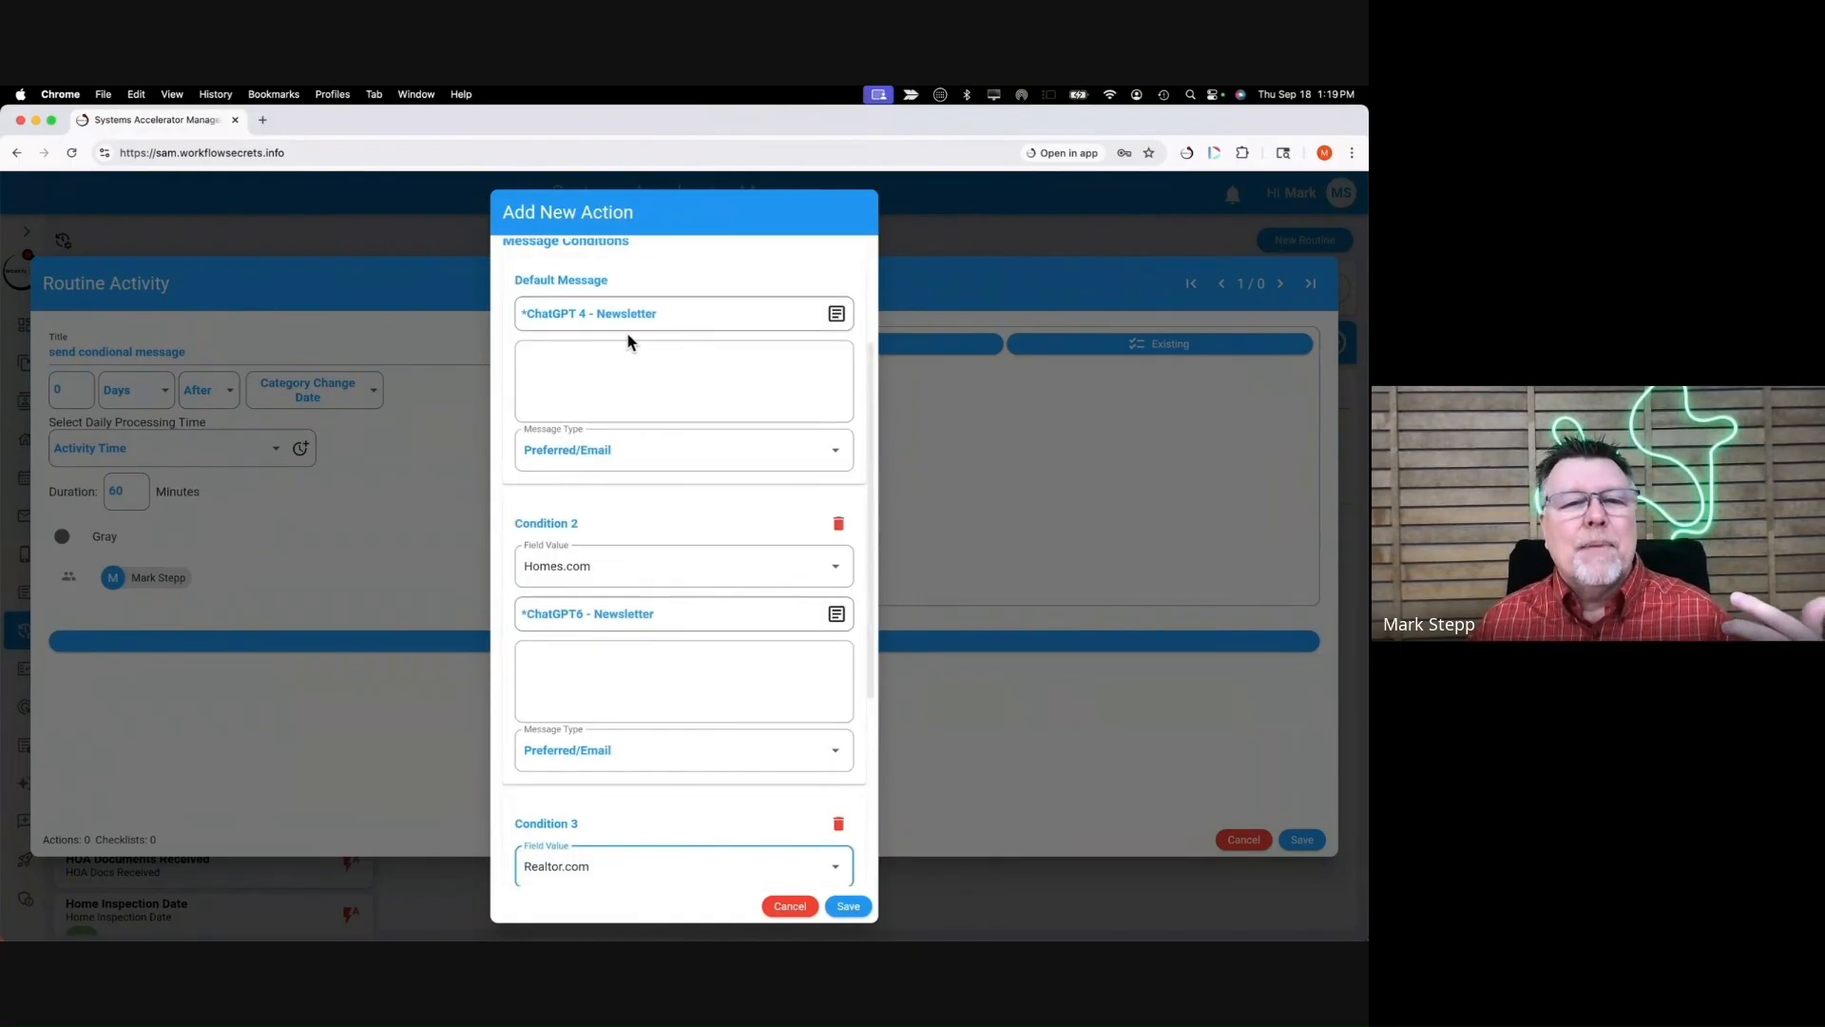
pyautogui.scroll(2, 660, 367)
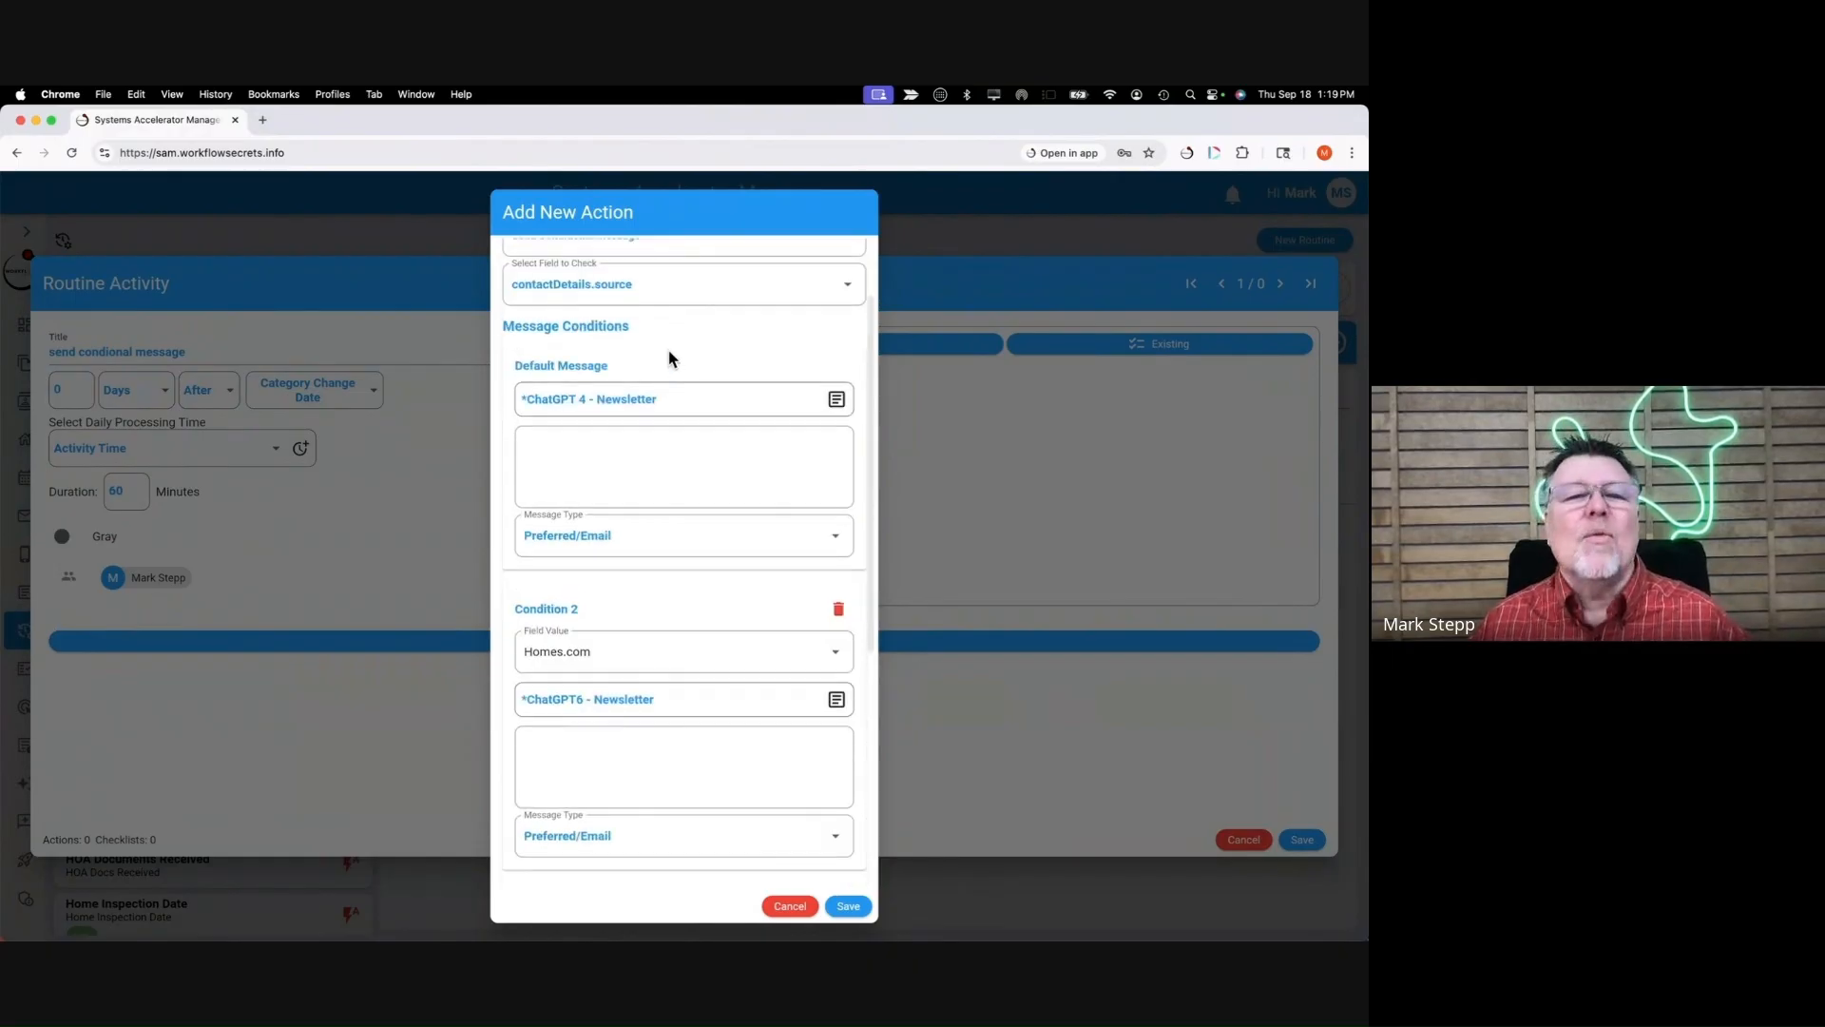
pyautogui.scroll(3, 670, 360)
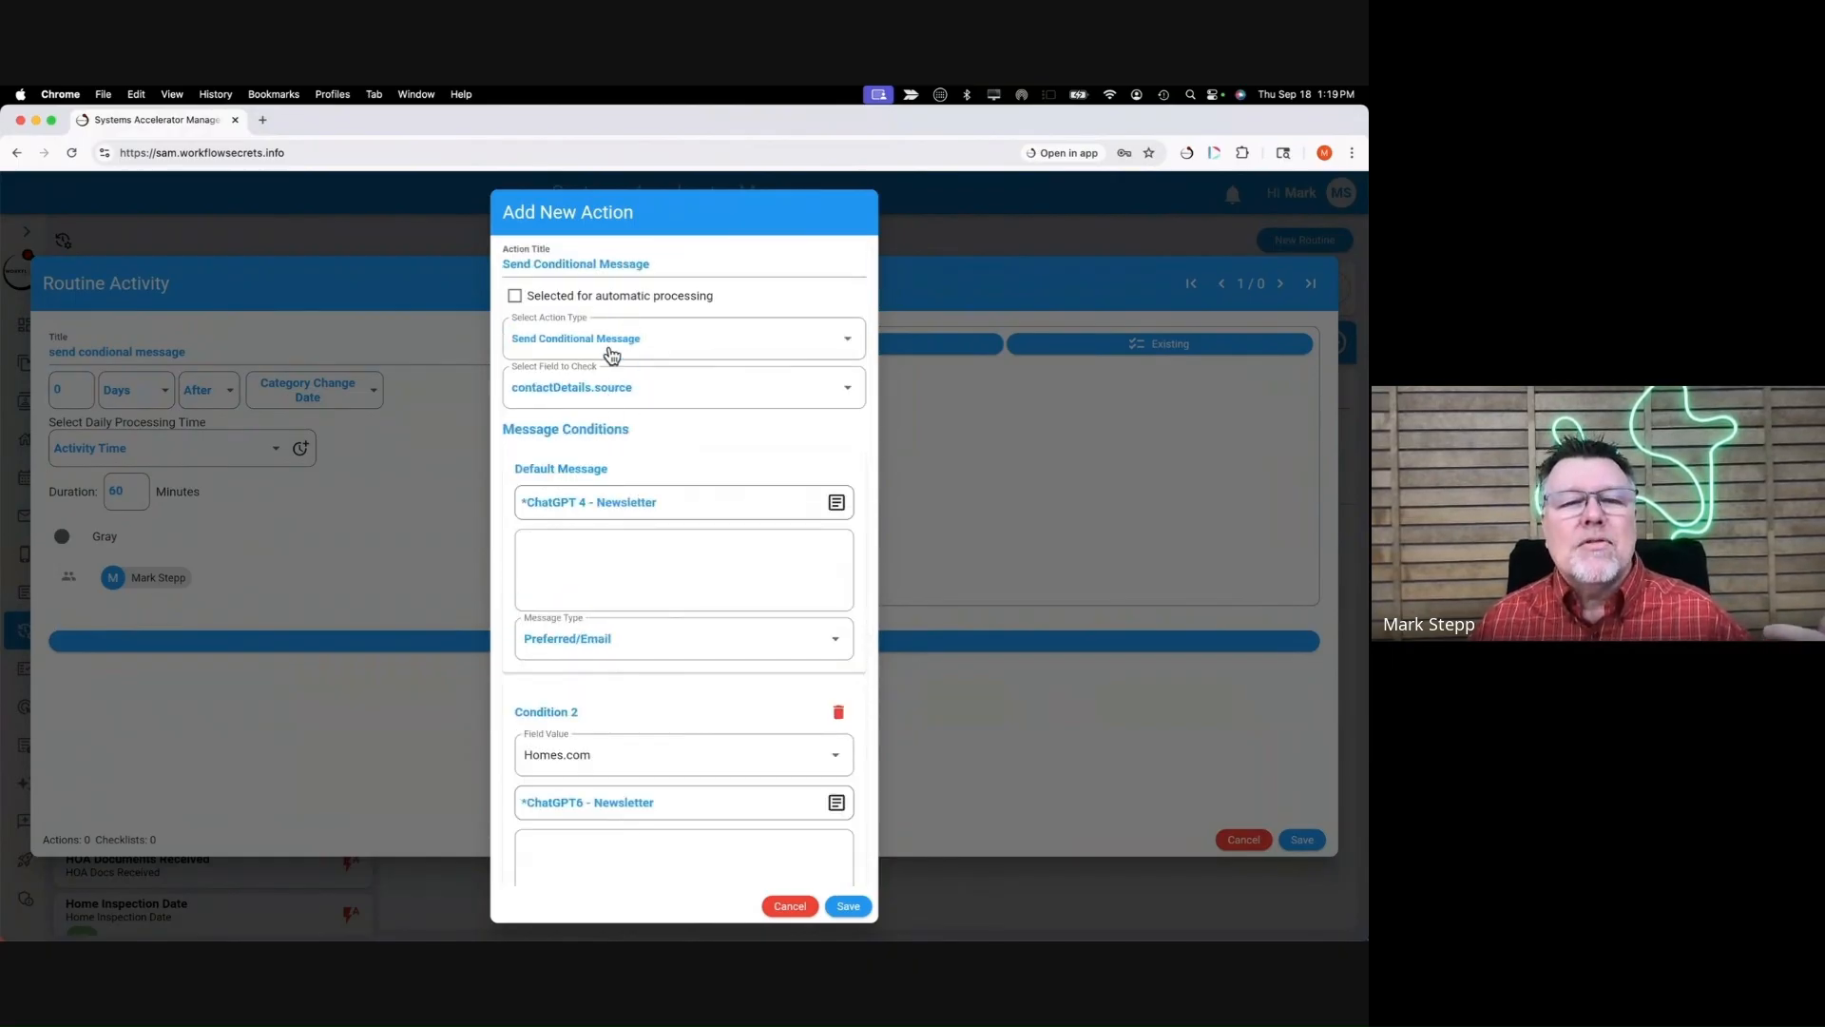
pyautogui.click(608, 380)
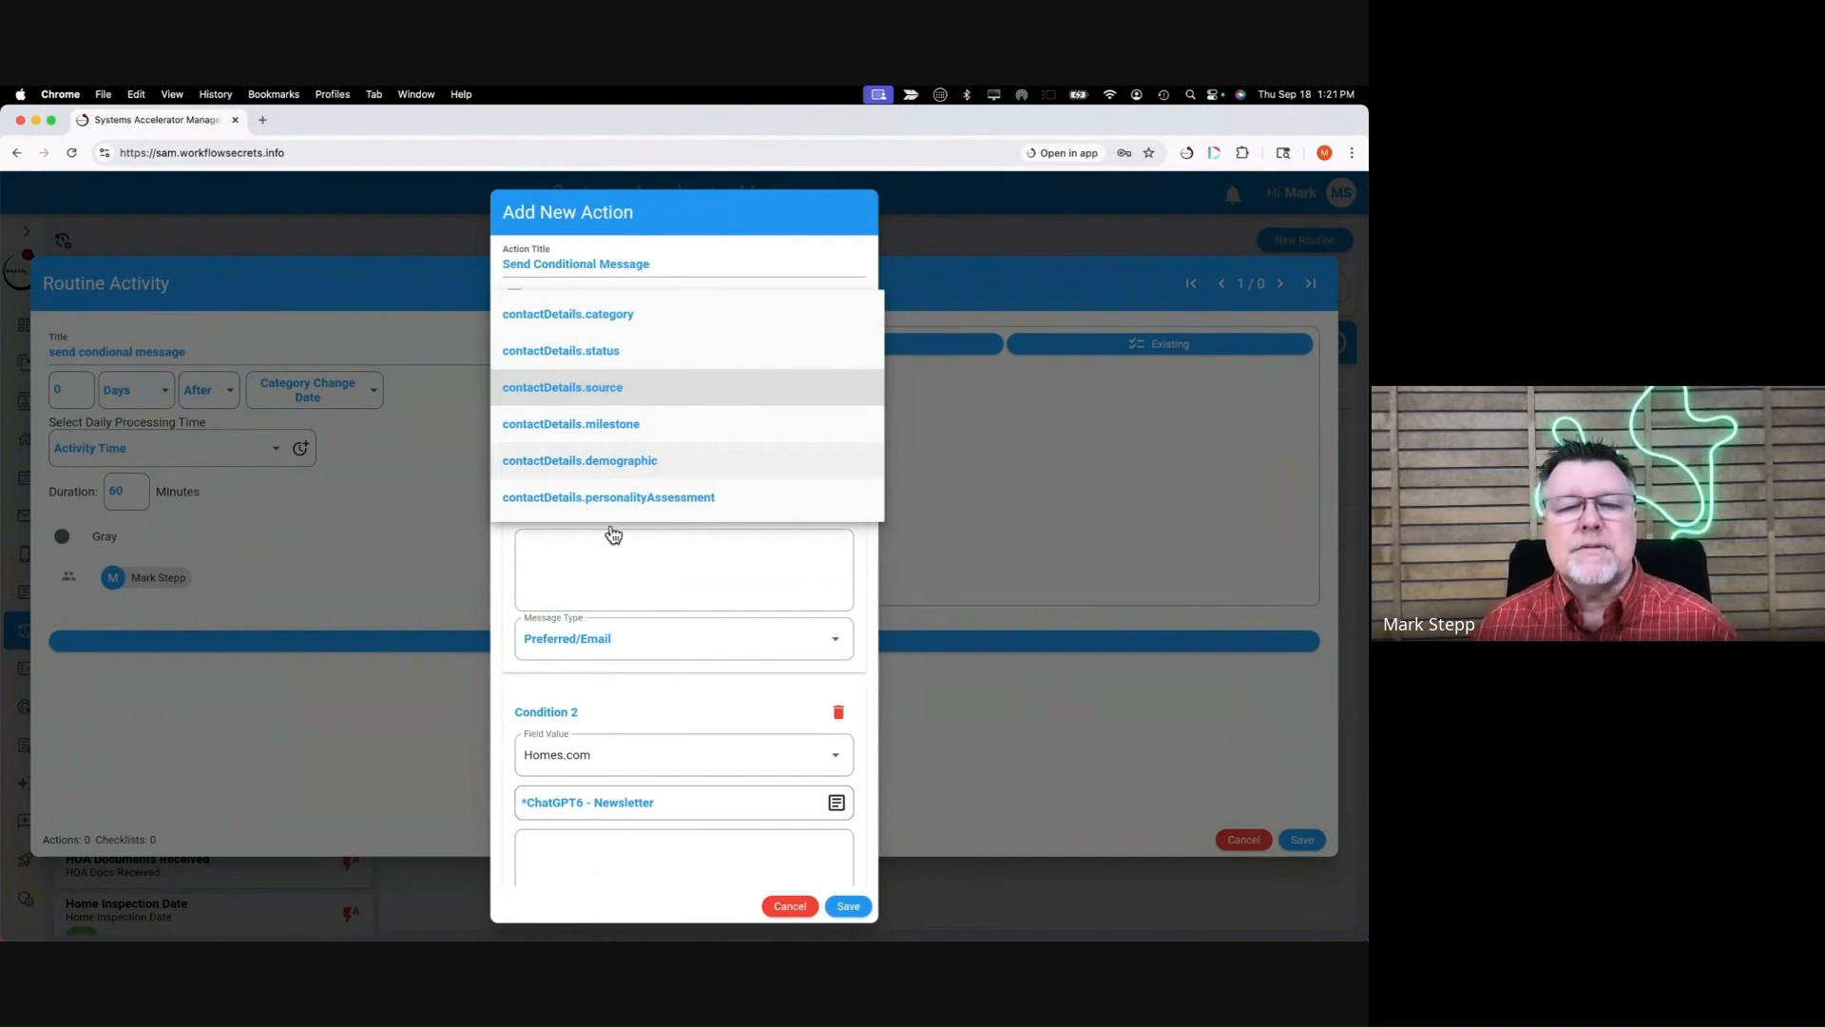
pyautogui.click(679, 531)
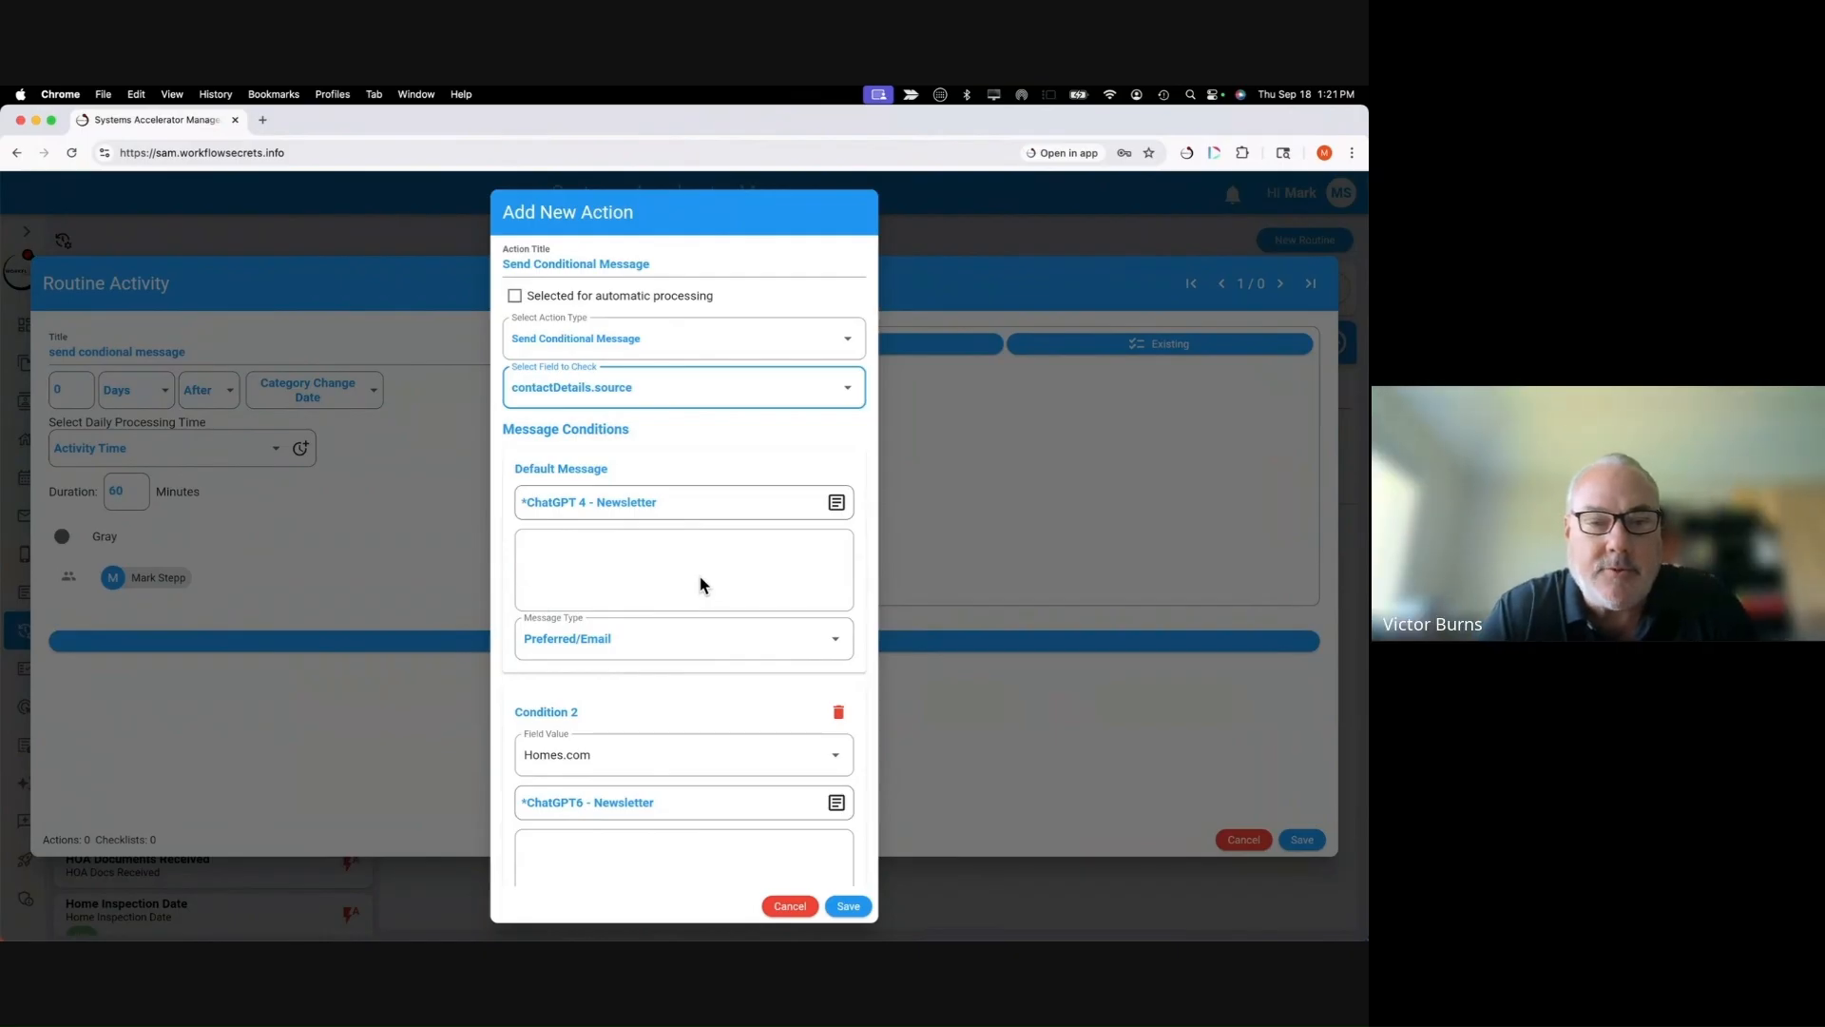
pyautogui.click(790, 906)
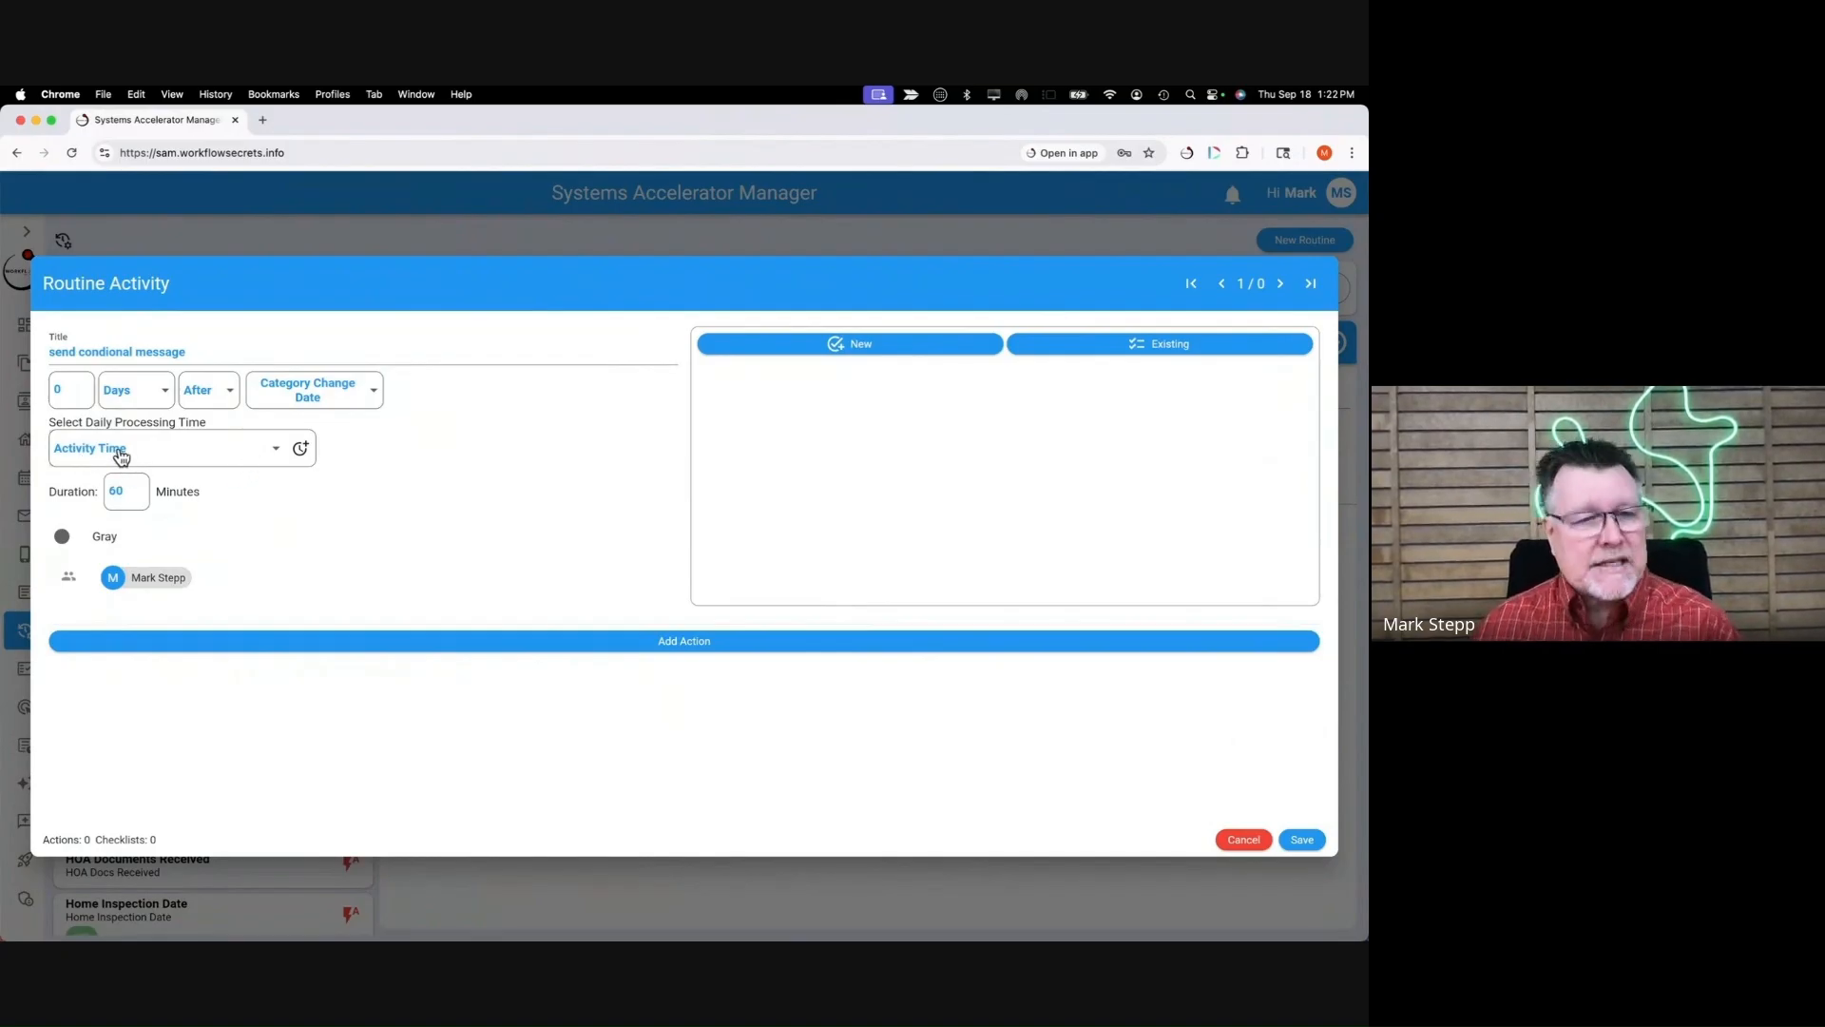
# Add a new daily process time for the routine activity and set it to 7:30 PM.
pyautogui.click(255, 454)
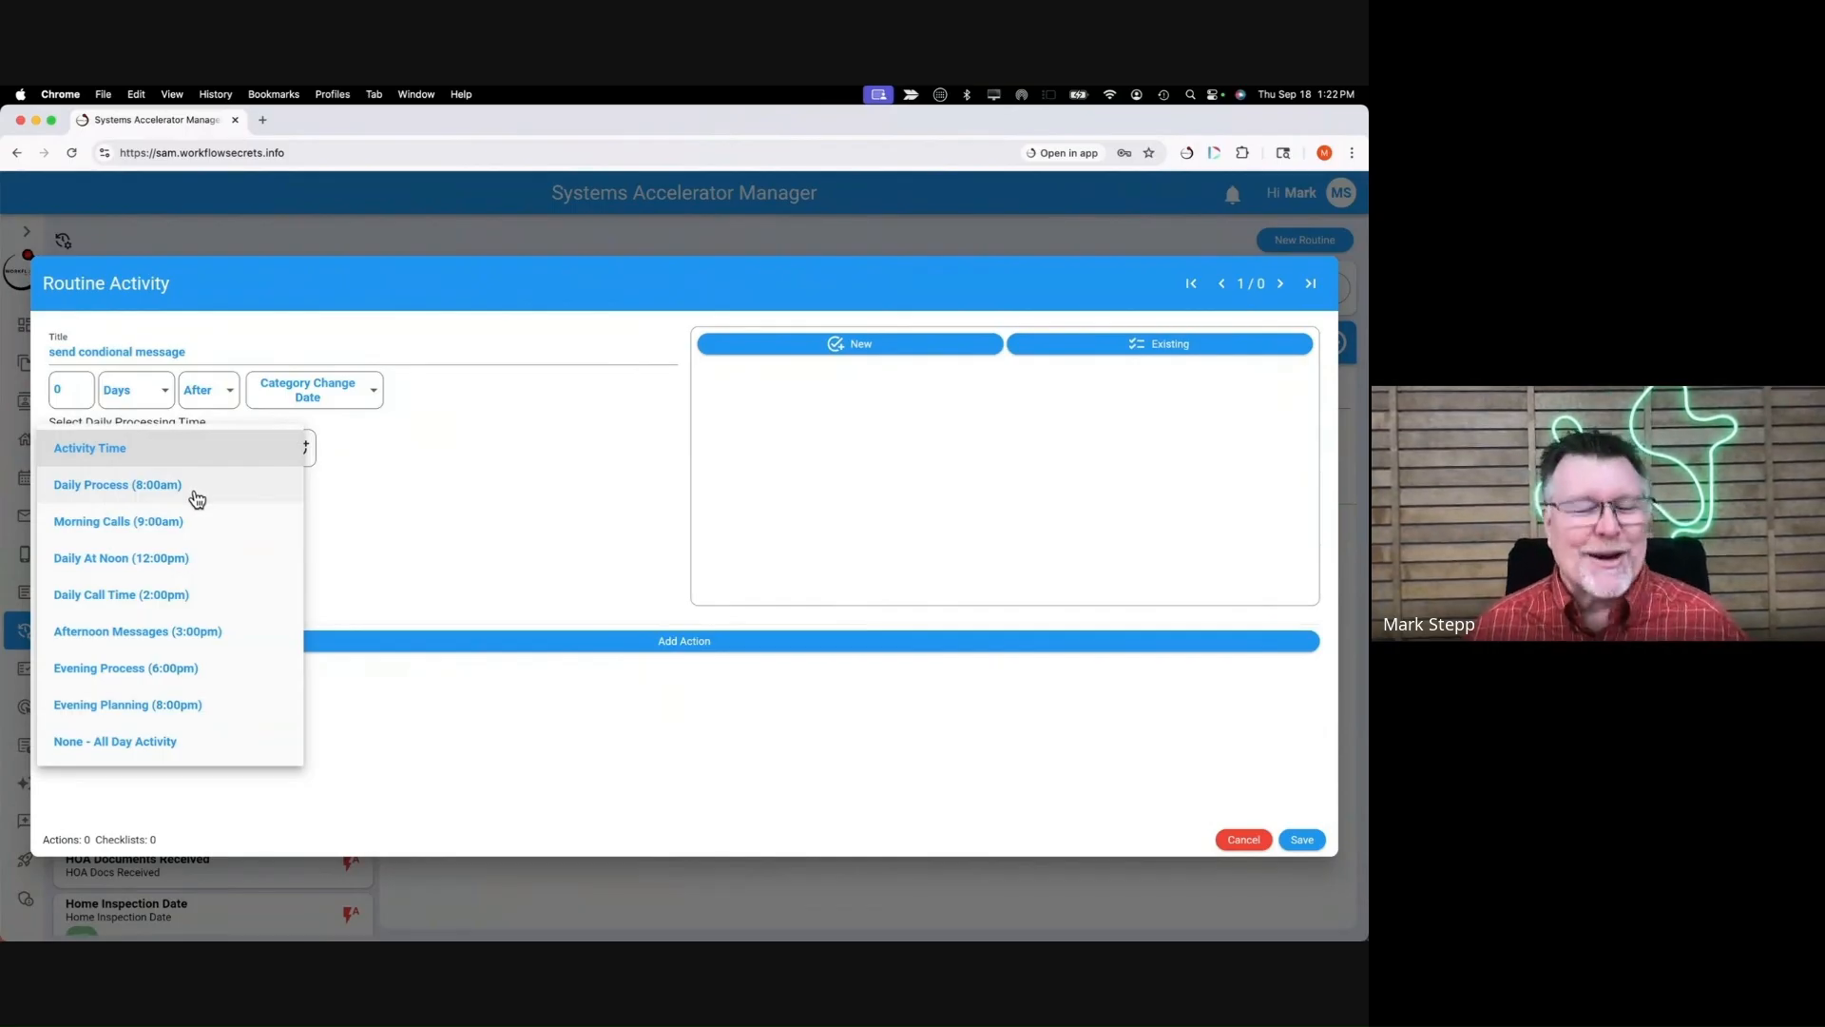
pyautogui.click(320, 458)
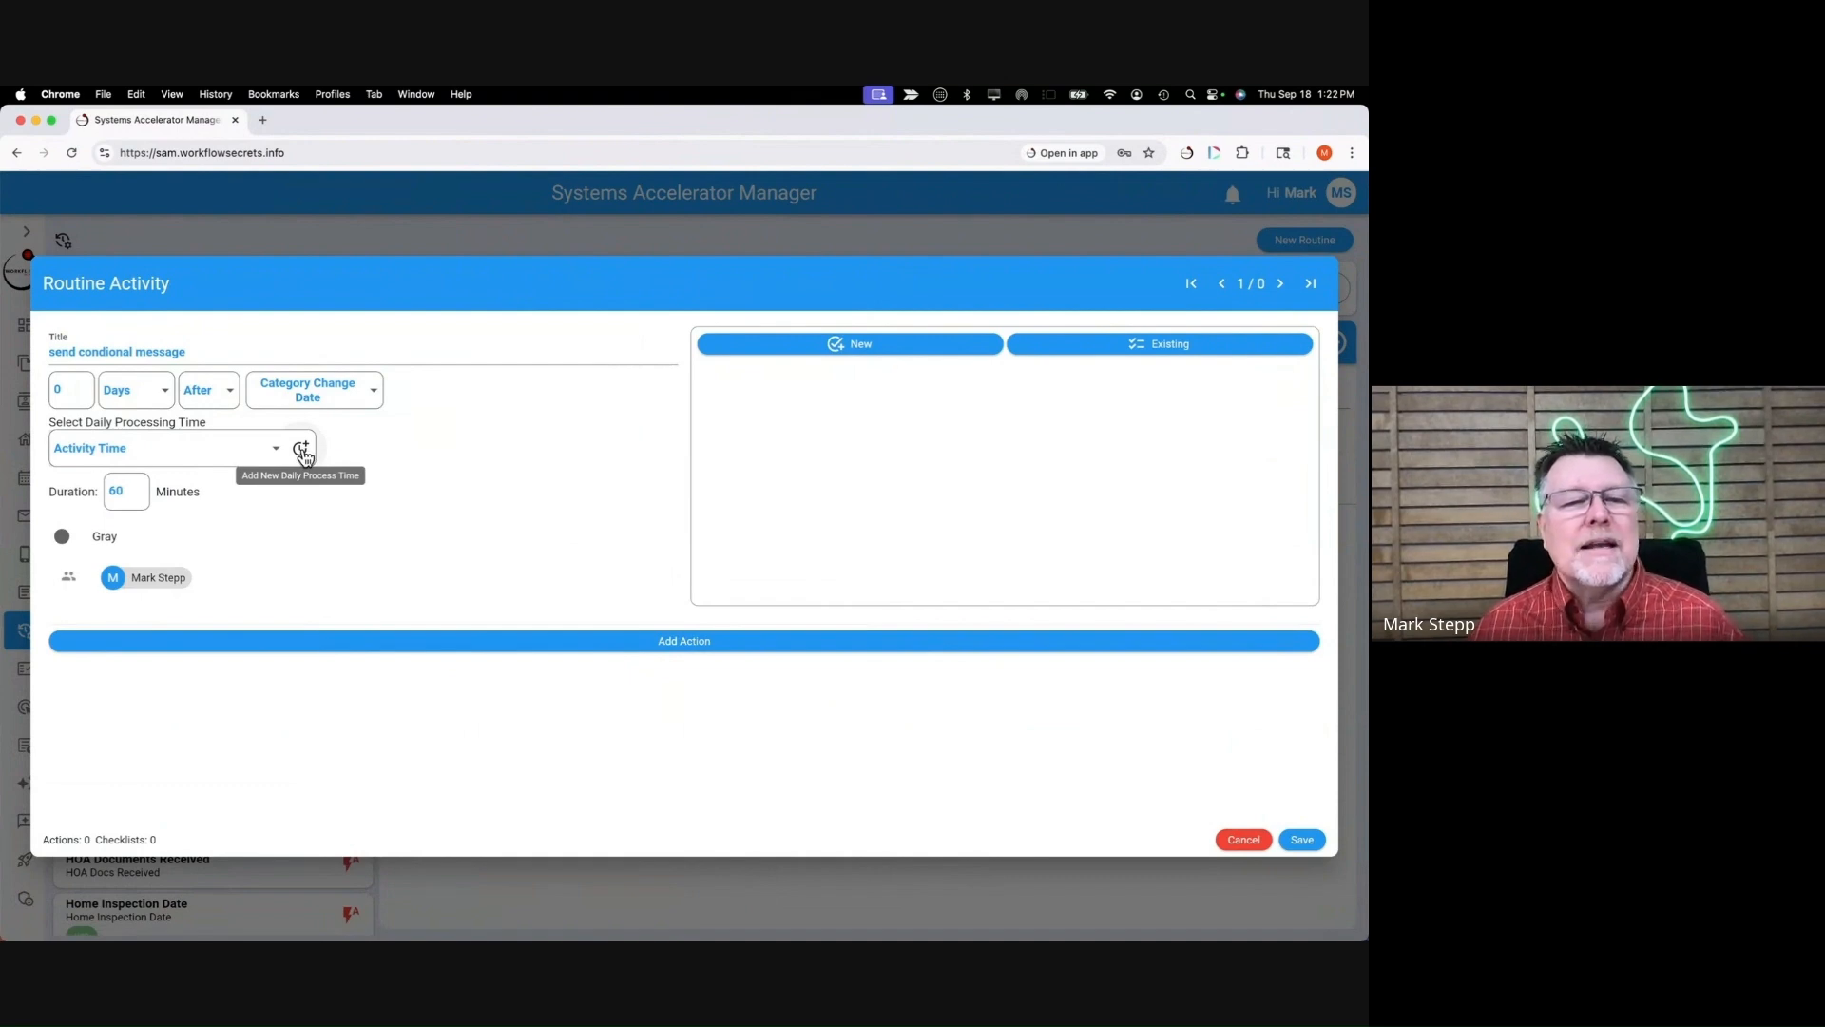
pyautogui.click(303, 453)
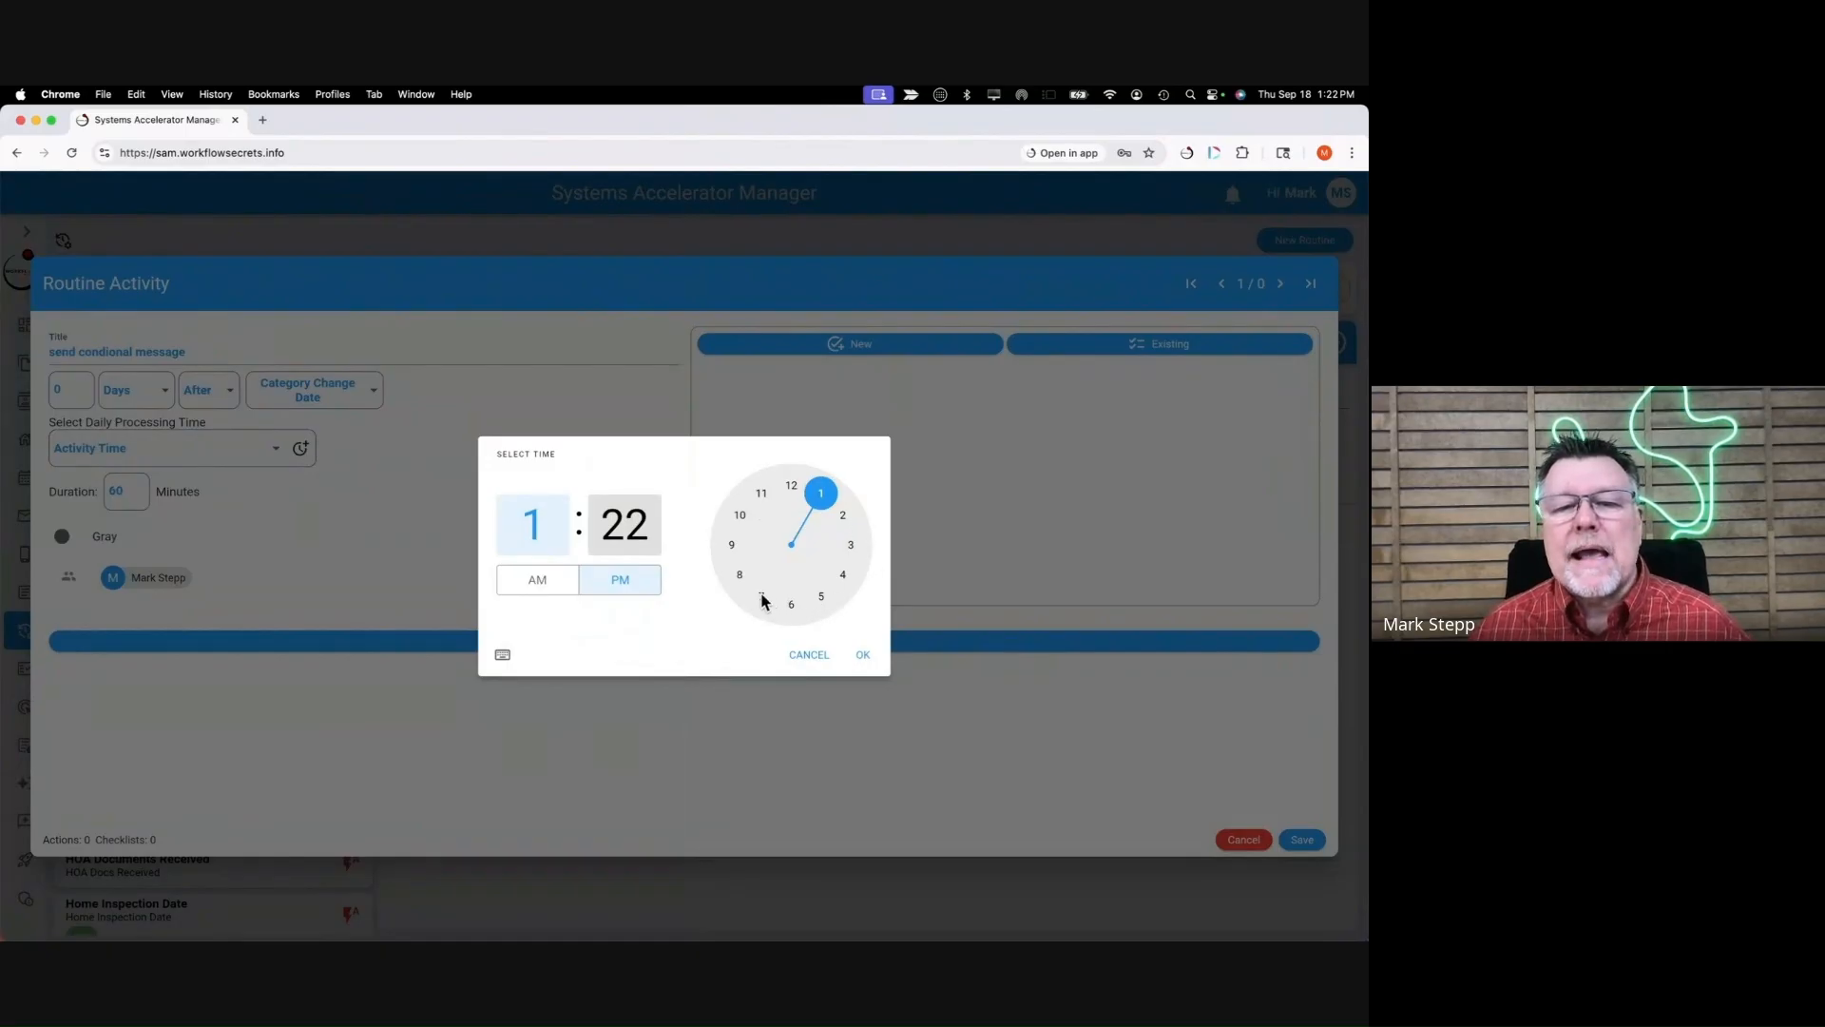
pyautogui.click(786, 599)
pyautogui.click(791, 606)
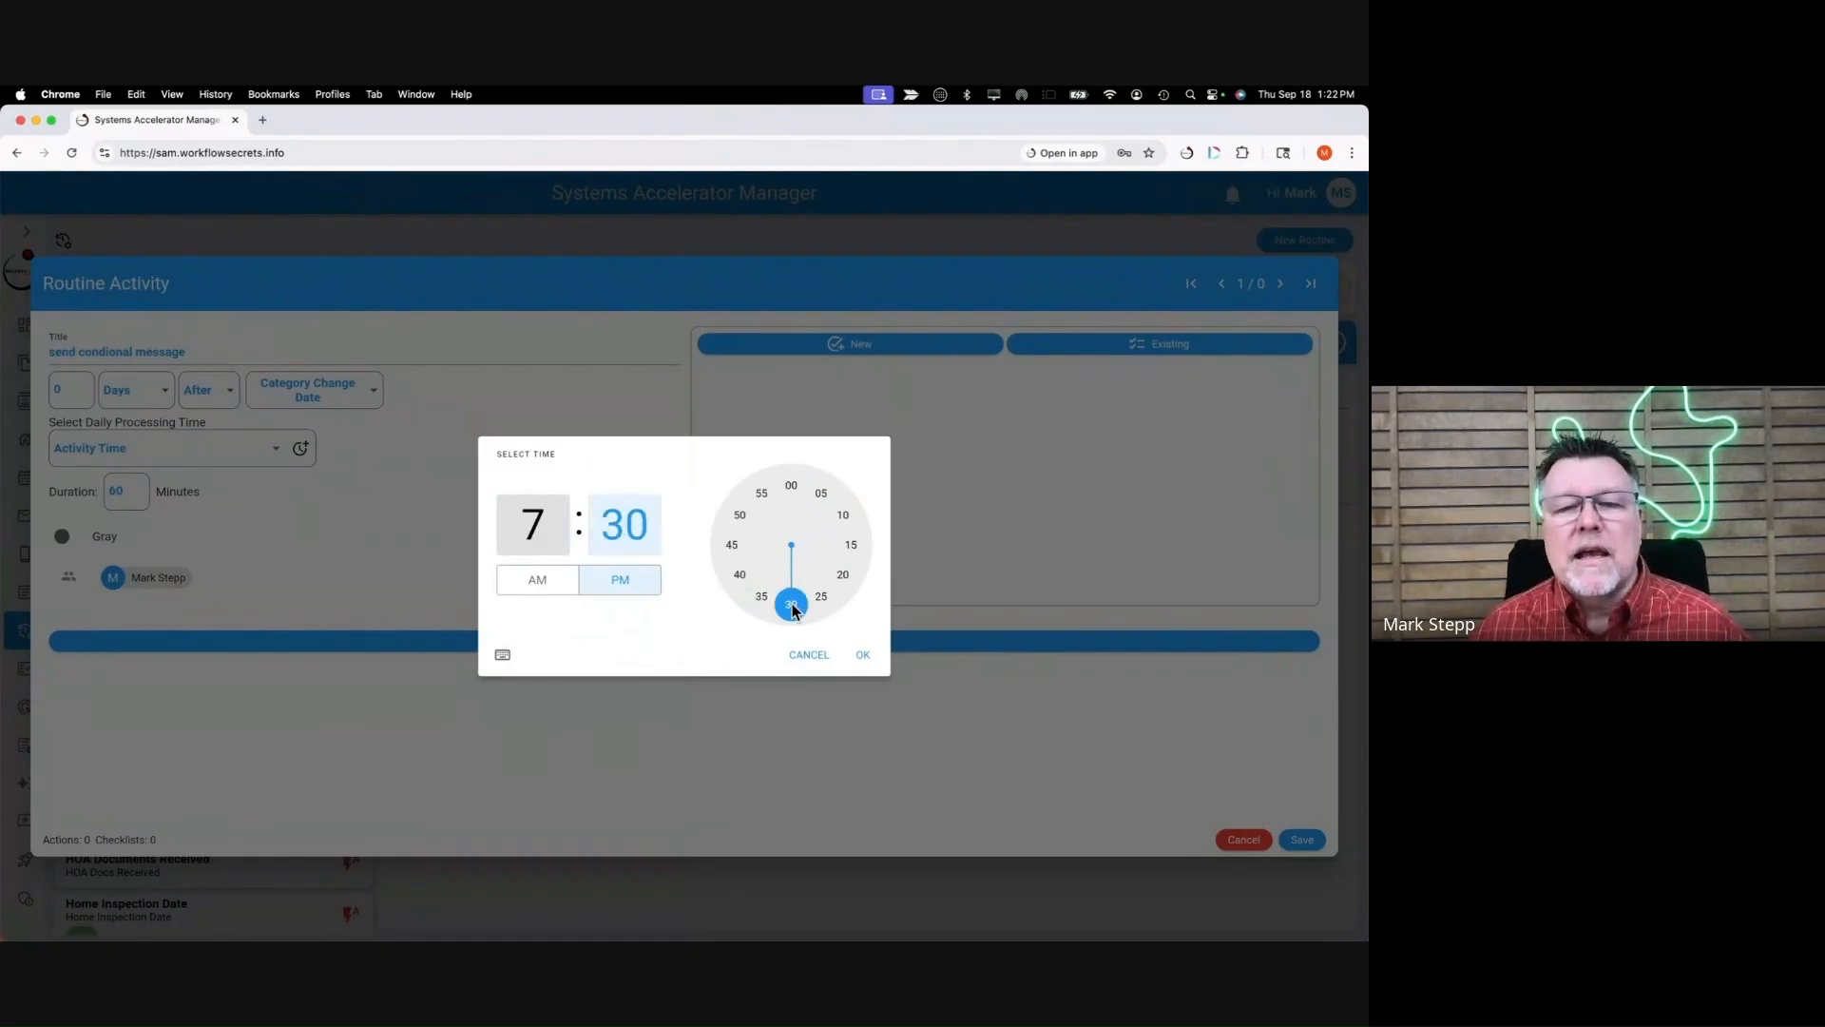
pyautogui.click(863, 655)
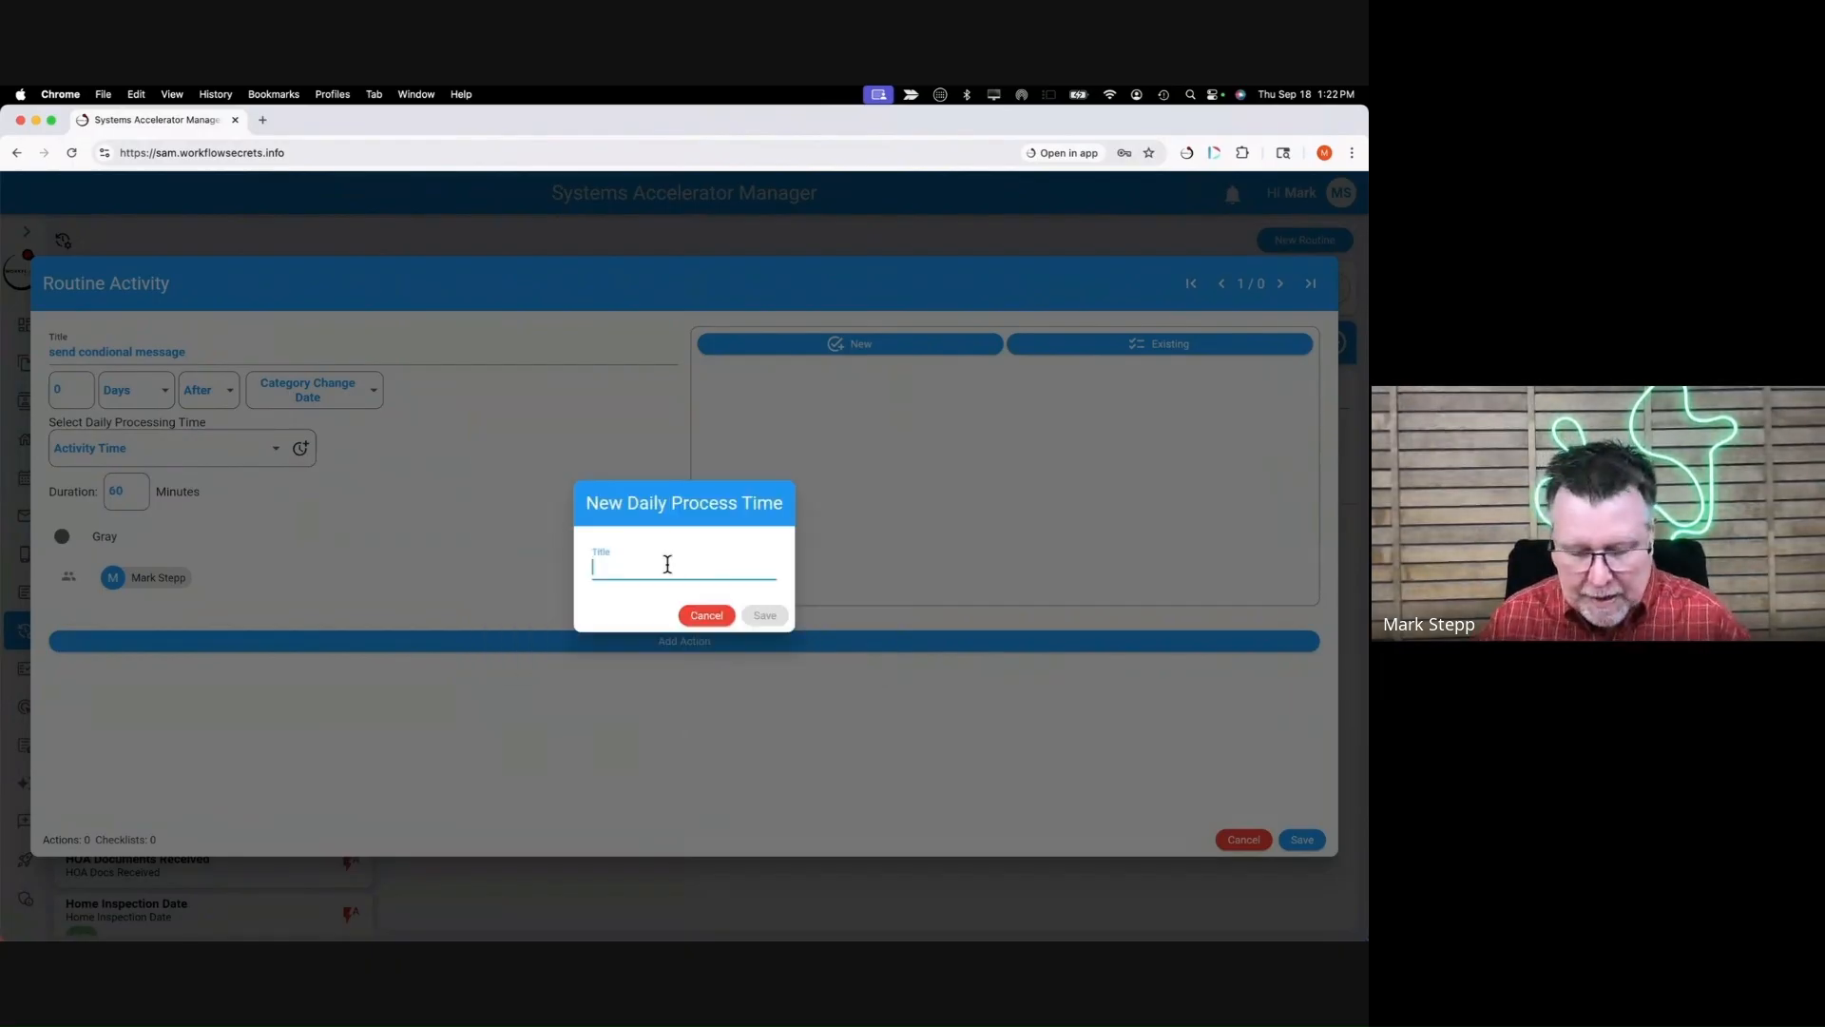
# Save the new daily process time with the title Late night roundup and check the list of processing times.
pyautogui.write('Li')
pyautogui.write('ate ni')
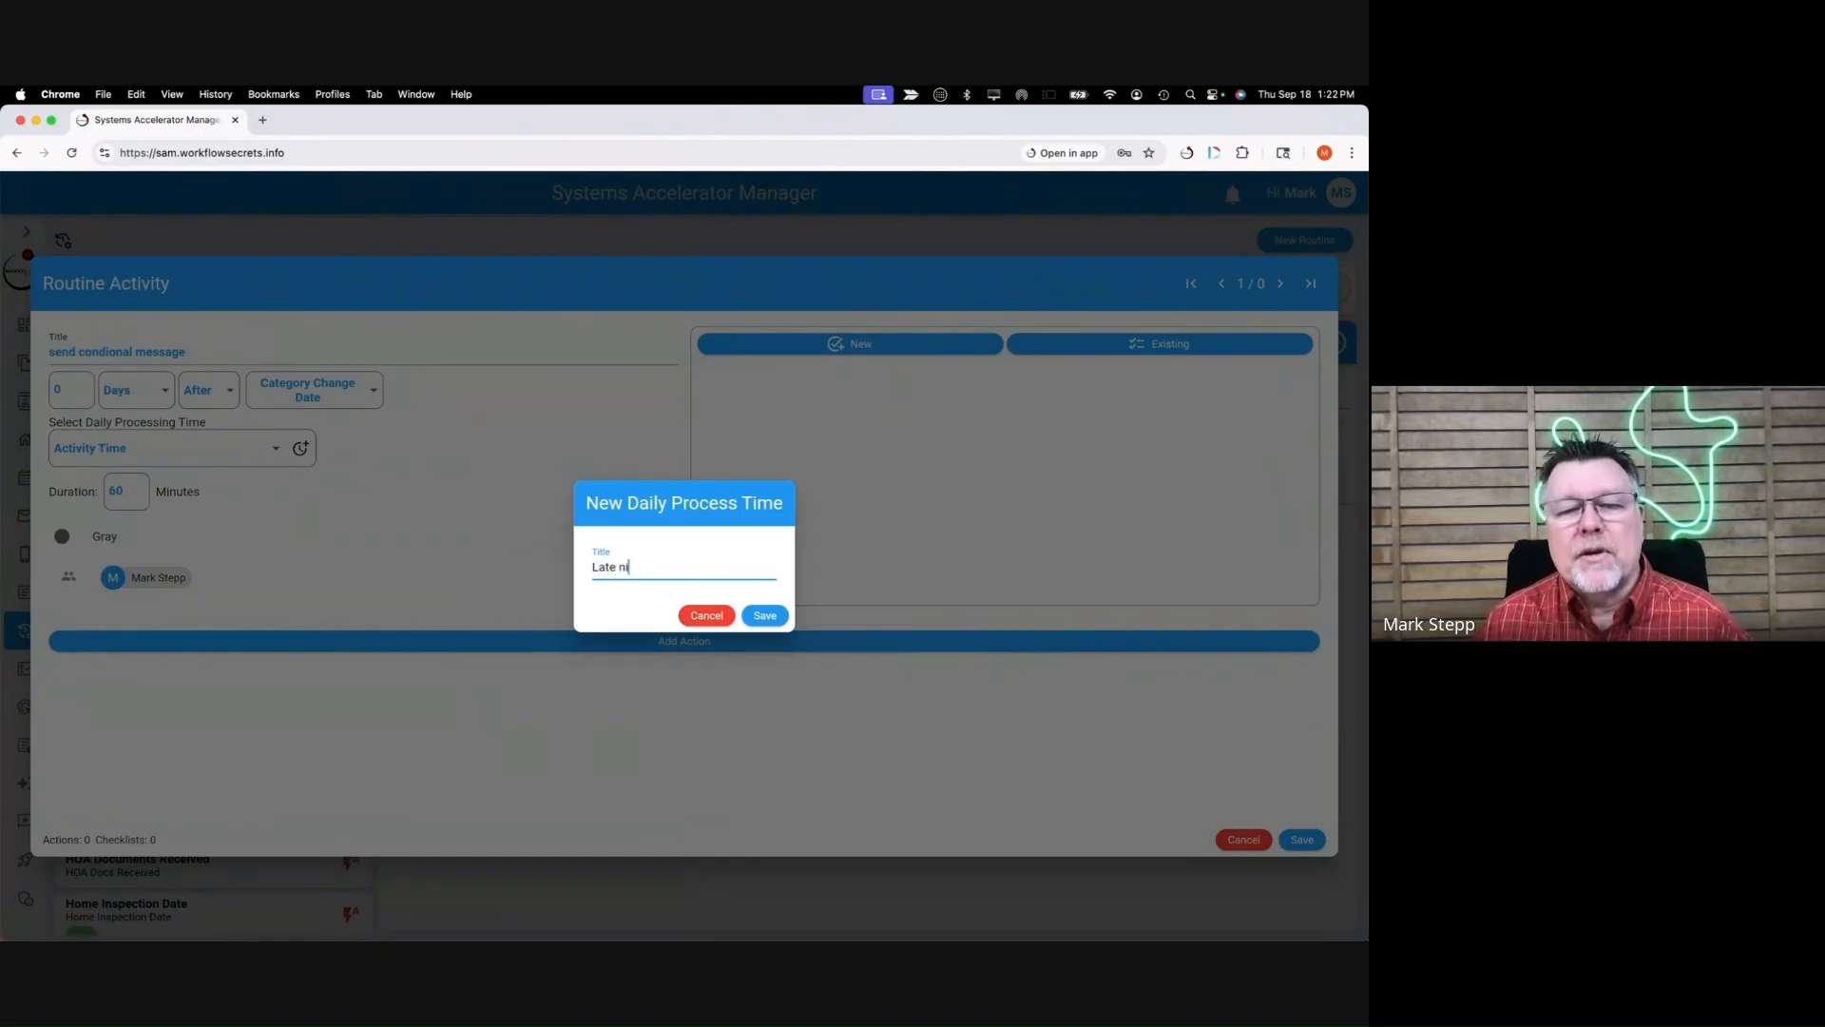
pyautogui.write('ght roundup')
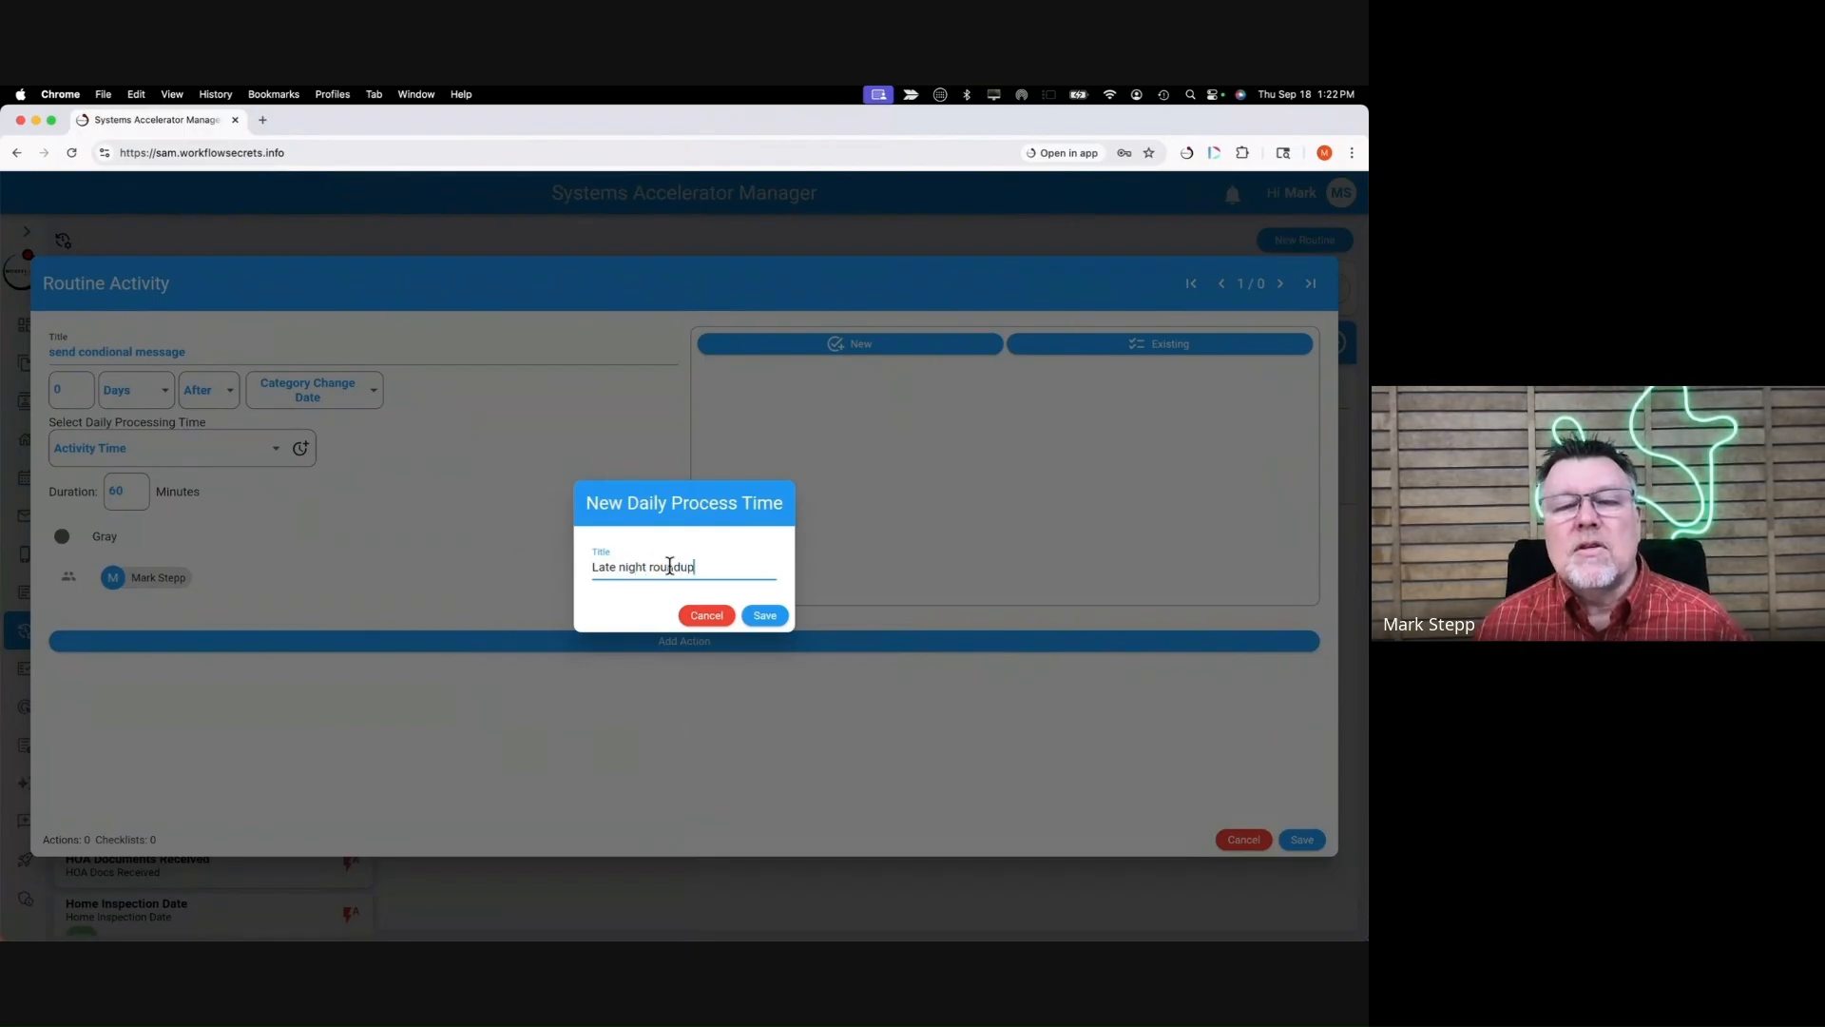
pyautogui.click(766, 618)
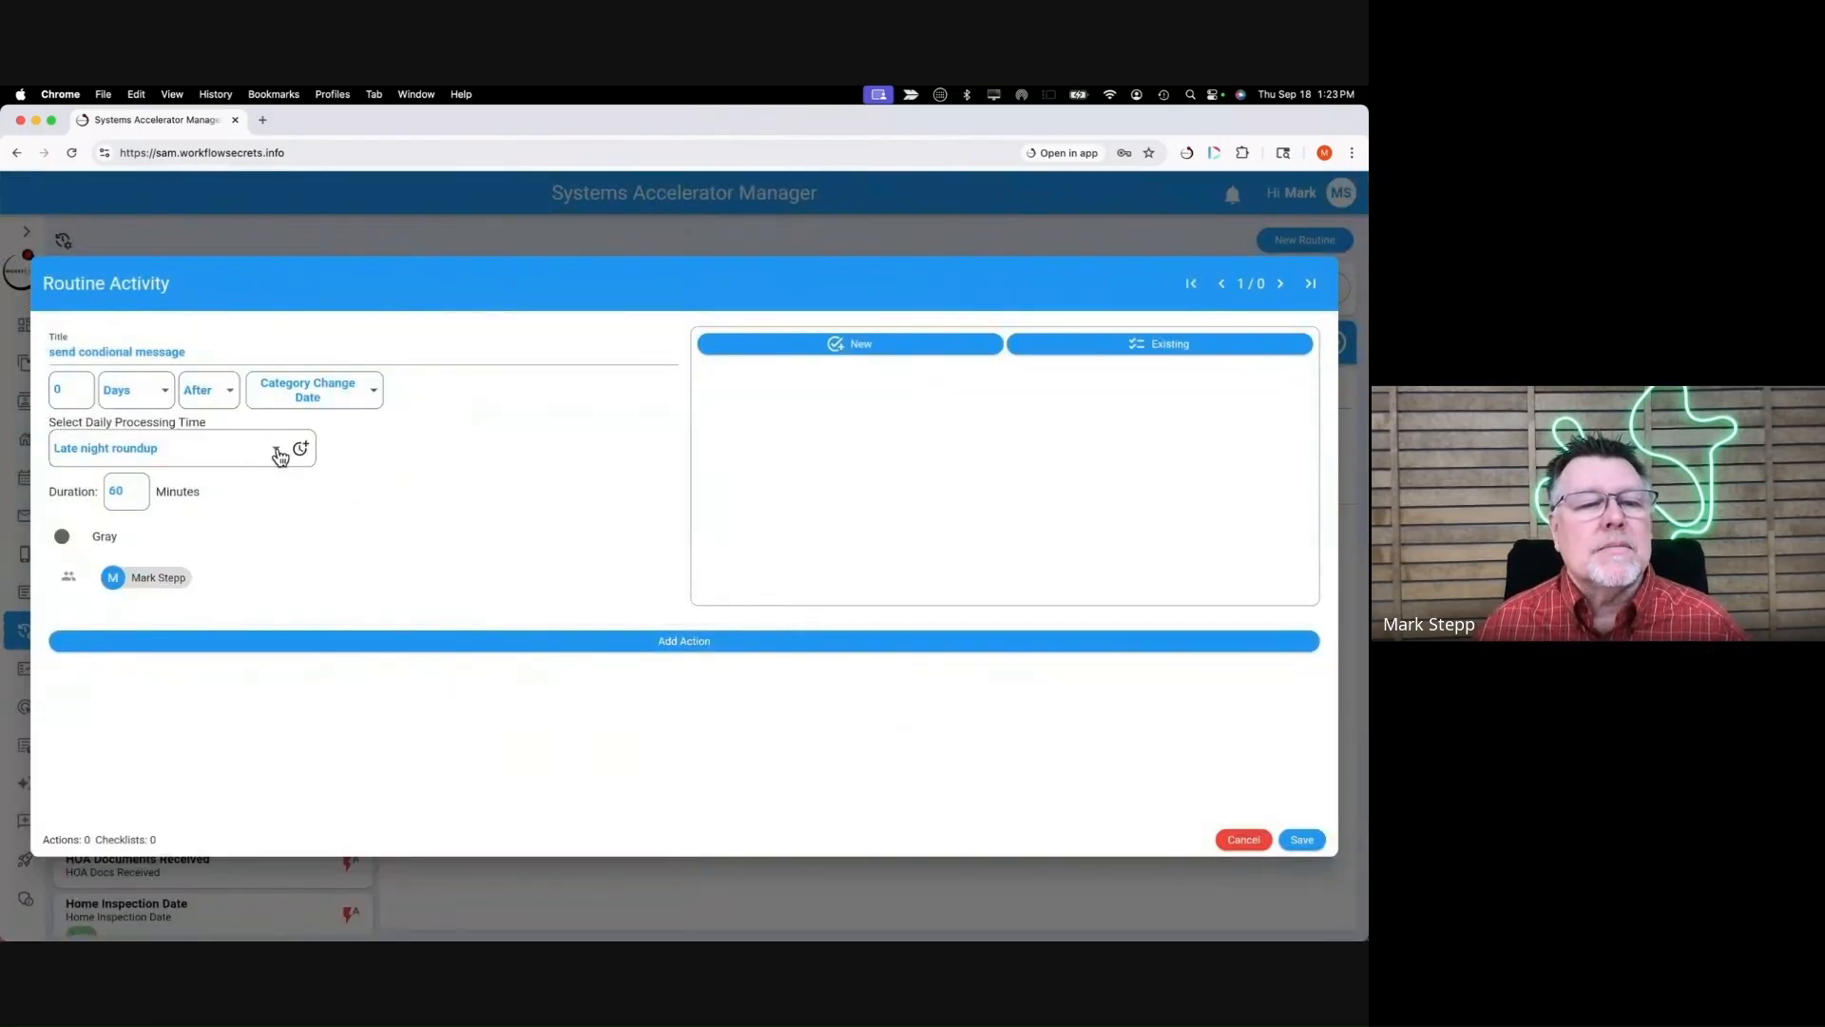
pyautogui.click(277, 454)
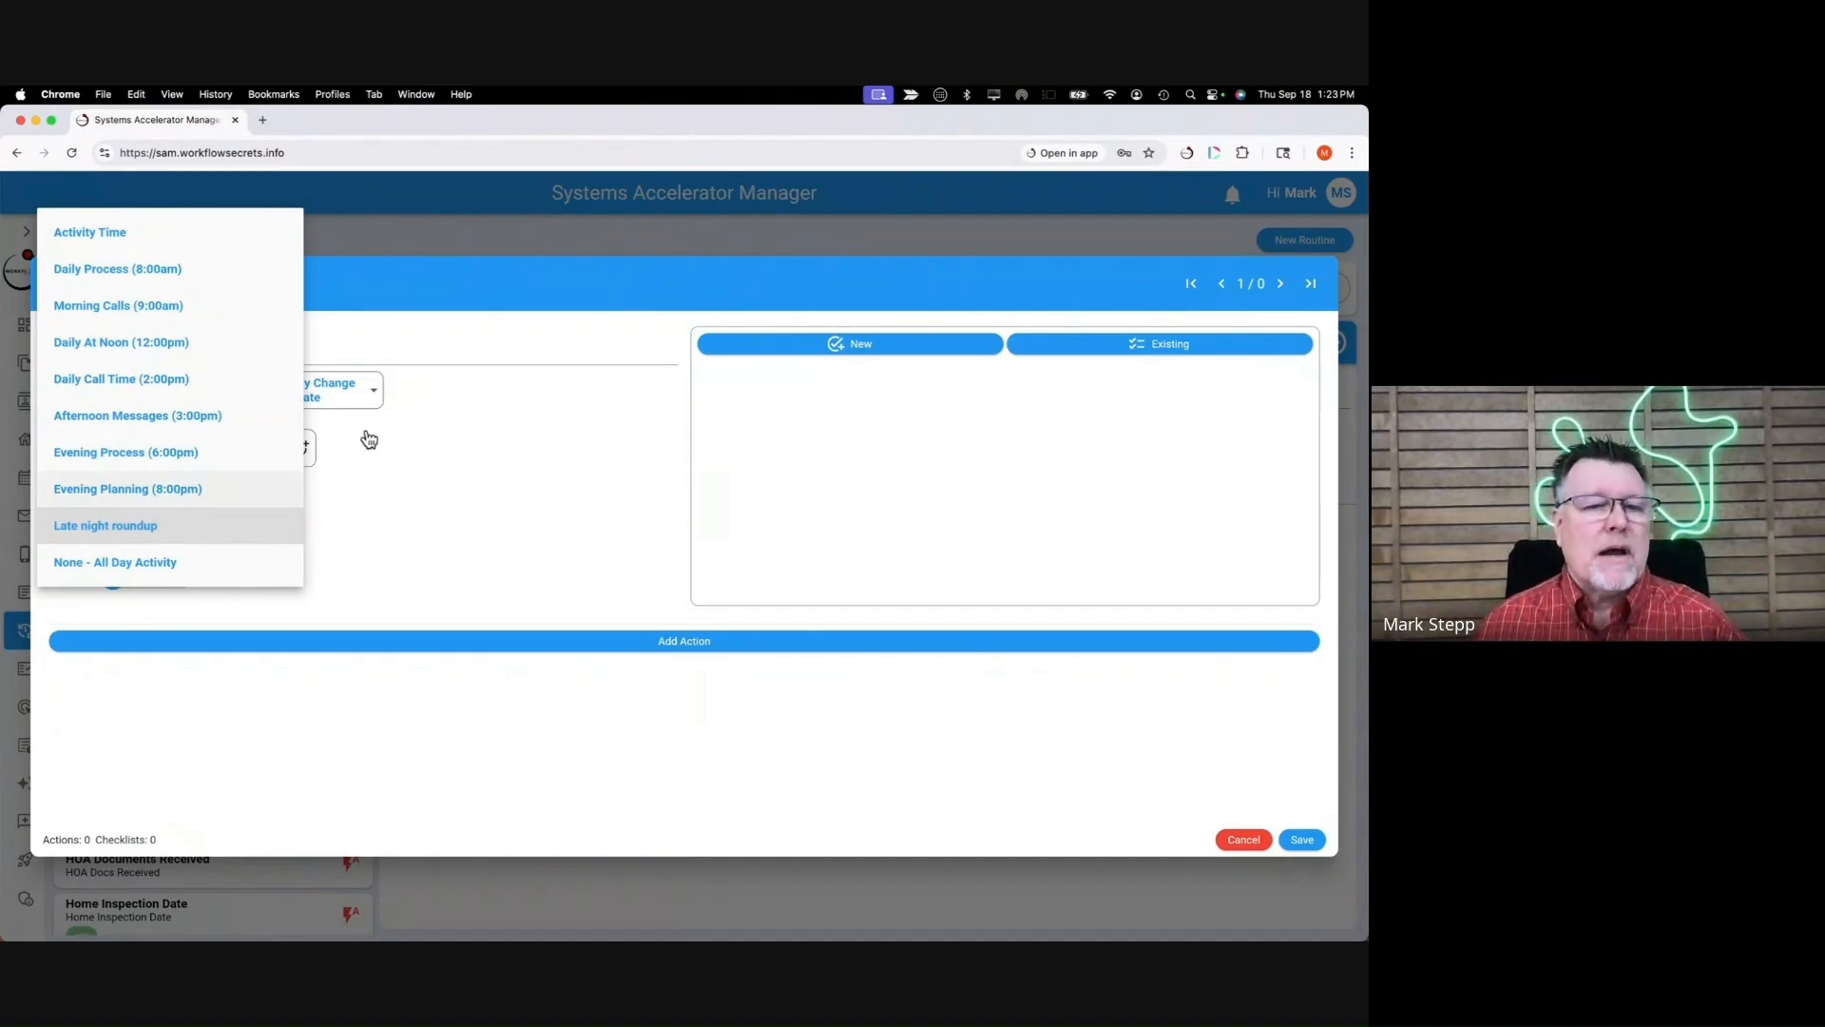
pyautogui.click(503, 475)
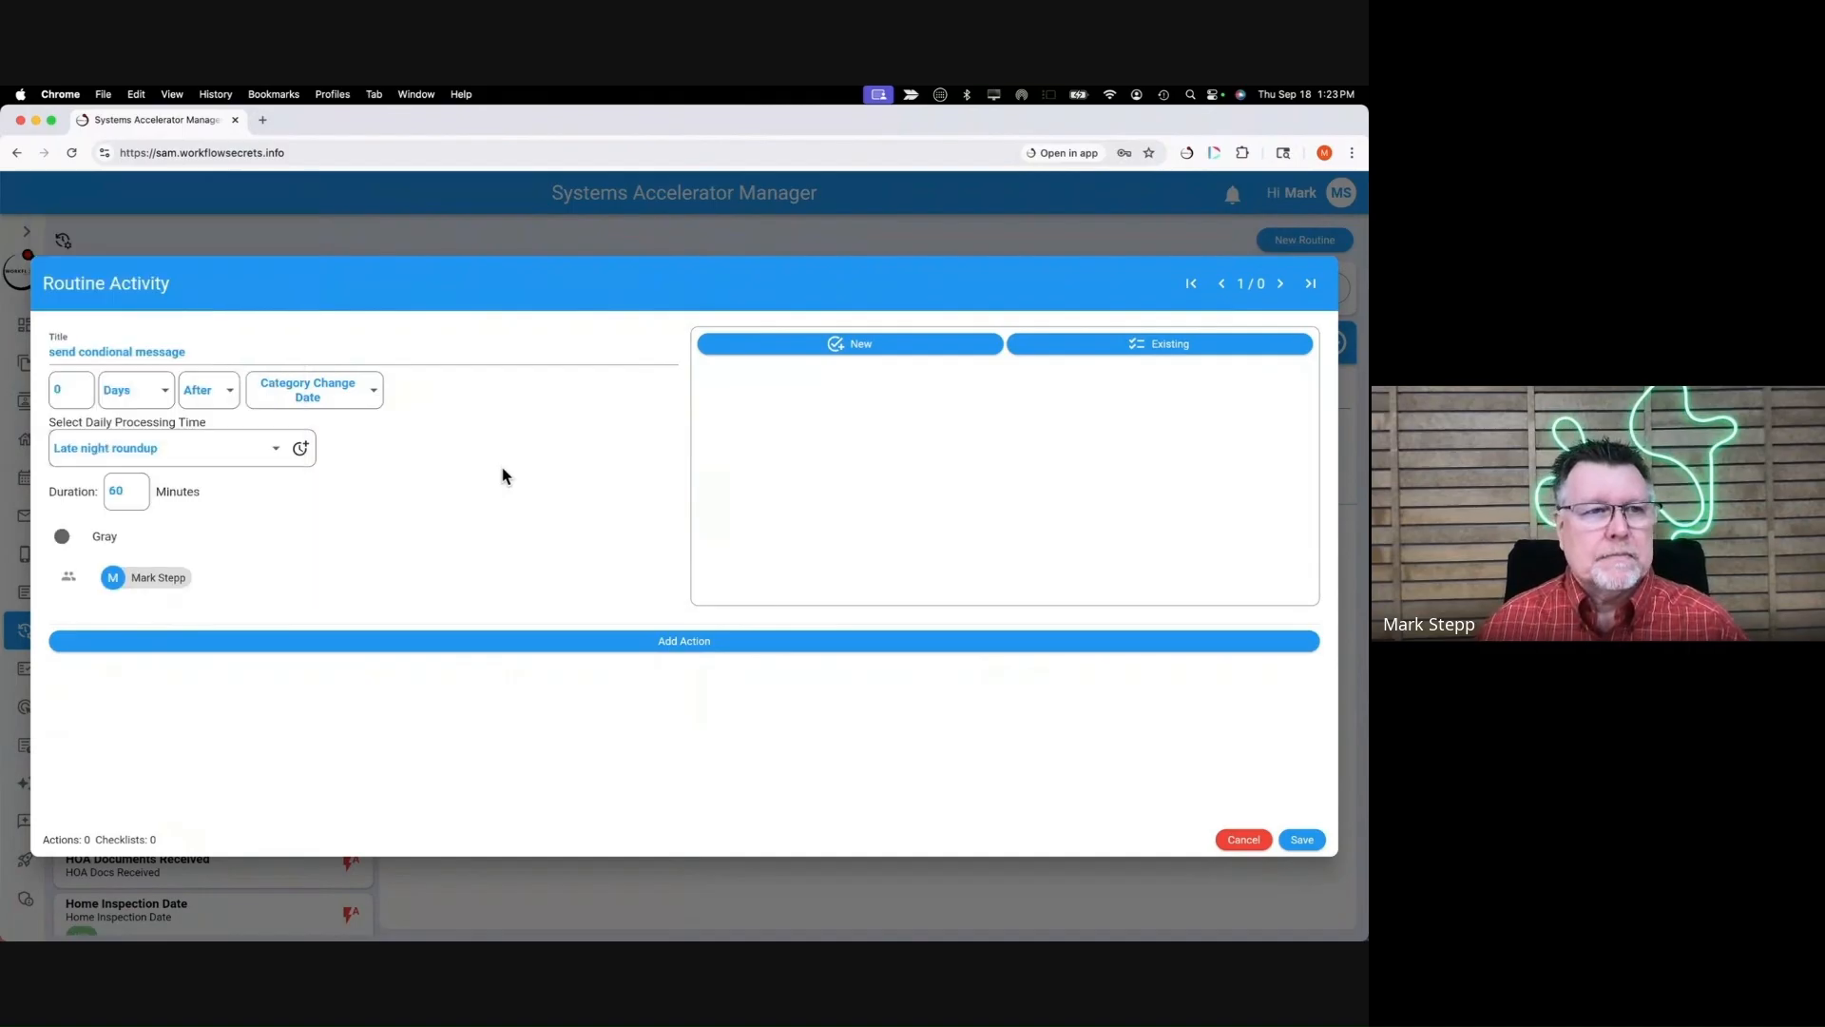